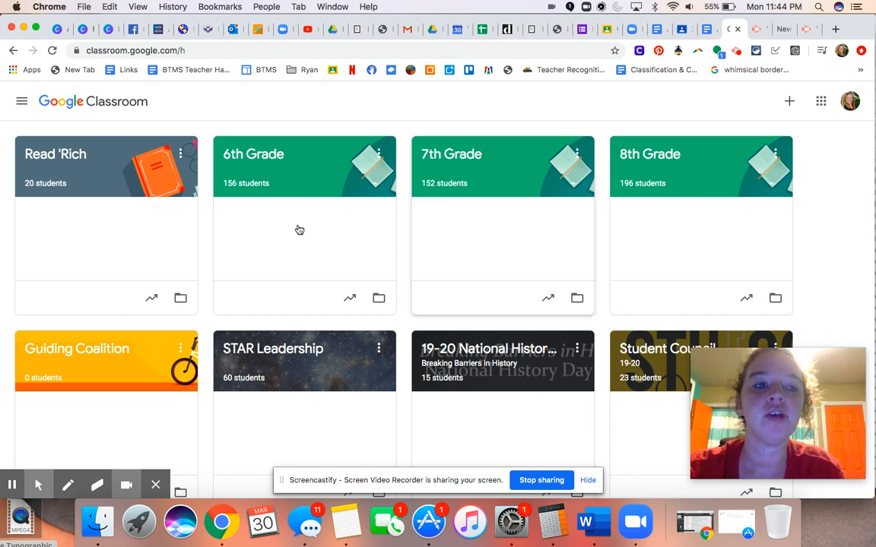
# - Load the Google Classroom home page at classroom.google.com
pyautogui.scroll(1, 91, 104)
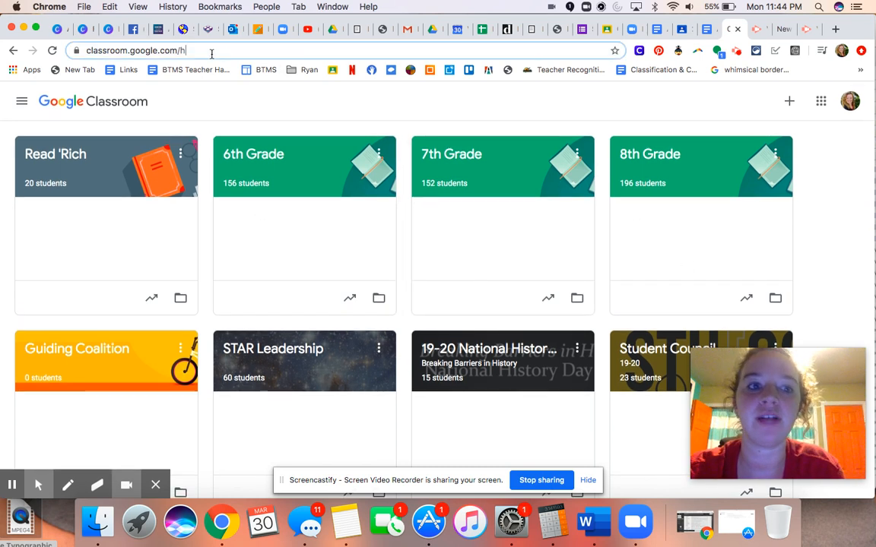
pyautogui.click(54, 52)
pyautogui.write('cla')
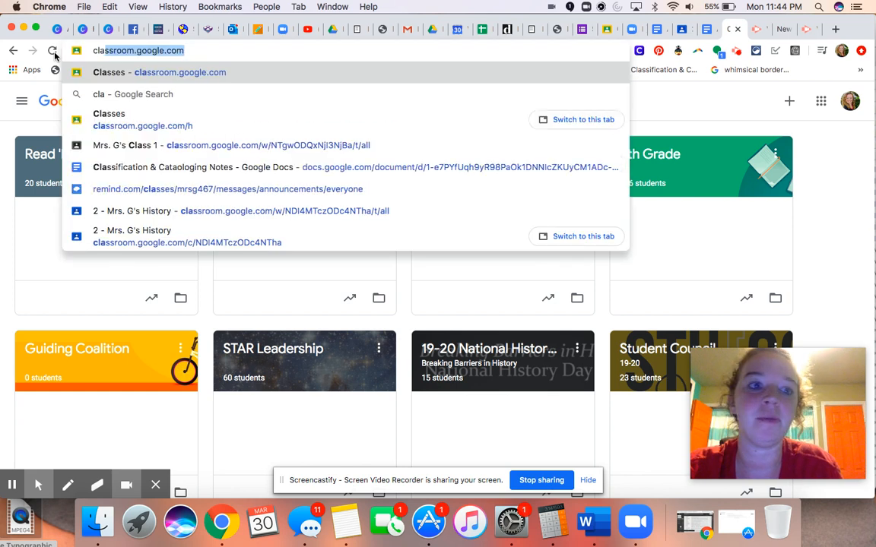
pyautogui.write('ssroom.google.com')
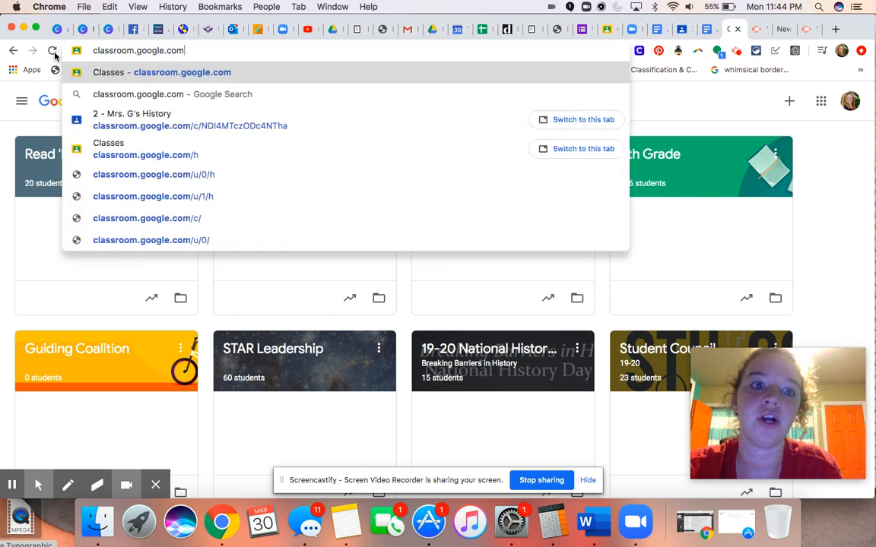
pyautogui.press('Return')
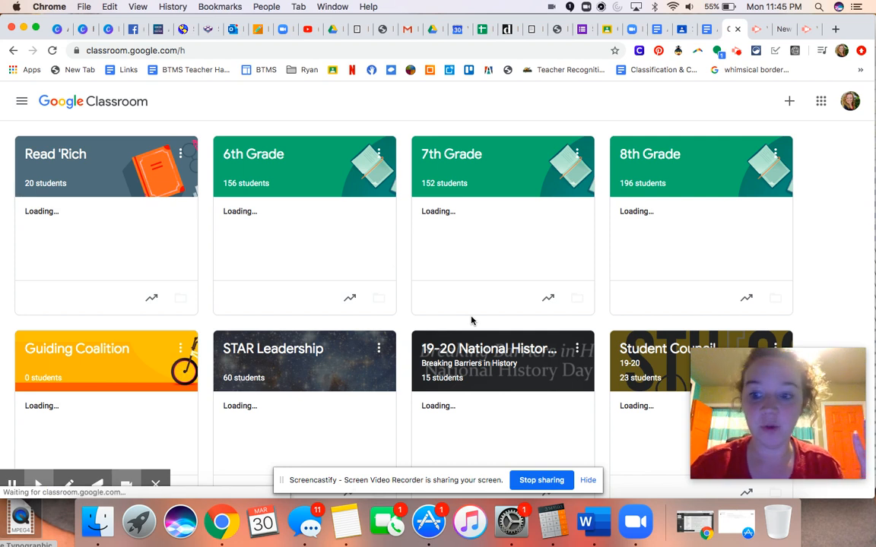
# - Create a new class named "Mrs. G's Disney Class", leaving the section, subject and room empty
pyautogui.click(790, 106)
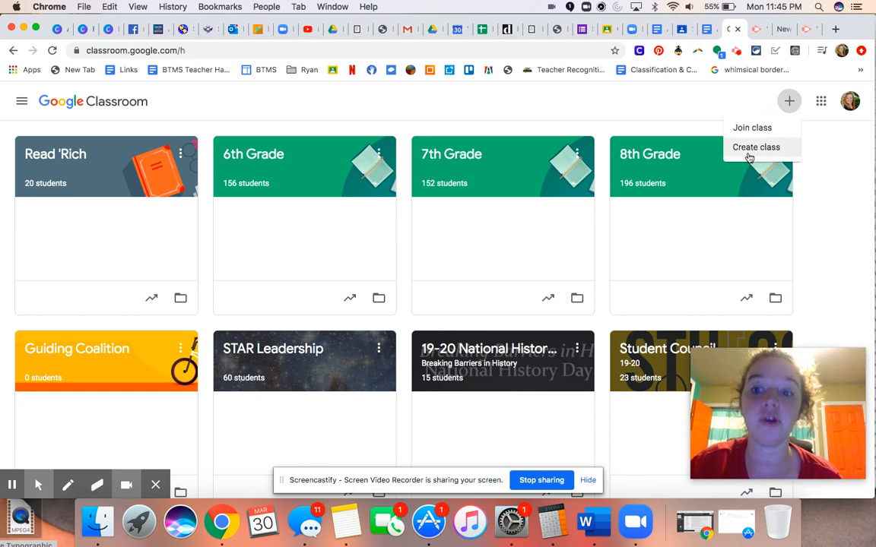
pyautogui.click(748, 149)
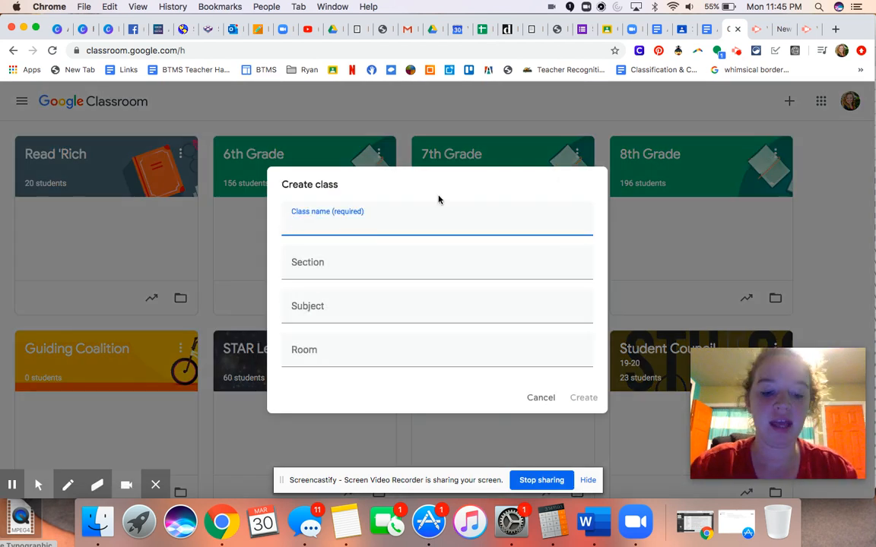
pyautogui.write("Mrs. G's")
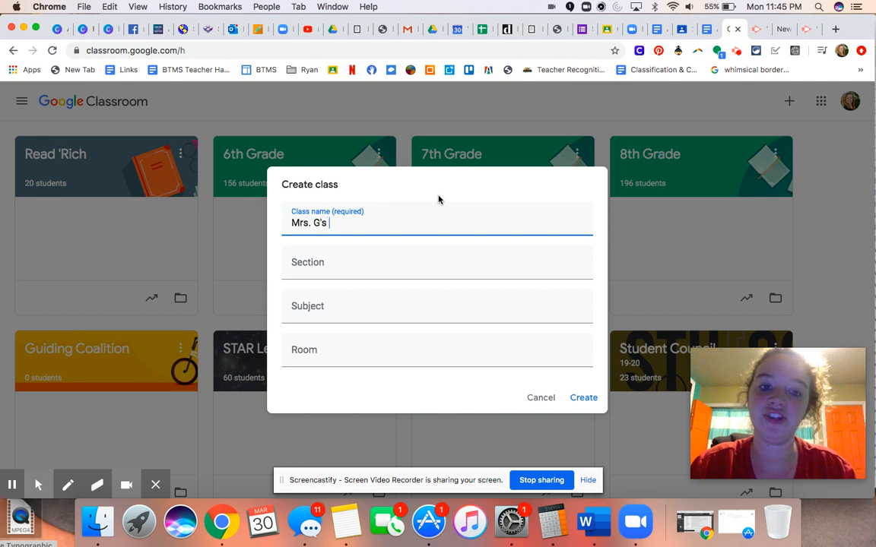
pyautogui.write(' Disney')
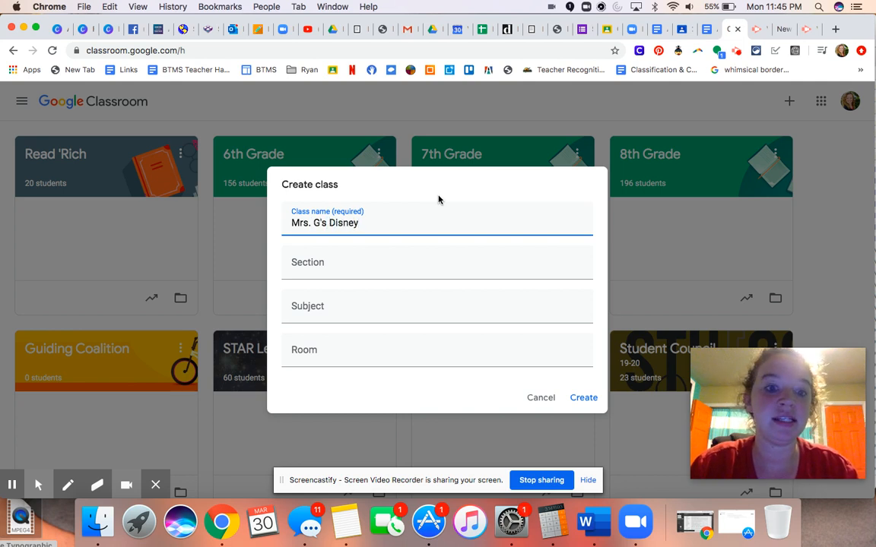
pyautogui.press('BackSpace')
pyautogui.press('BackSpace')
pyautogui.press('BackSpace')
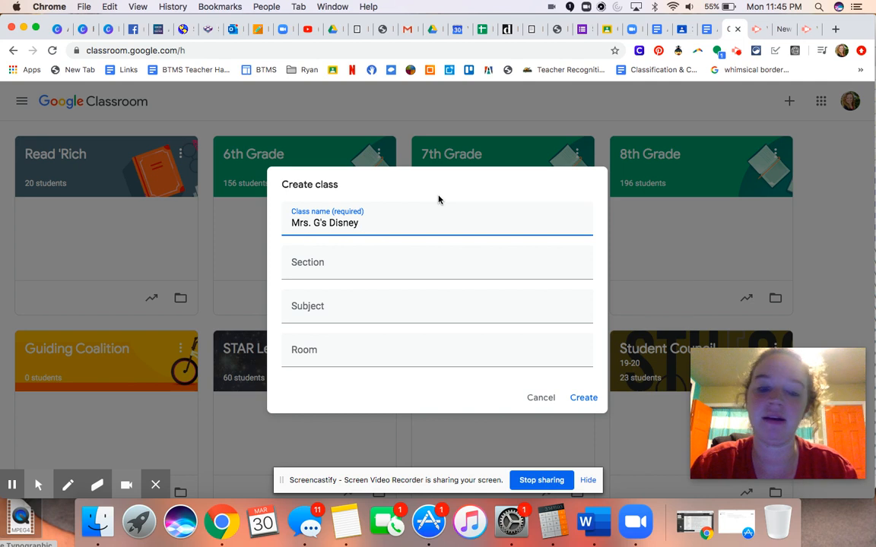
pyautogui.write('y Class')
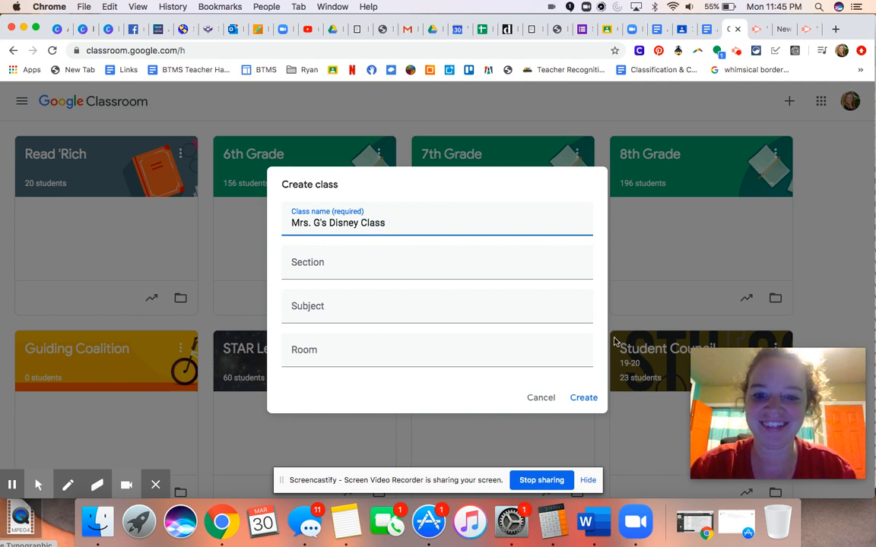
pyautogui.click(584, 398)
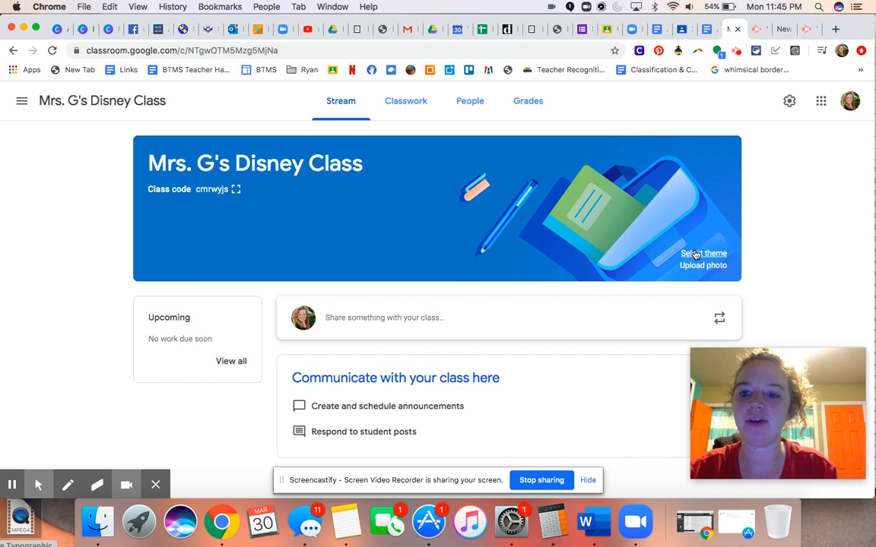
# - Change the class theme to the forest tent picture from the gallery's Other category
pyautogui.click(694, 256)
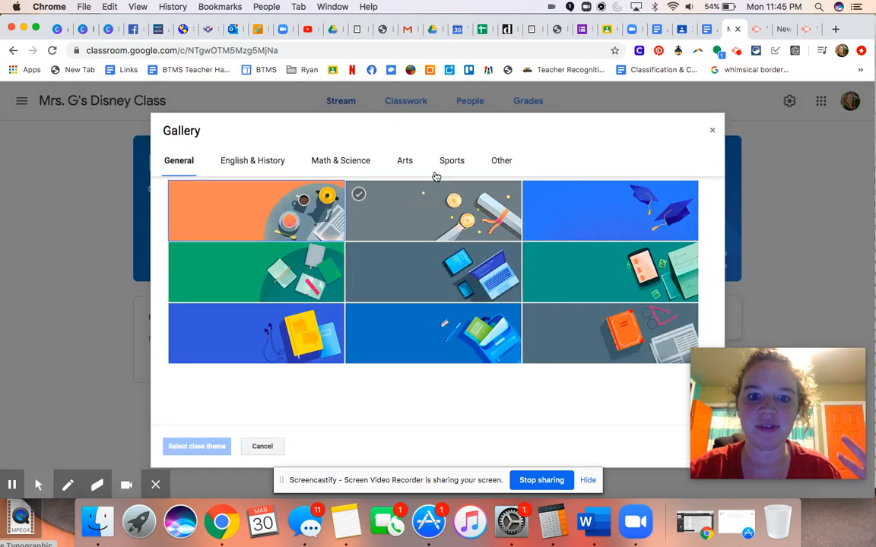
pyautogui.click(520, 161)
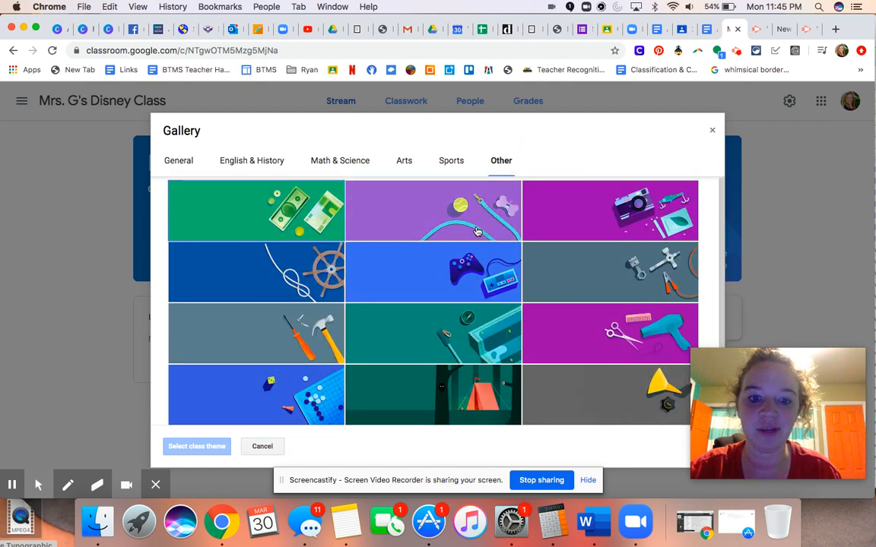
pyautogui.scroll(-2, 441, 289)
pyautogui.click(468, 329)
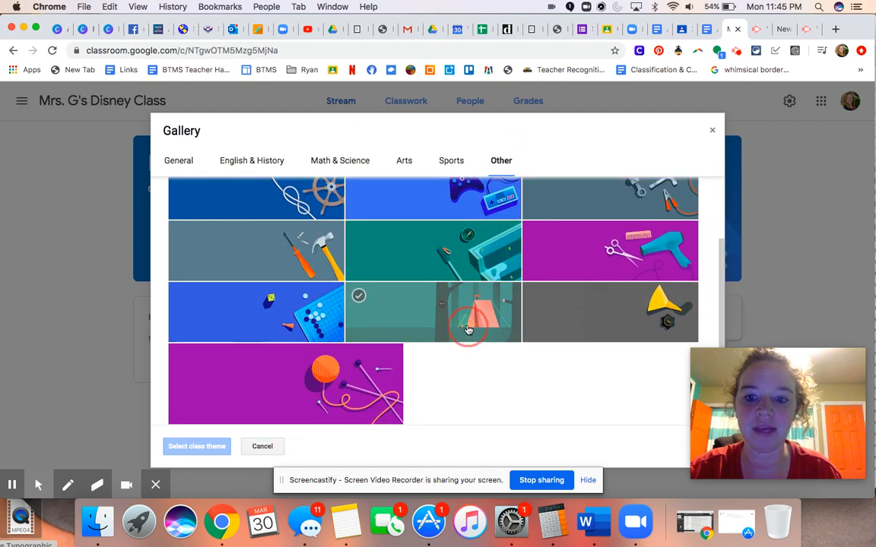
pyautogui.click(204, 450)
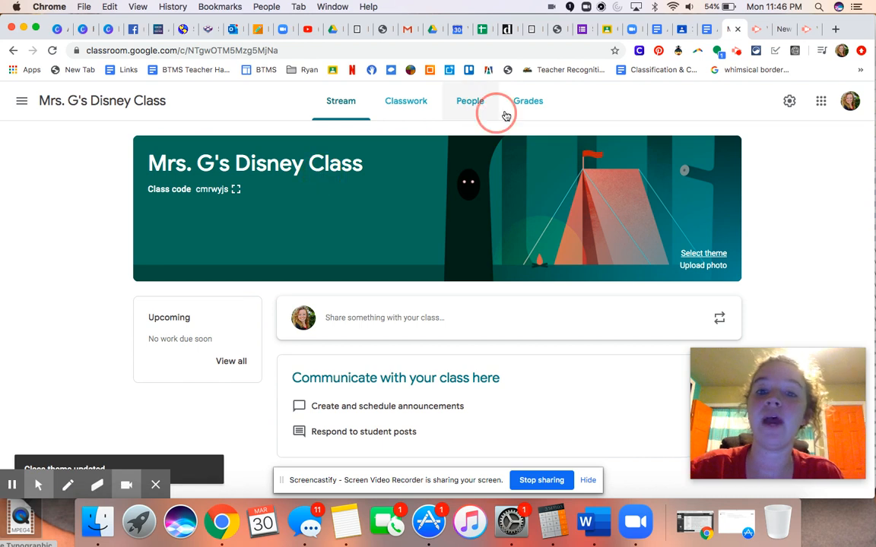
# - Display the class code enlarged, and close the enlarged view
pyautogui.click(237, 188)
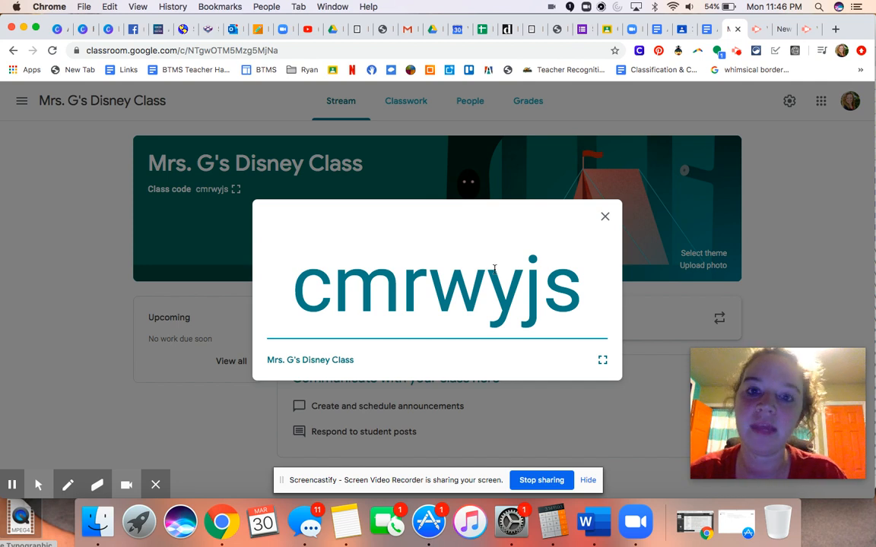
pyautogui.click(605, 216)
# - Look at how to invite students to the class, search for a student by first name, and cancel without inviting anyone
pyautogui.click(469, 104)
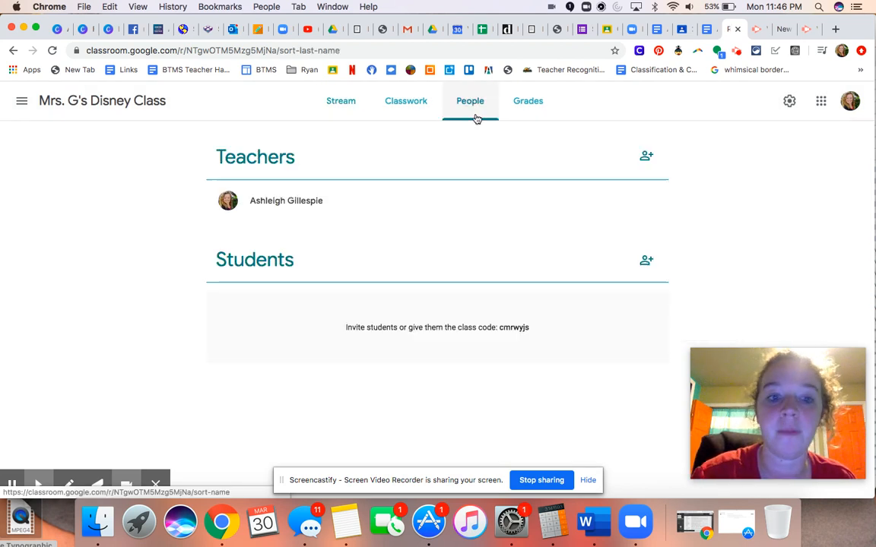
pyautogui.click(646, 260)
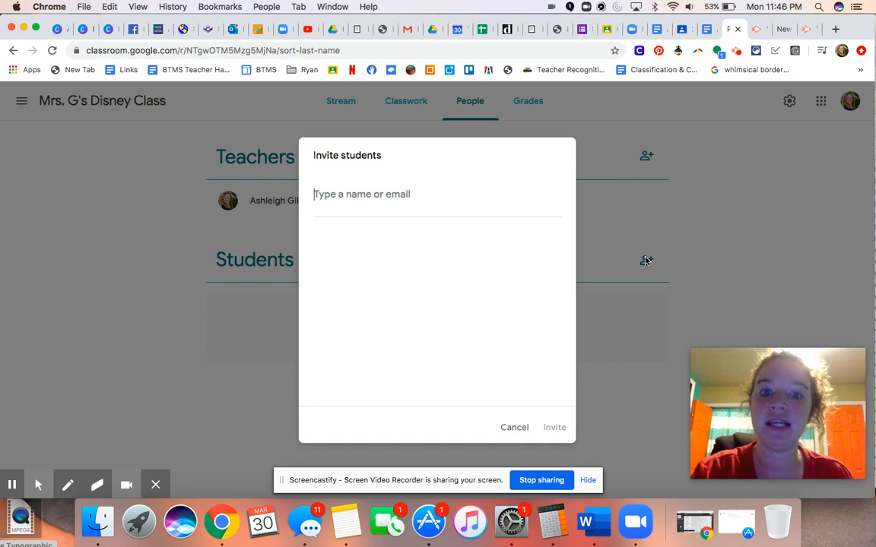
pyautogui.click(510, 428)
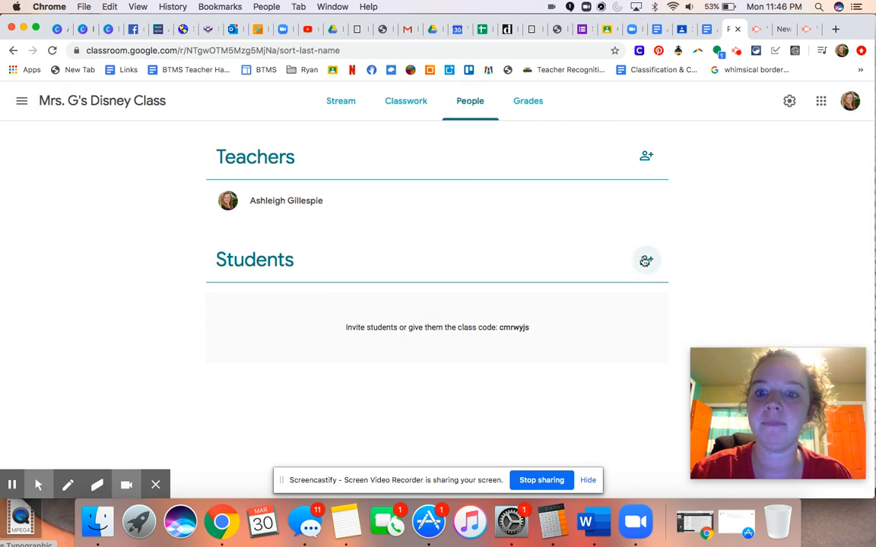
pyautogui.click(645, 259)
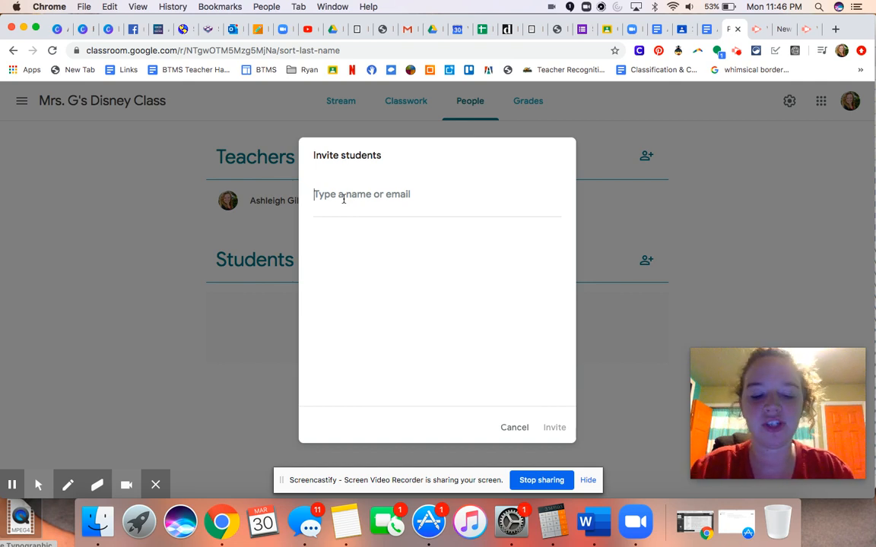
pyautogui.write('Jess')
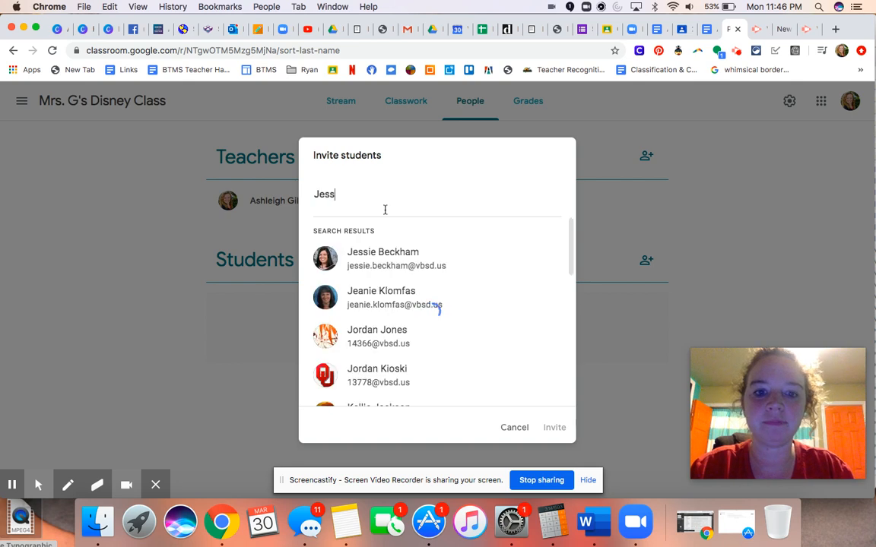
pyautogui.click(512, 427)
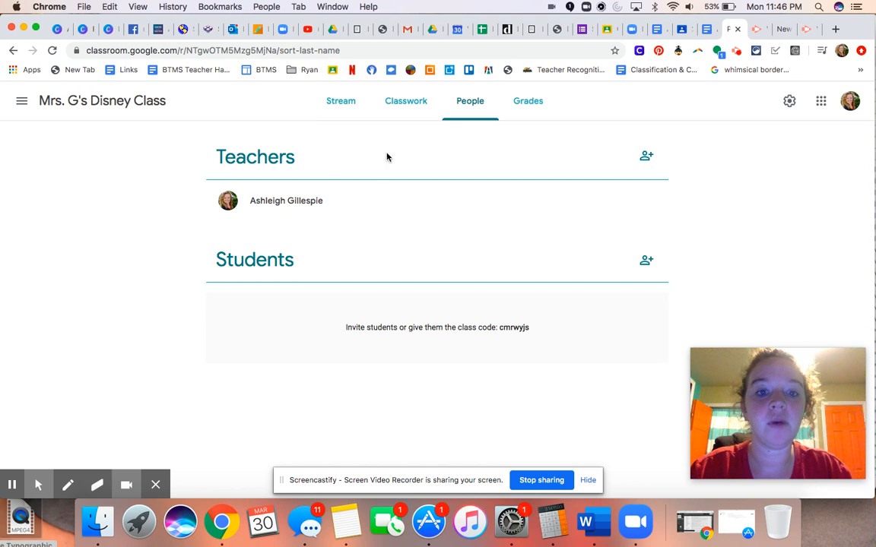
# - Start a new announcement in the class stream and review its class and student recipient choices, keeping all students of this class
pyautogui.click(335, 109)
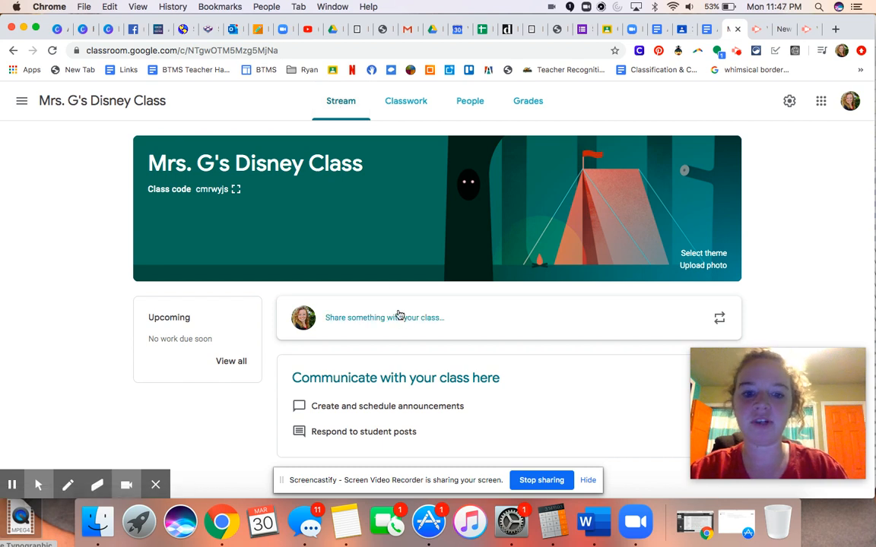
pyautogui.scroll(-1, 401, 344)
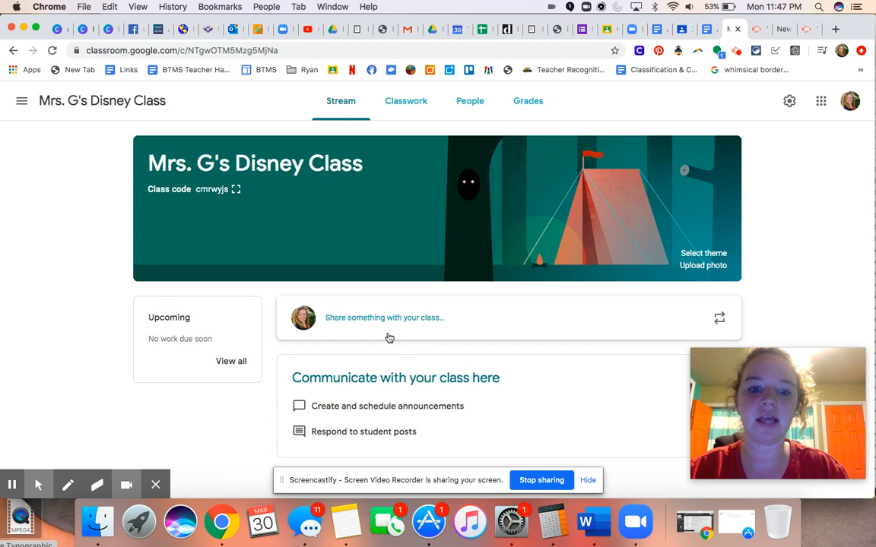
pyautogui.click(381, 332)
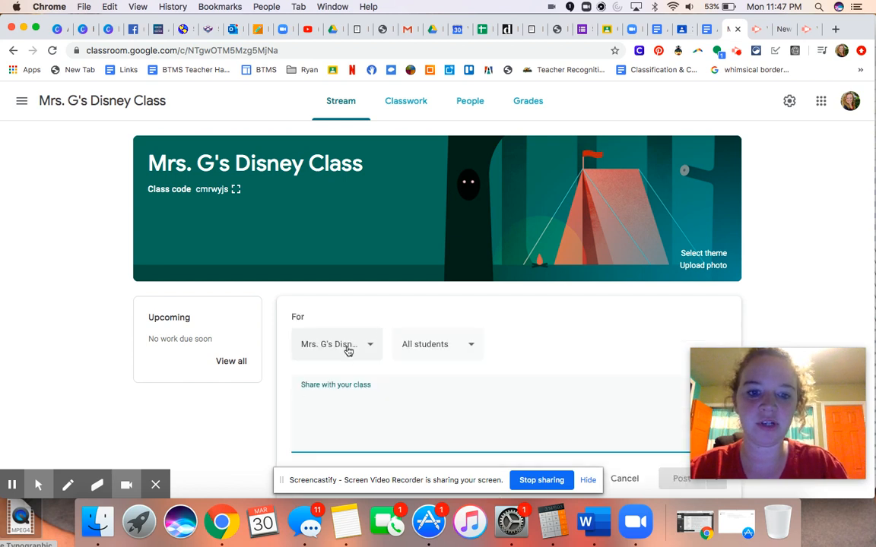
pyautogui.scroll(-2, 348, 349)
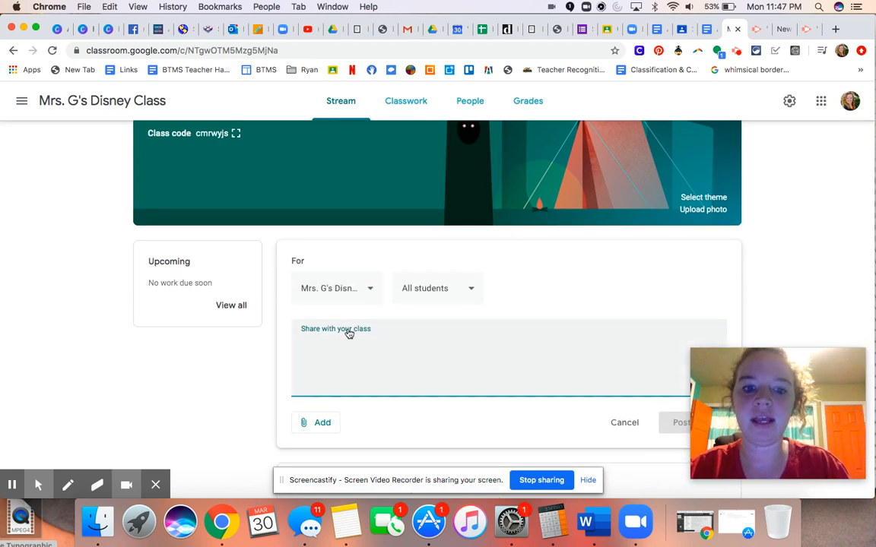
pyautogui.click(335, 295)
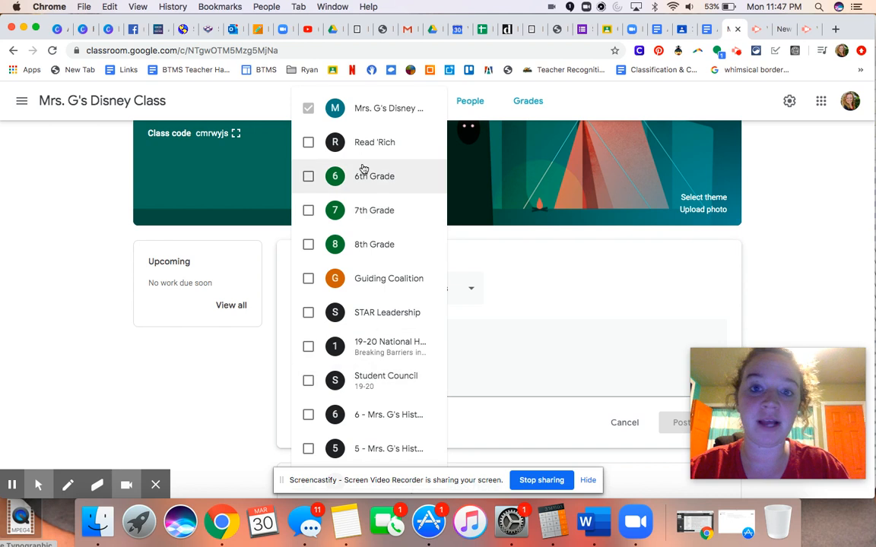
pyautogui.click(440, 287)
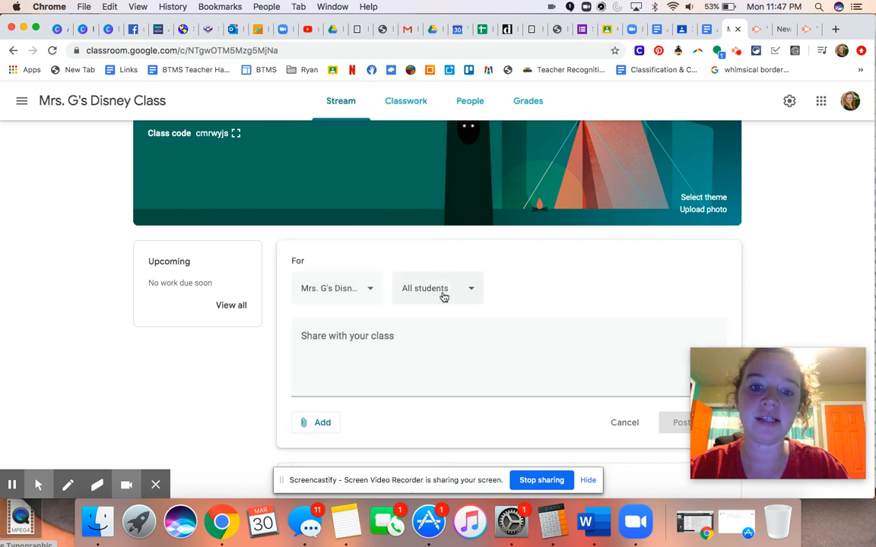
pyautogui.click(443, 296)
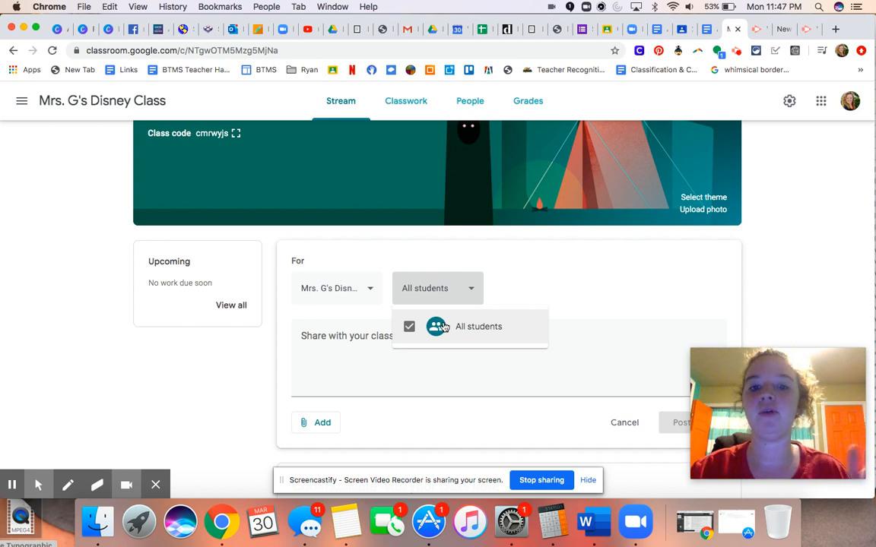
pyautogui.click(571, 293)
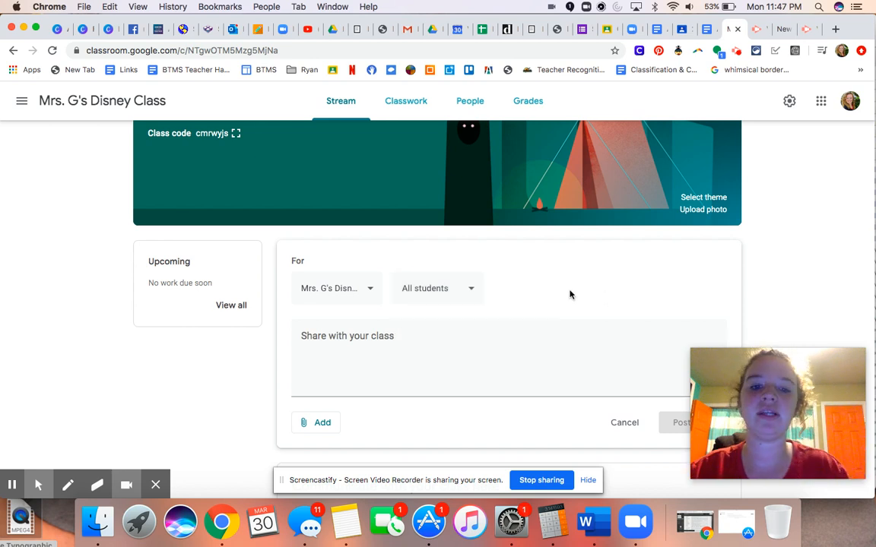
# - Write the announcement text "Welcome to our Google Classroom!" with "Watch this video!" on a second line
pyautogui.click(372, 355)
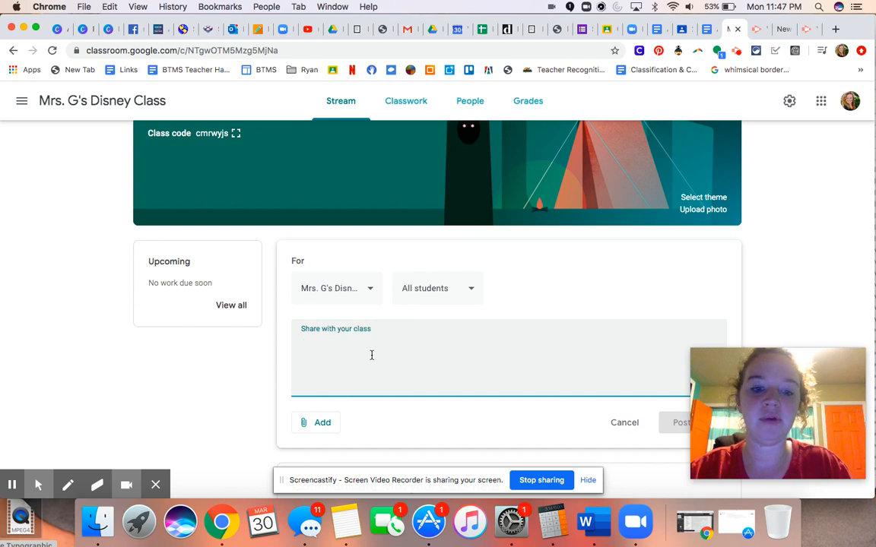
pyautogui.write('Welcom')
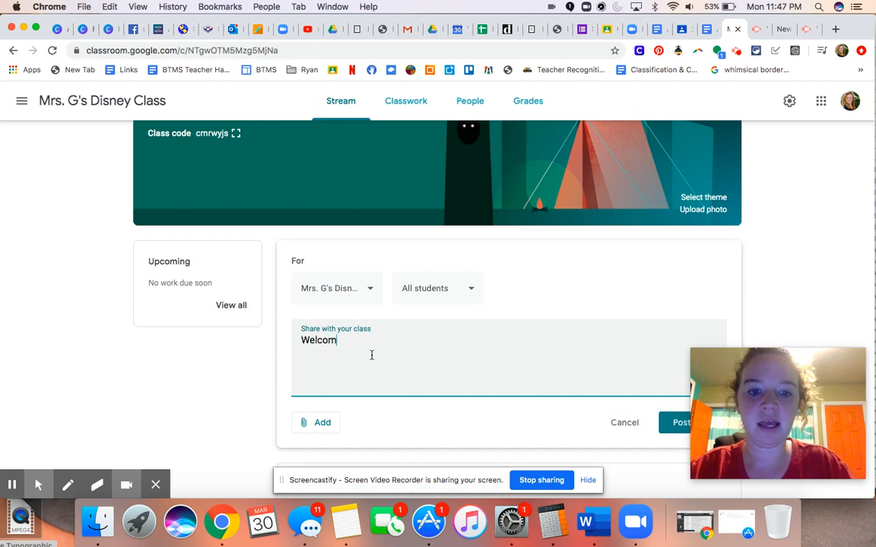
pyautogui.write('e to our Google ')
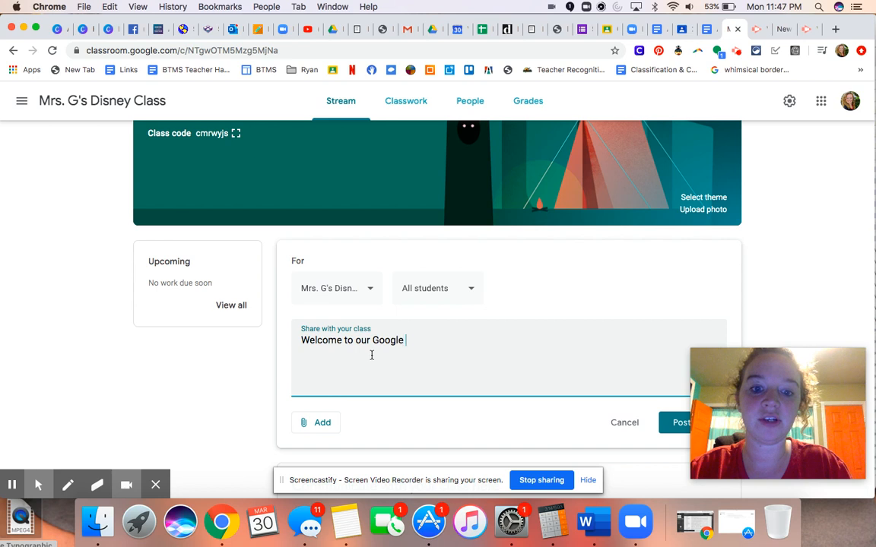
pyautogui.write('Classroom!')
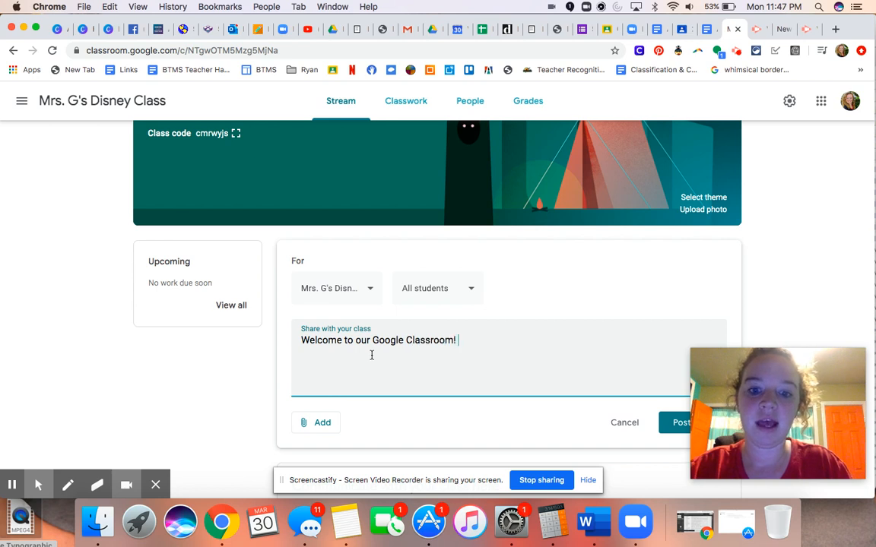
pyautogui.write(' Watch this video')
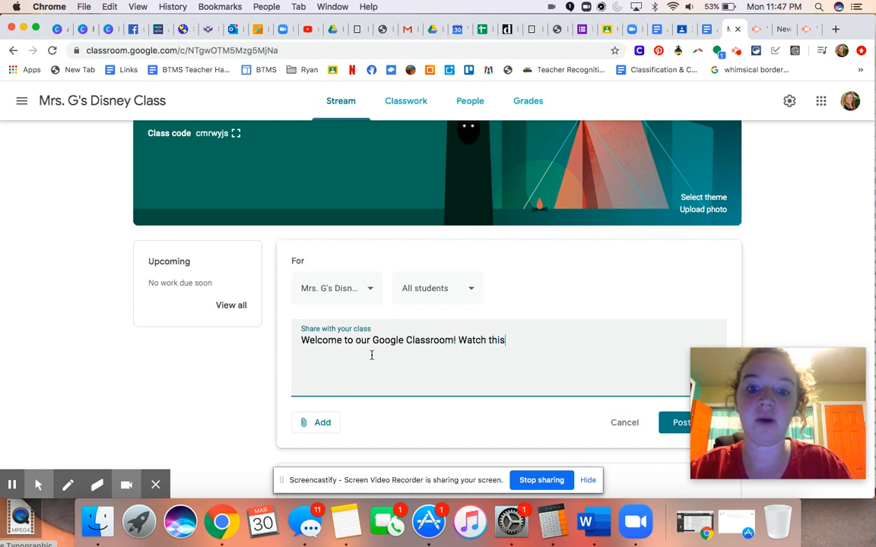
pyautogui.press('BackSpace')
pyautogui.press('BackSpace')
pyautogui.write('eo!')
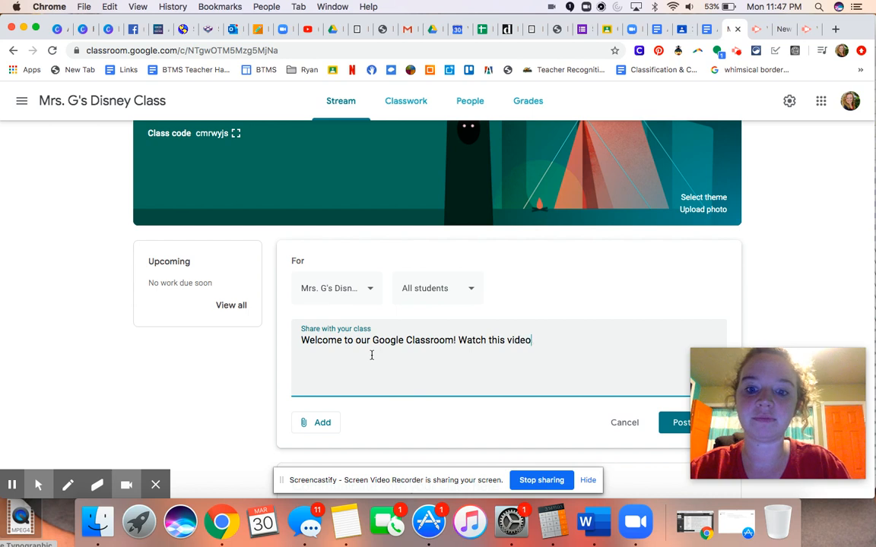
pyautogui.click(459, 343)
pyautogui.press('Return')
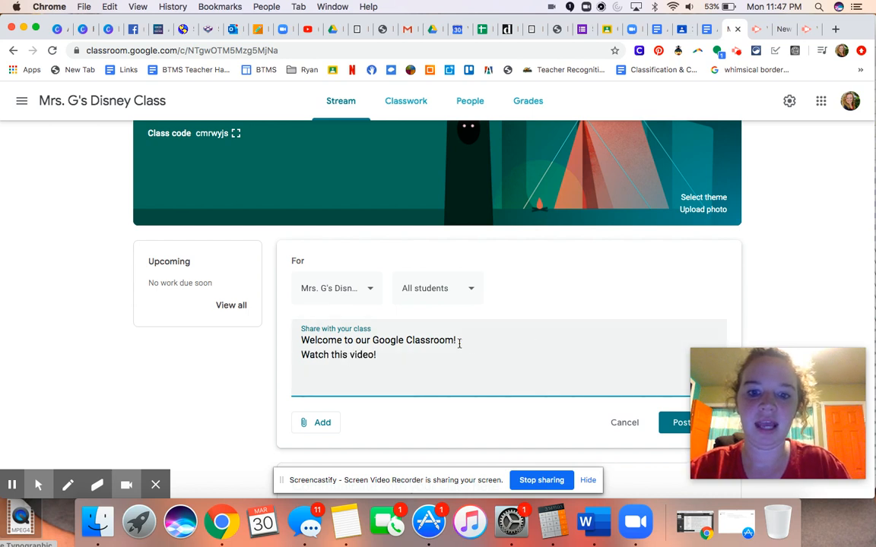
# - Search YouTube for "disney abc", attach the "Disney Buddies ABCs: ABC Song & Game w/ Mickey Mouse" video, and post the announcement
pyautogui.click(314, 424)
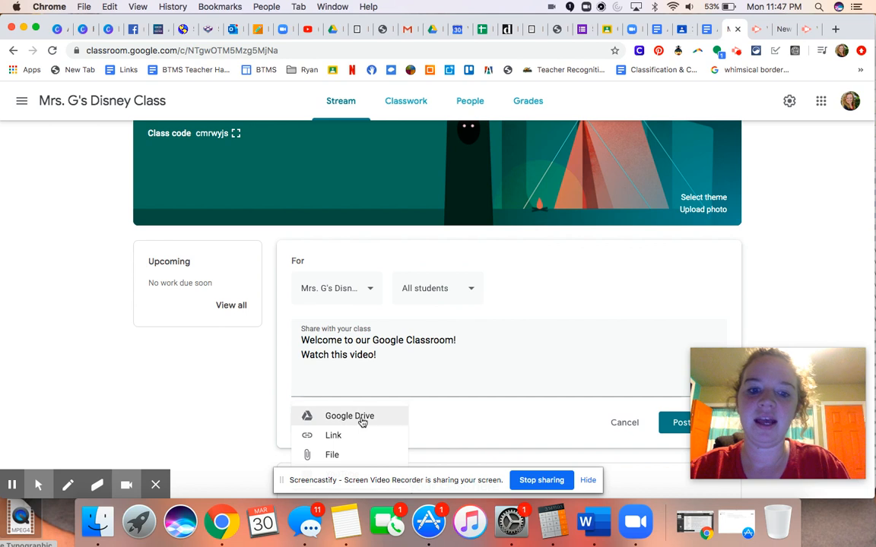
pyautogui.scroll(-2, 333, 426)
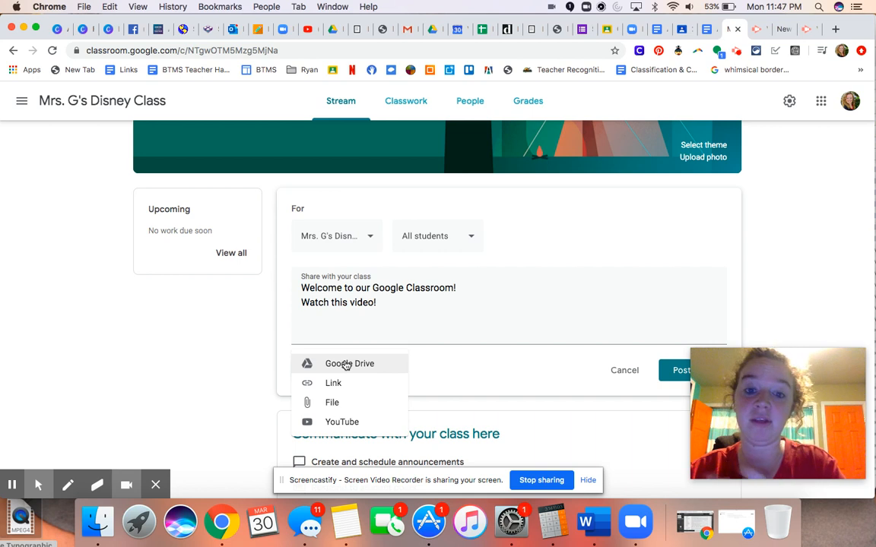
pyautogui.click(303, 420)
pyautogui.click(268, 195)
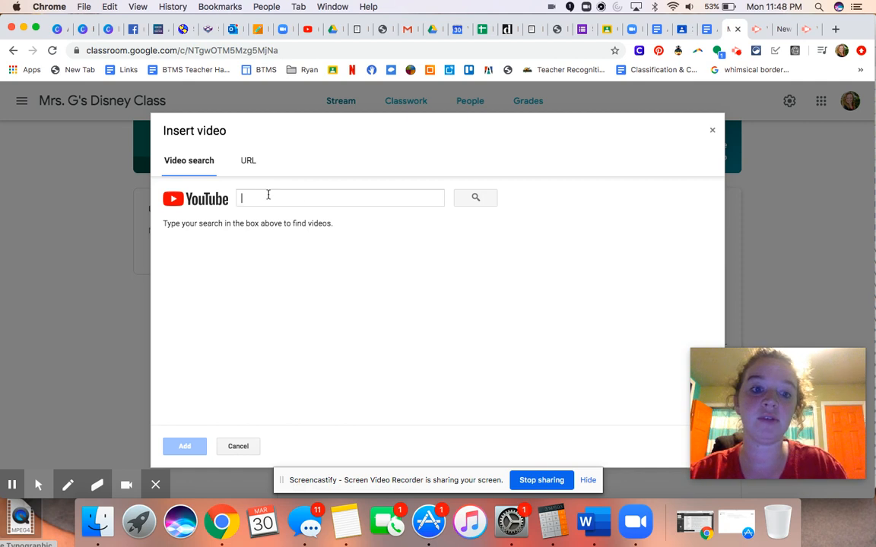
pyautogui.write('disney abc')
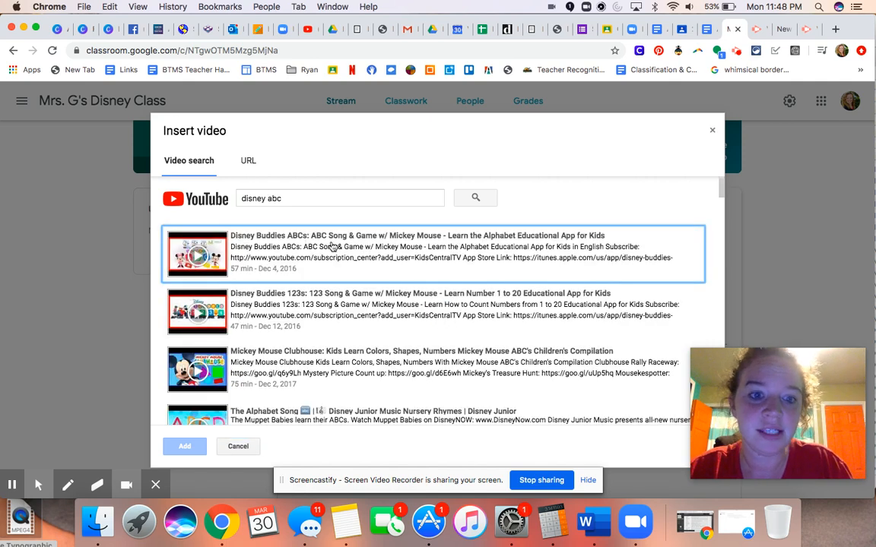
pyautogui.click(327, 247)
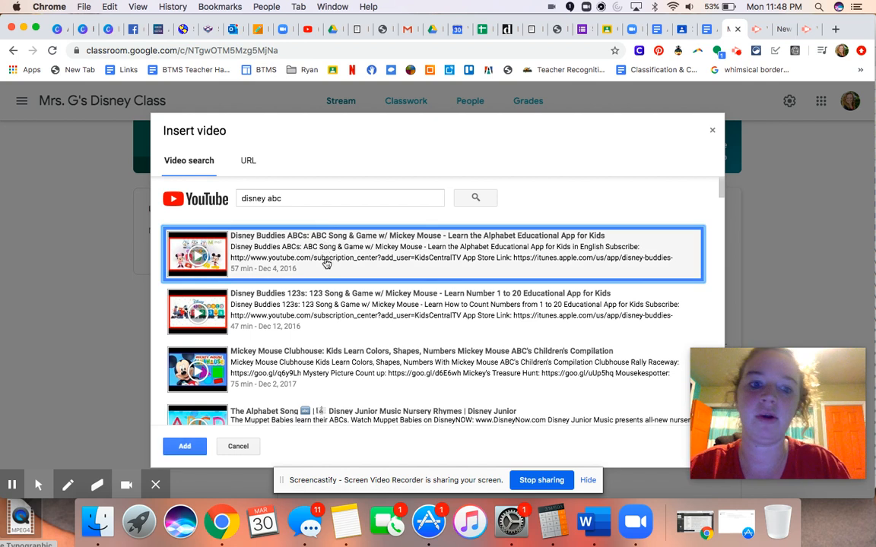
pyautogui.click(184, 448)
pyautogui.scroll(-2, 612, 374)
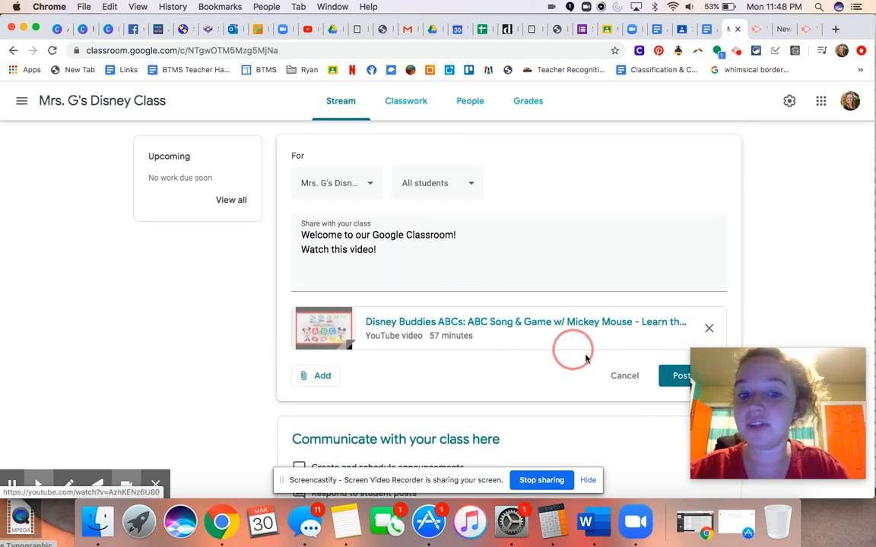
pyautogui.click(677, 376)
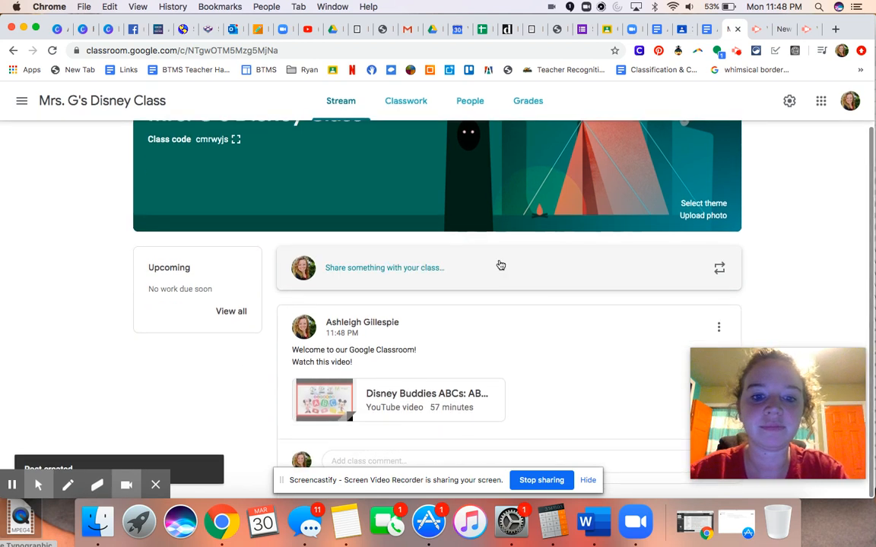
pyautogui.scroll(2, 499, 262)
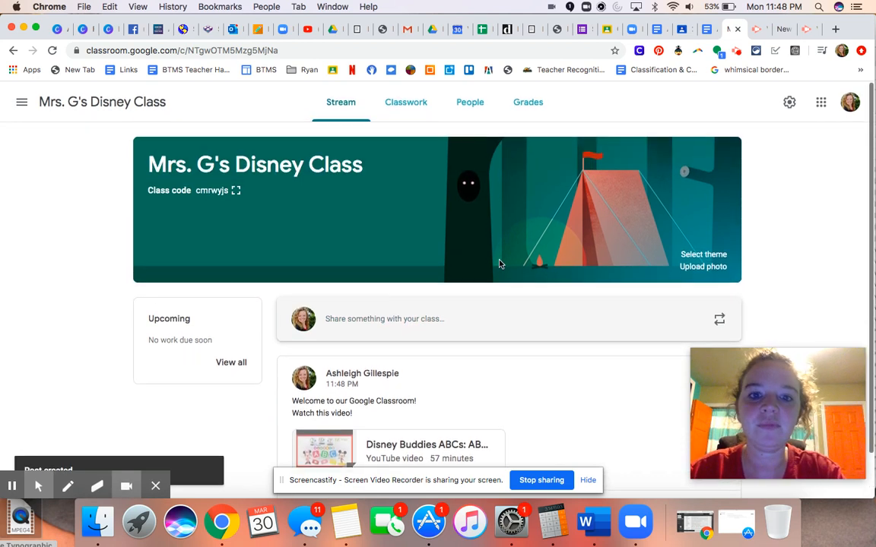
# - Create a classwork question that asks "Who is your favorite Disney princess?"
pyautogui.click(410, 109)
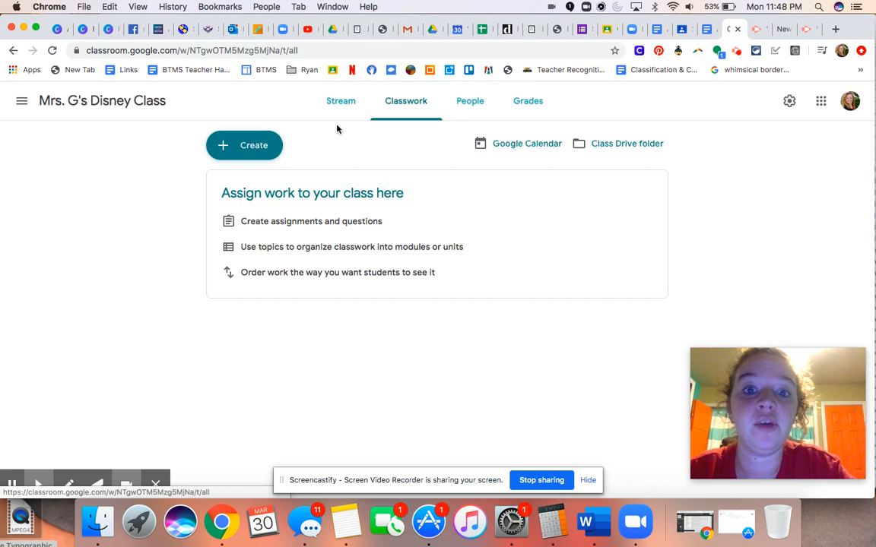
pyautogui.click(249, 147)
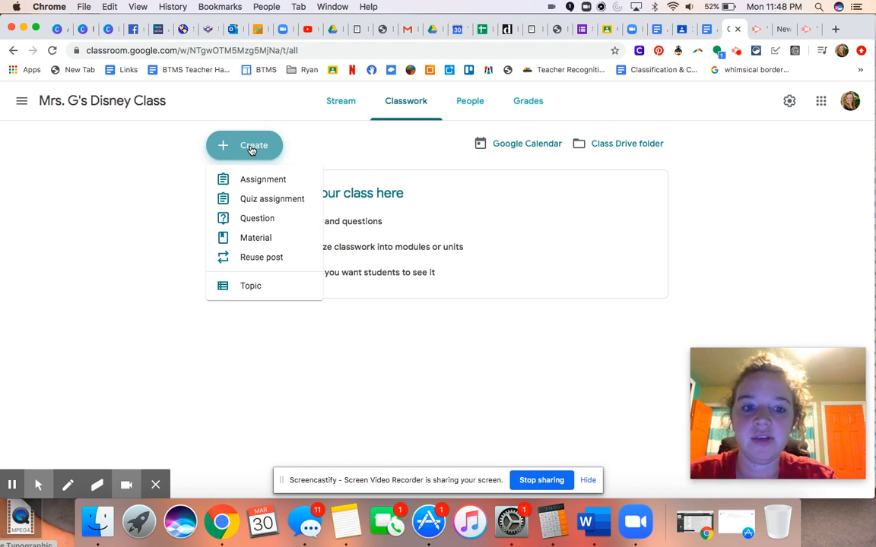
pyautogui.click(250, 220)
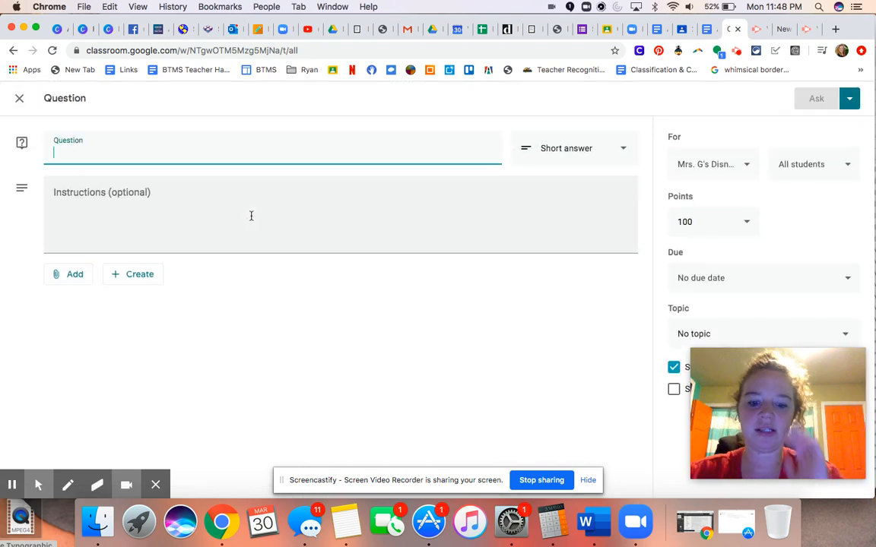
pyautogui.write('Wh')
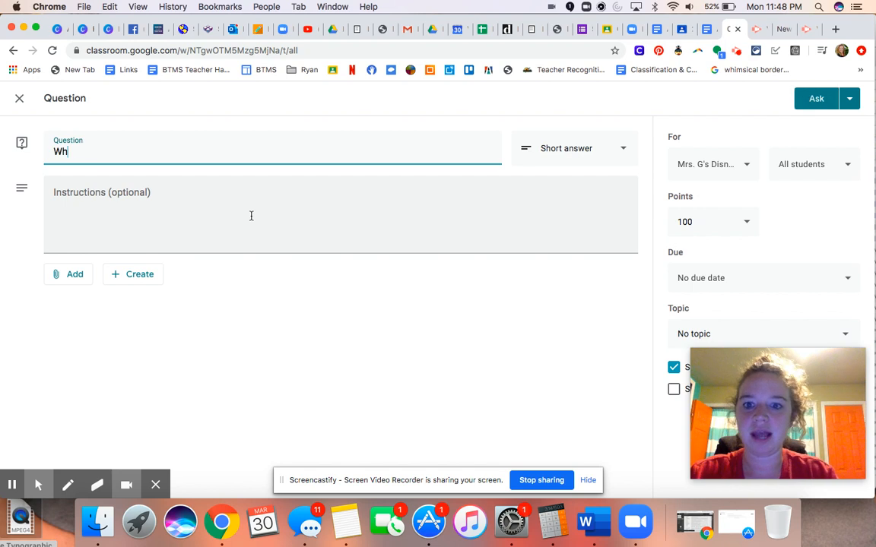
pyautogui.write('o is your f')
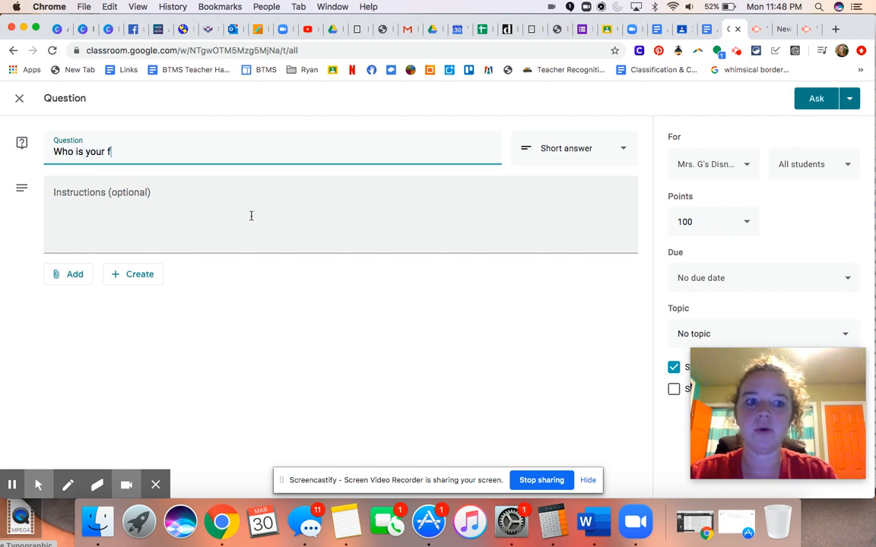
pyautogui.write('avorite Disney ')
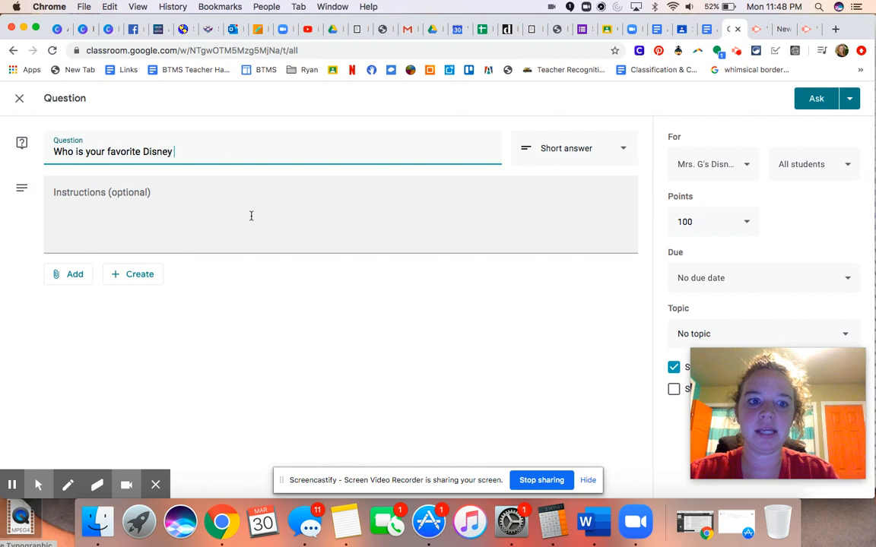
pyautogui.write('prnicincess?')
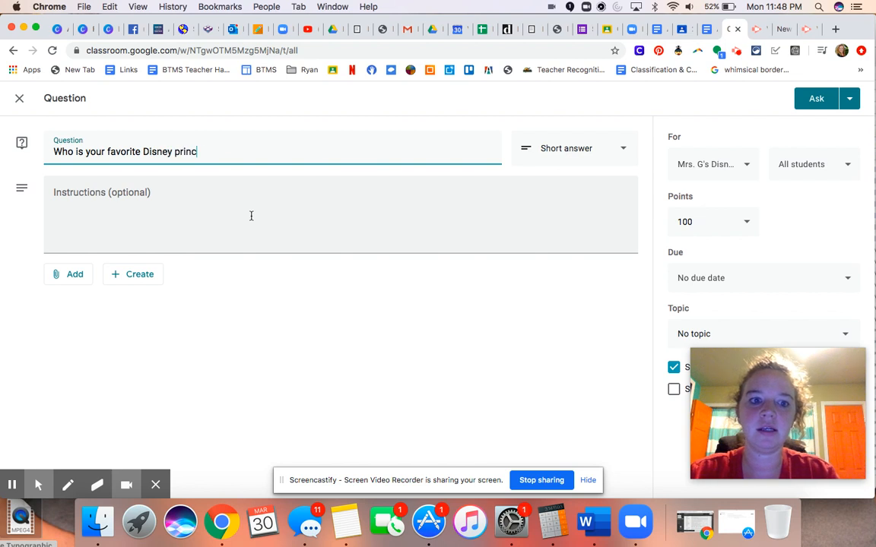
# - Change the question's answer type from short answer to multiple choice
pyautogui.click(562, 148)
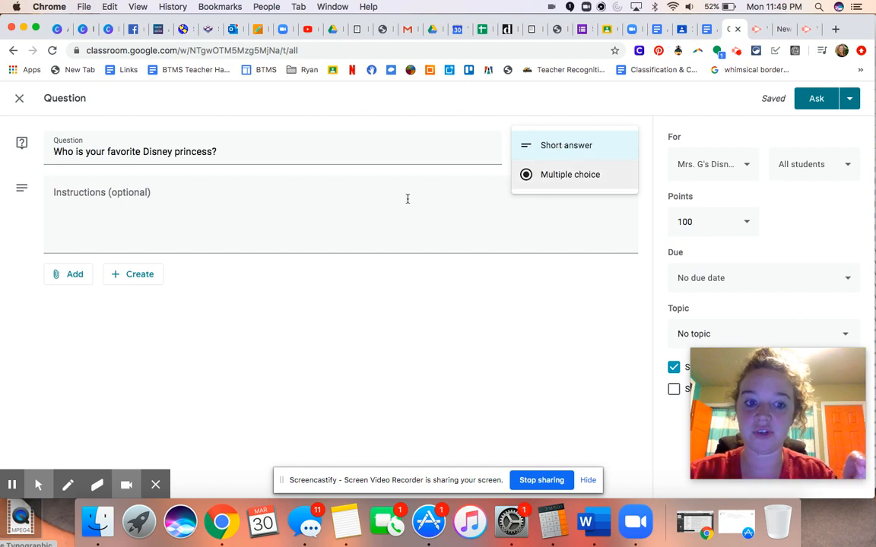
pyautogui.click(296, 221)
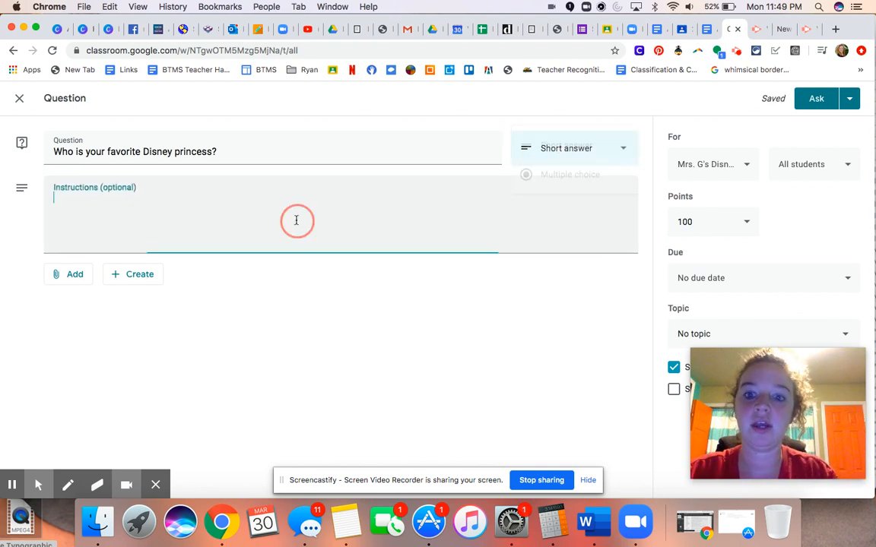
pyautogui.click(570, 148)
pyautogui.click(567, 177)
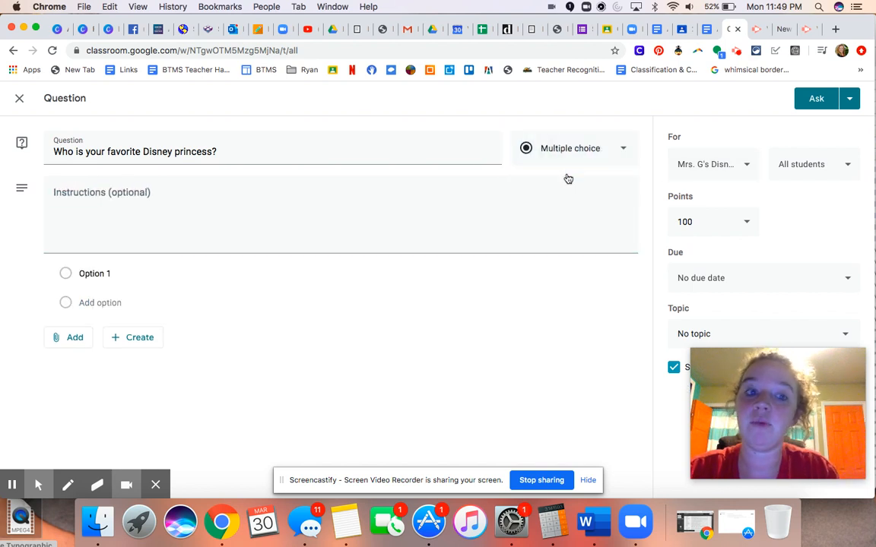
# - Enter the answer choices Belle, Merida and Ariel, and add a fourth option with its placeholder text
pyautogui.click(142, 271)
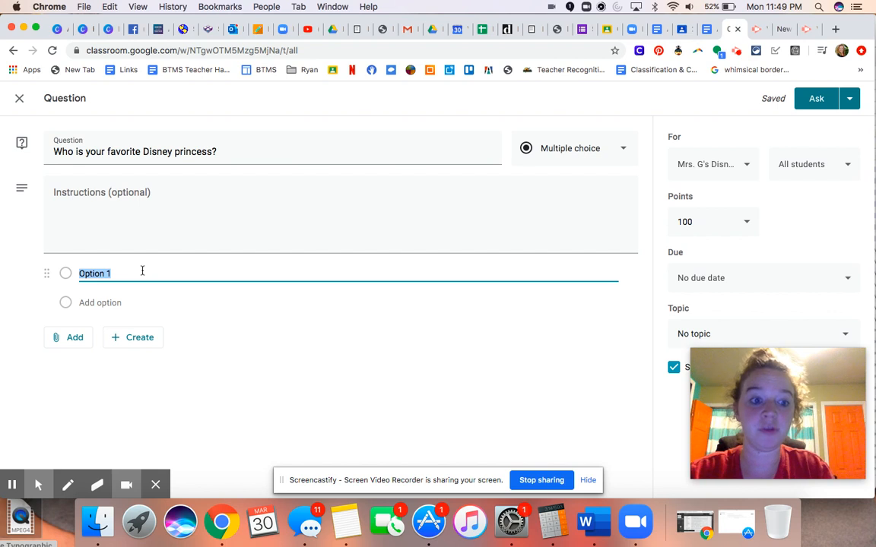
pyautogui.write('Belle')
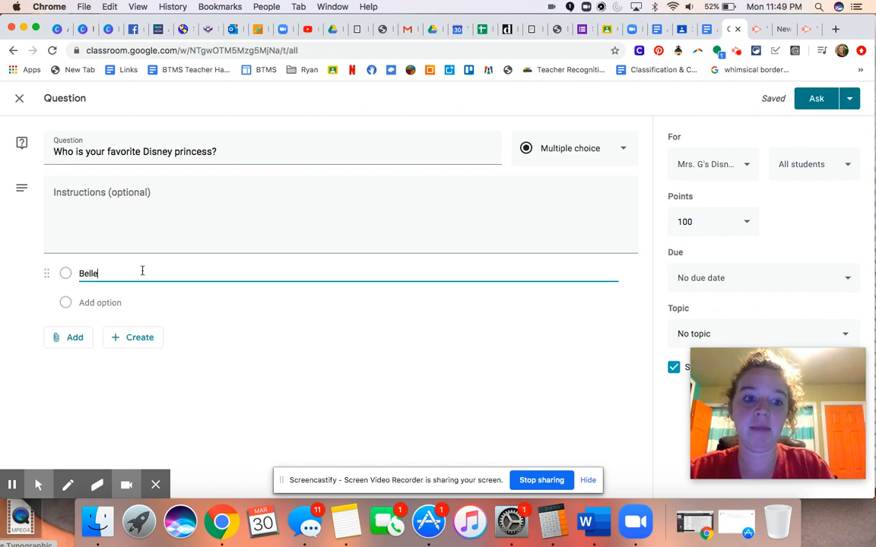
pyautogui.press('Return')
pyautogui.write('Mer')
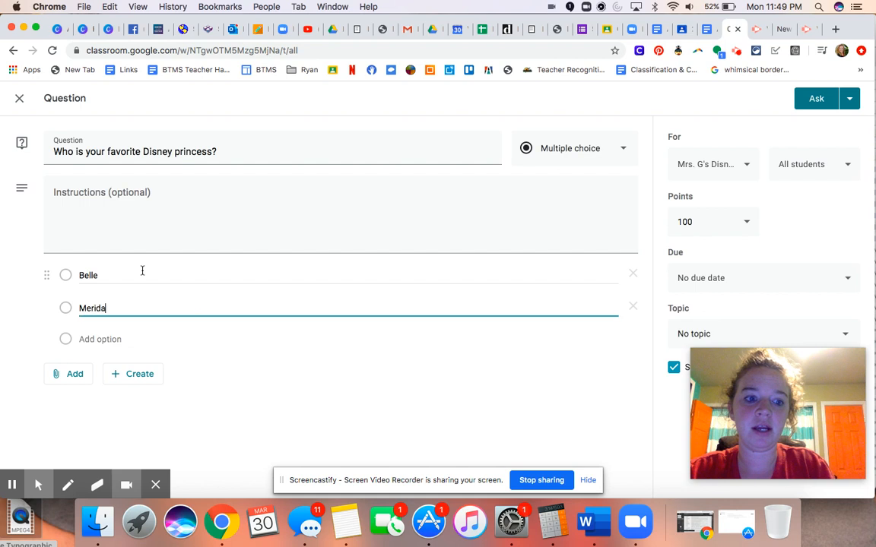
pyautogui.write('ida')
pyautogui.press('Tab')
pyautogui.press('Tab')
pyautogui.write('Ari')
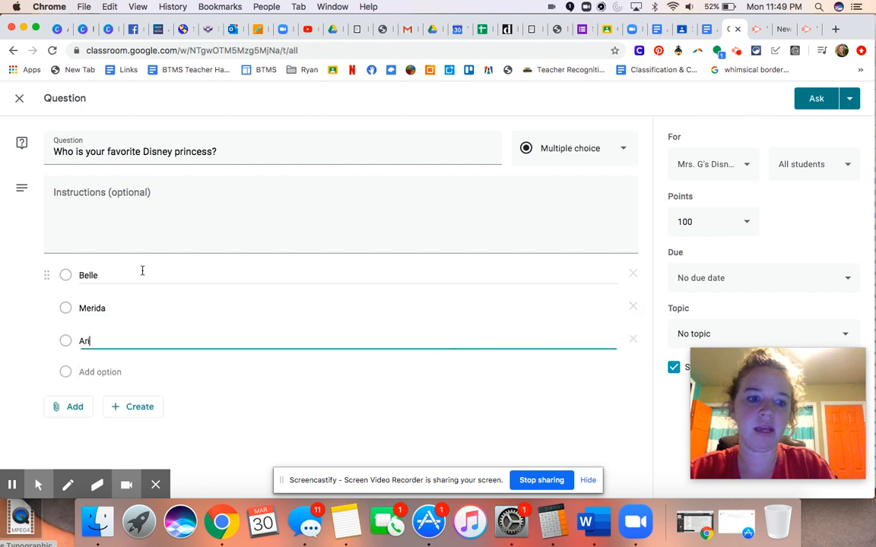
pyautogui.write('el')
pyautogui.click(90, 373)
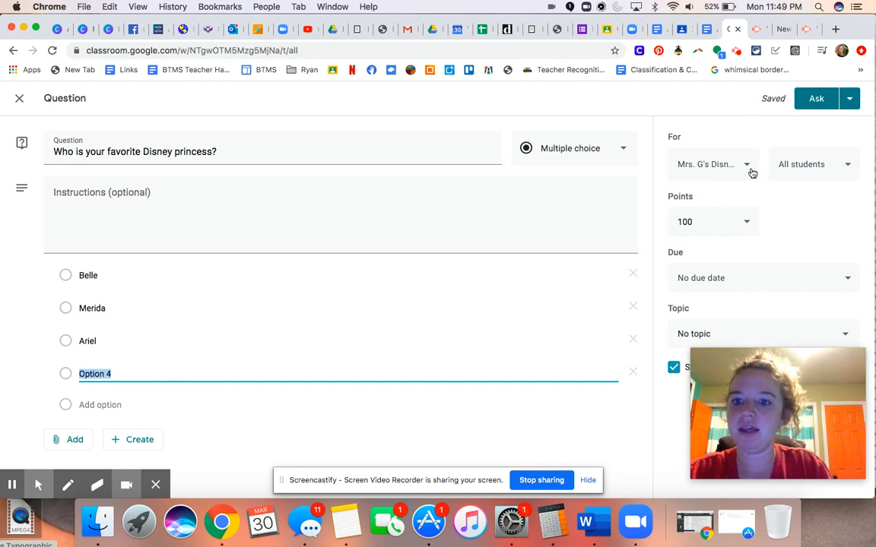
# - Set the question's points to Ungraded, try a value of 1 instead, and leave it Ungraded
pyautogui.click(702, 223)
pyautogui.click(682, 254)
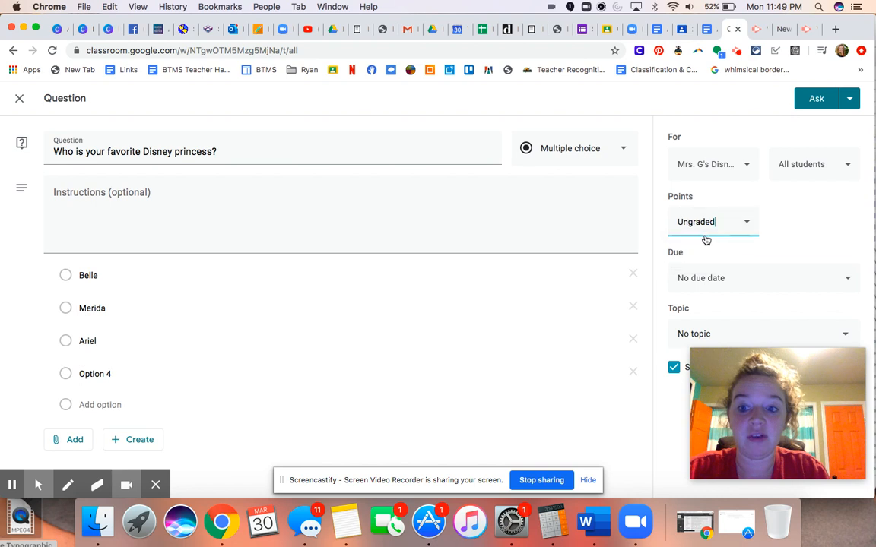
pyautogui.moveTo(719, 226); pyautogui.dragTo(647, 228)
pyautogui.write('1')
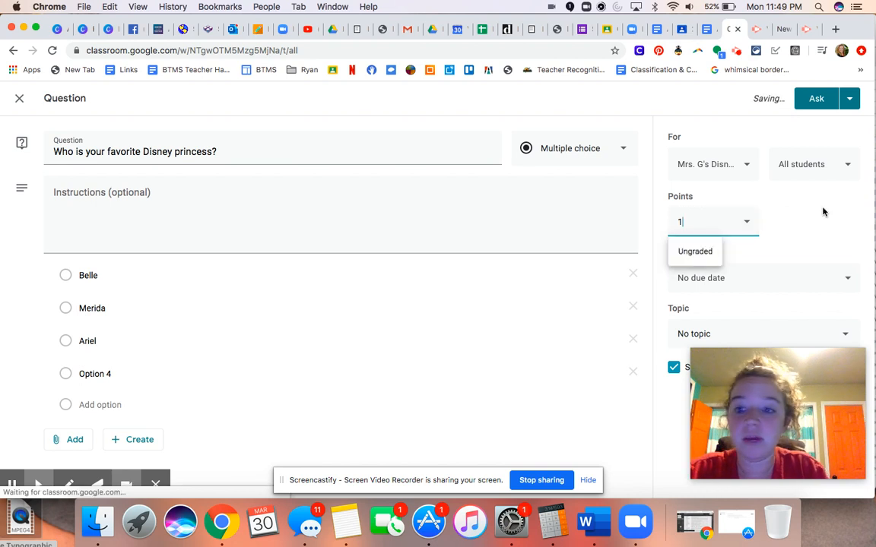
pyautogui.click(789, 221)
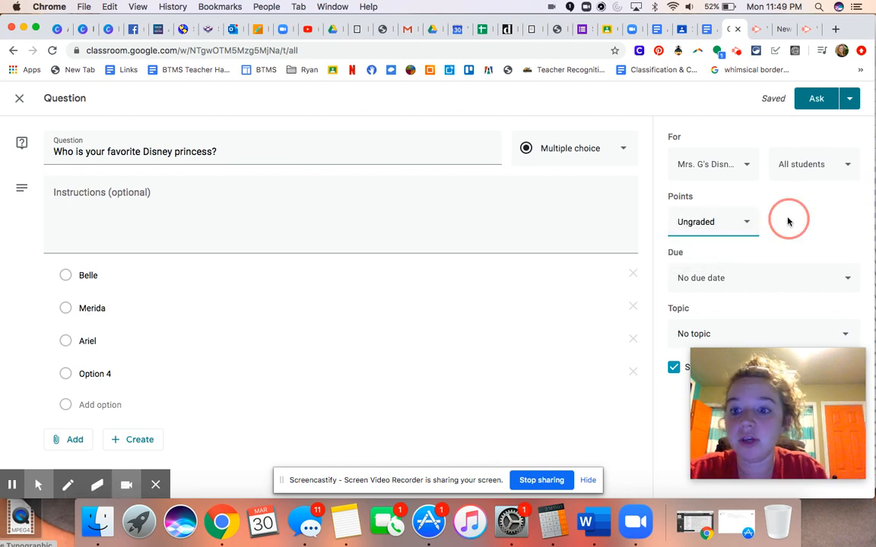
# - Look over the class and student assignment choices for the question, and post it immediately
pyautogui.click(732, 168)
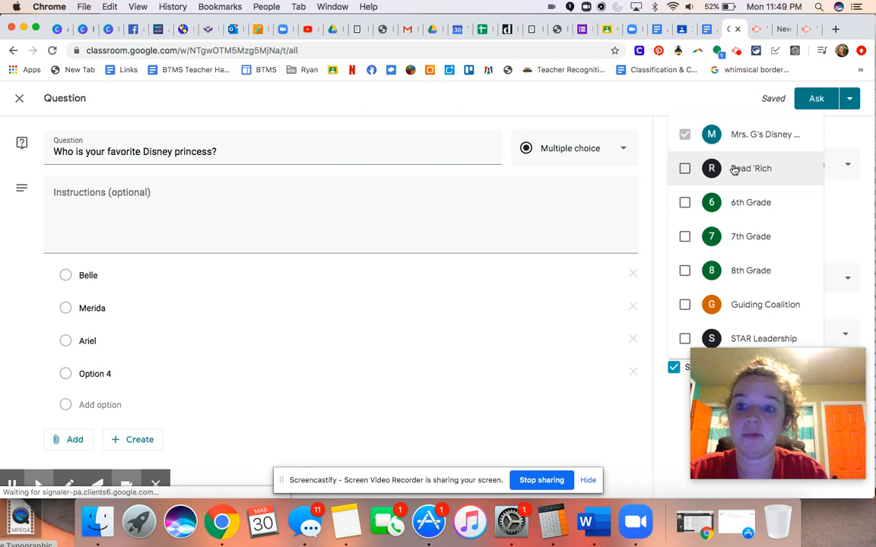
pyautogui.click(831, 153)
pyautogui.click(811, 168)
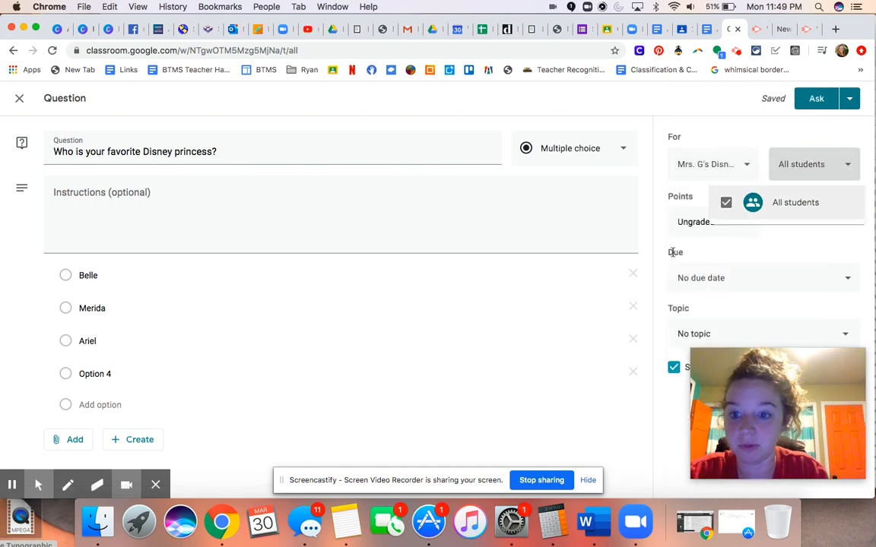
pyautogui.click(673, 282)
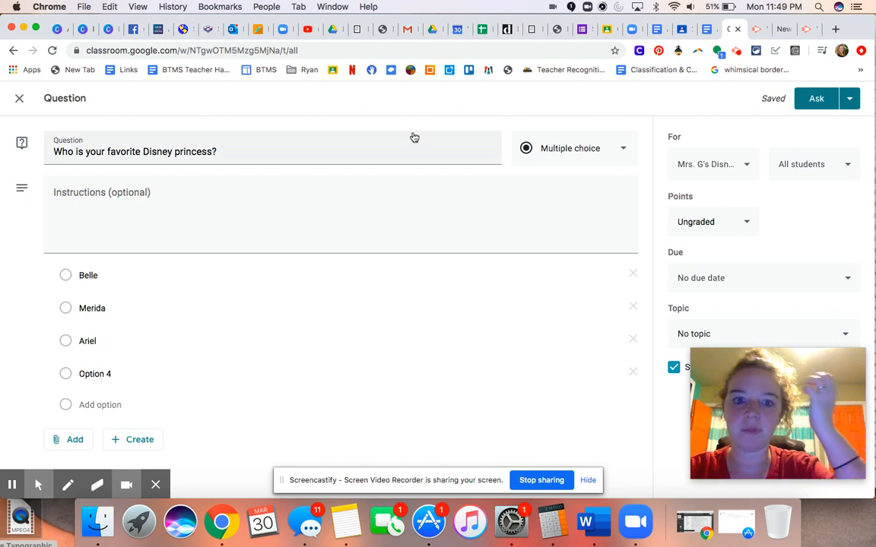
pyautogui.click(846, 102)
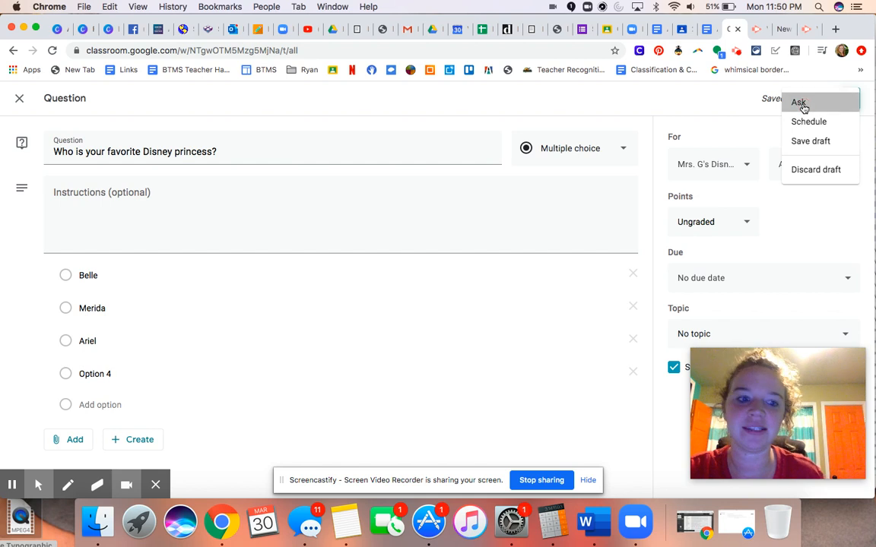
pyautogui.click(802, 106)
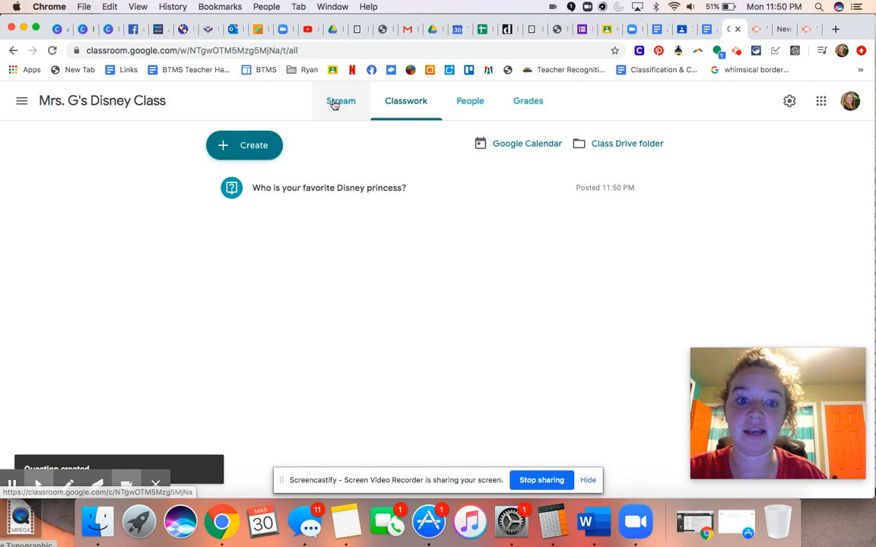
# - Edit the posted Disney princess question to replace its fourth answer choice with "Mulan", save it and reload the classwork page
pyautogui.click(332, 188)
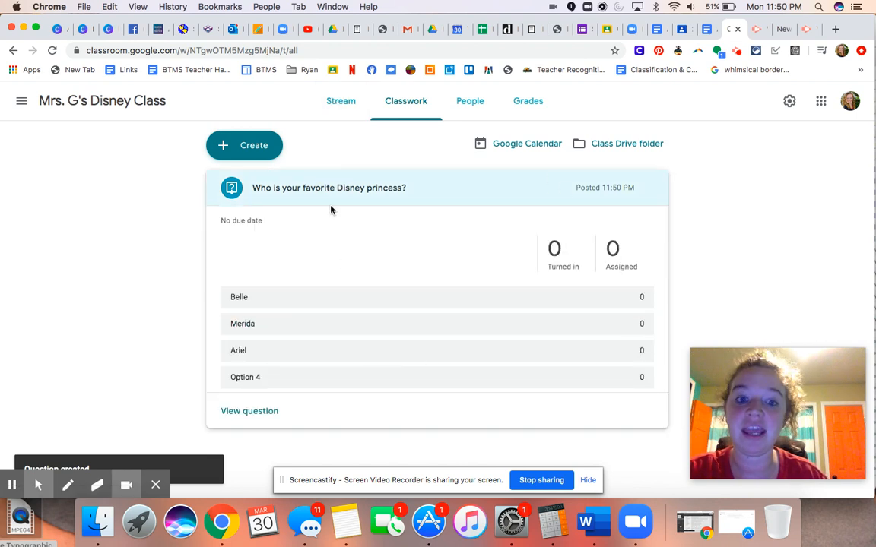
pyautogui.click(651, 188)
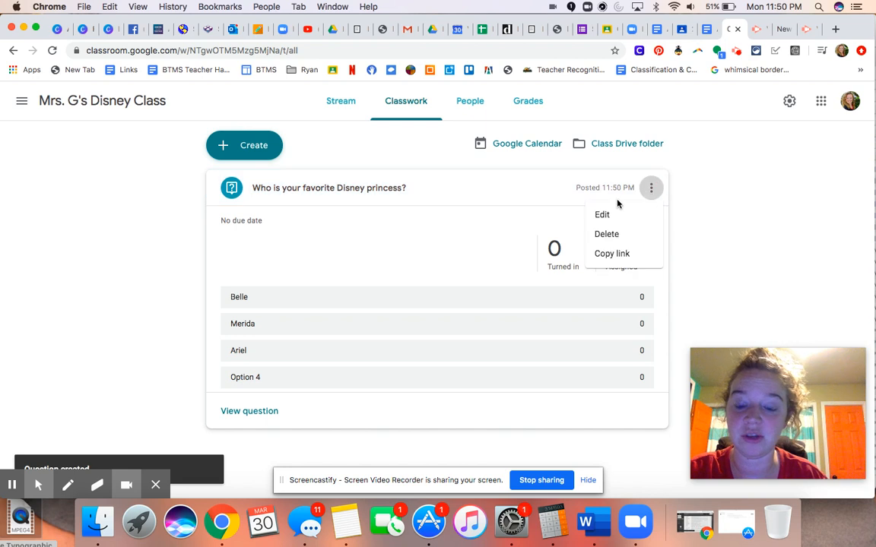
pyautogui.click(601, 215)
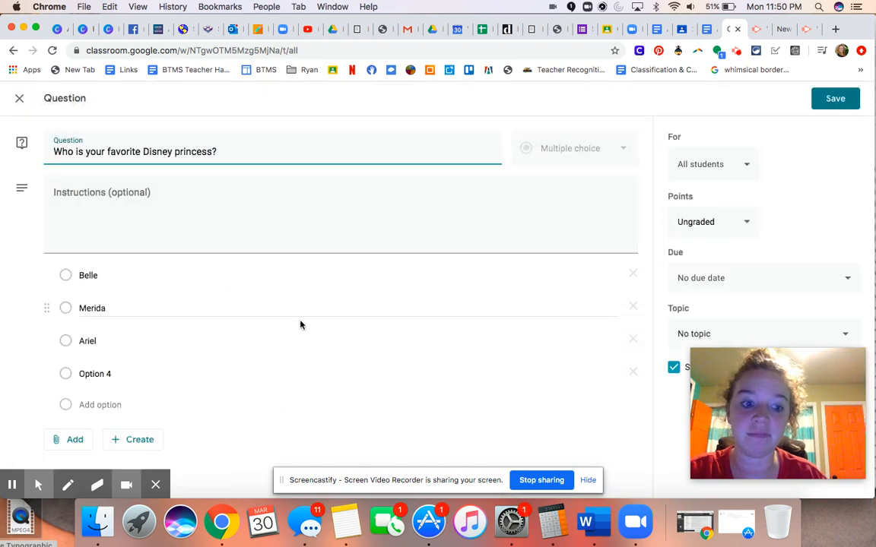
pyautogui.click(225, 369)
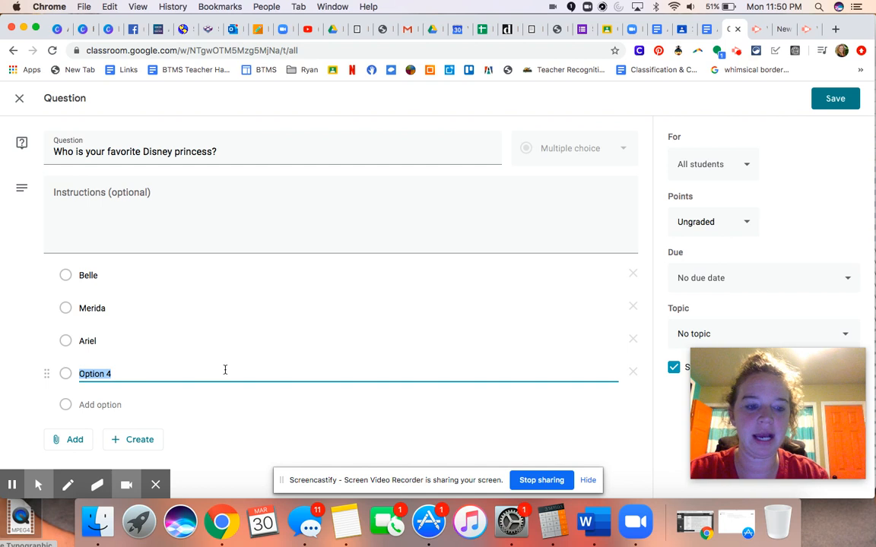
pyautogui.press('BackSpace')
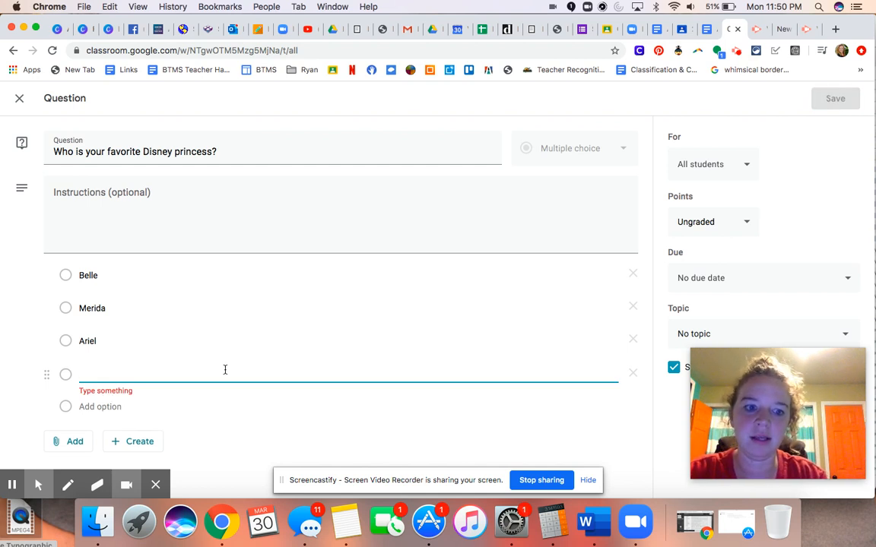
pyautogui.write('Mulan')
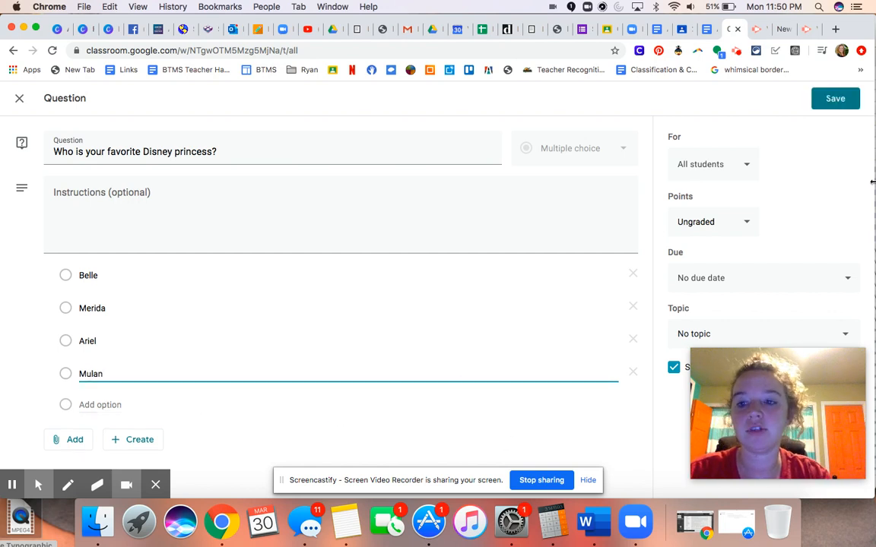
pyautogui.click(827, 102)
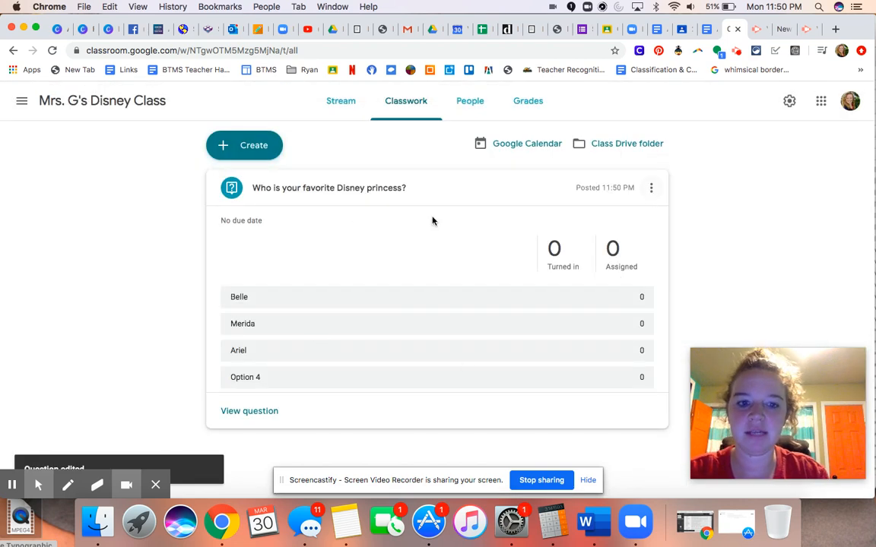
pyautogui.click(51, 50)
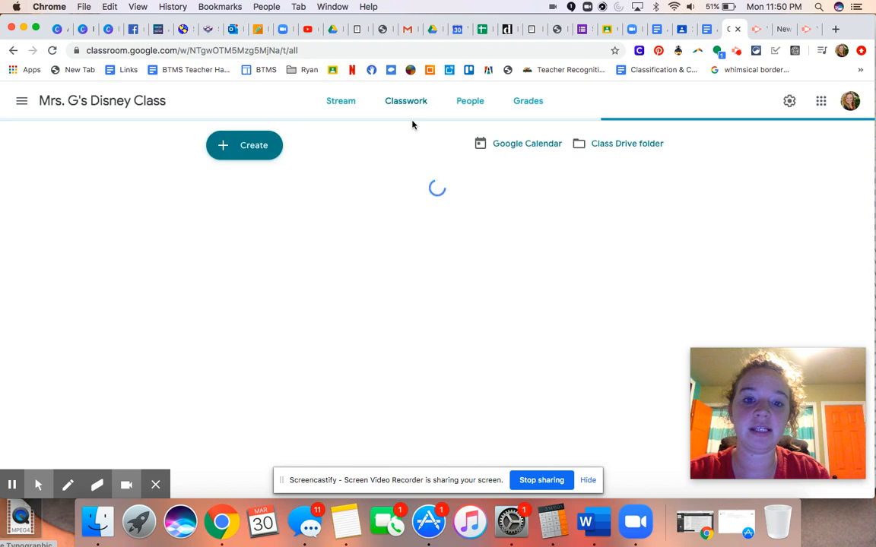
# - Create a quiz assignment titled "Disney Colors" and open its attached Blank Quiz form
pyautogui.click(258, 149)
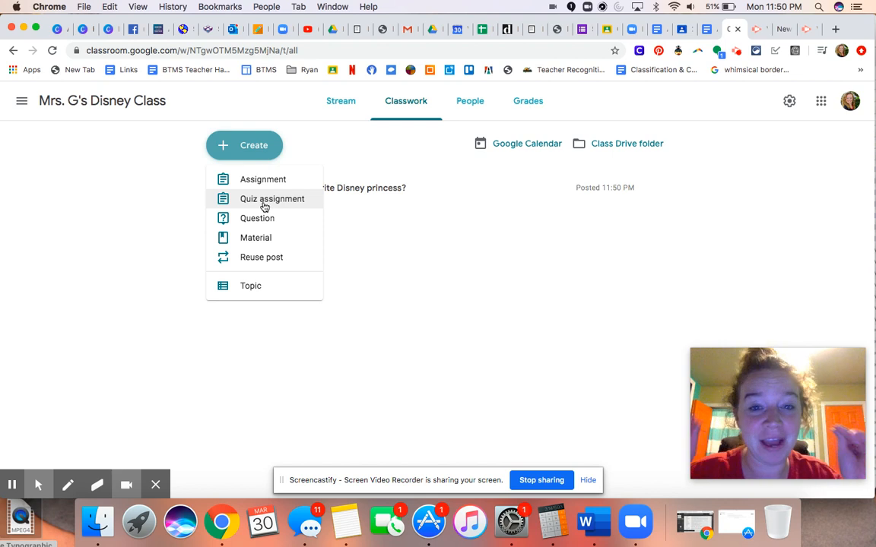
pyautogui.click(264, 202)
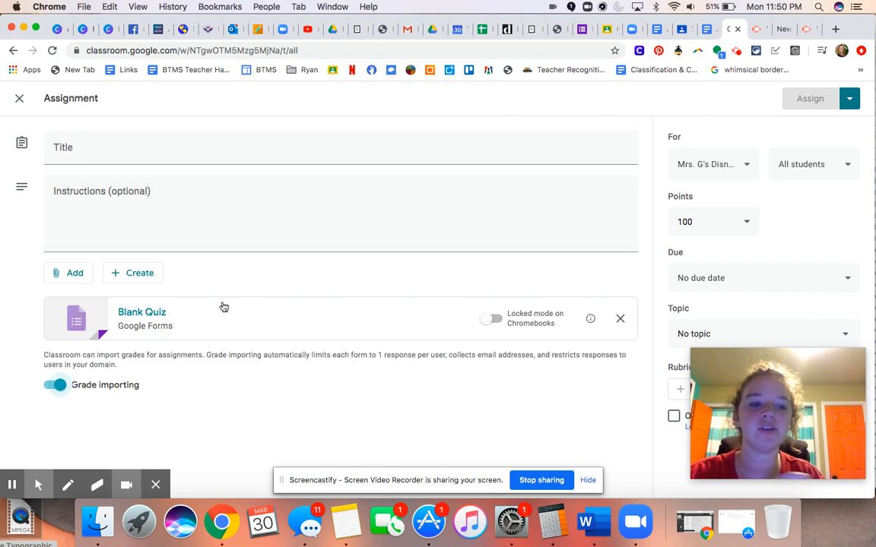
pyautogui.click(62, 151)
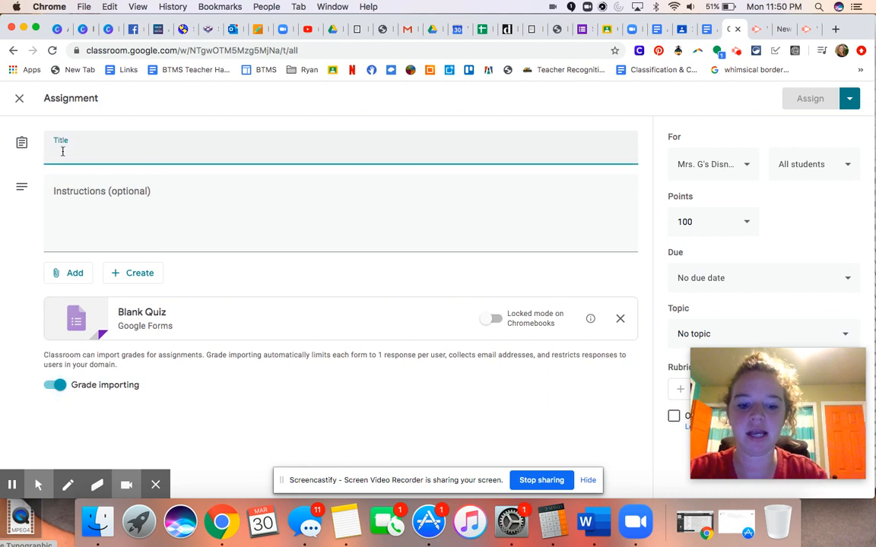
pyautogui.write('Disne')
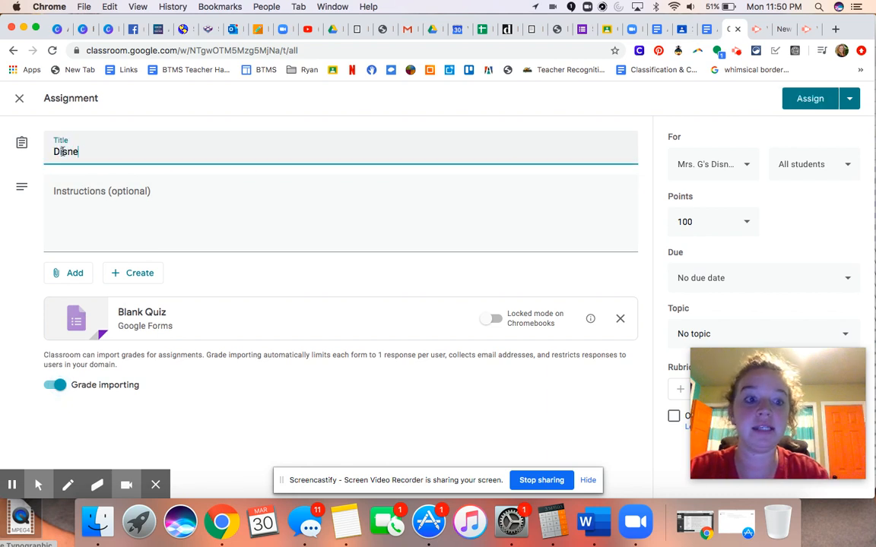
pyautogui.write('y Colors')
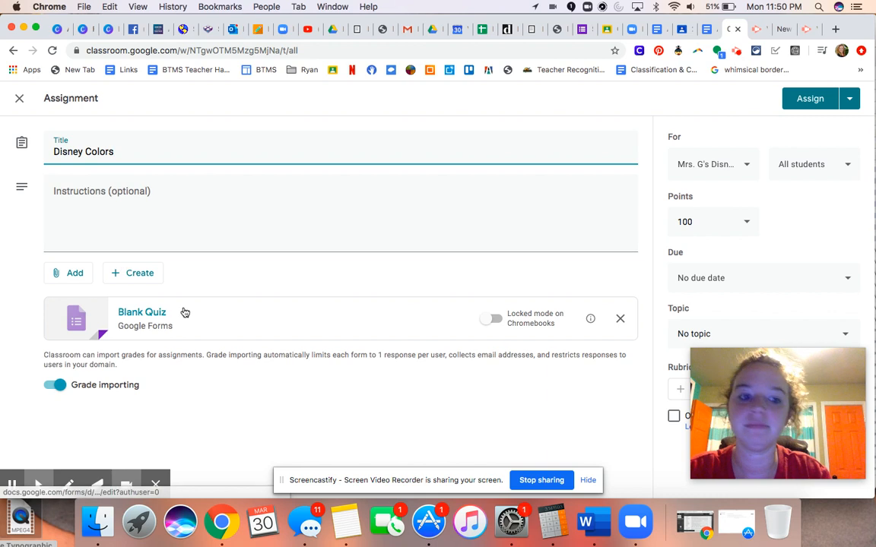
pyautogui.click(161, 317)
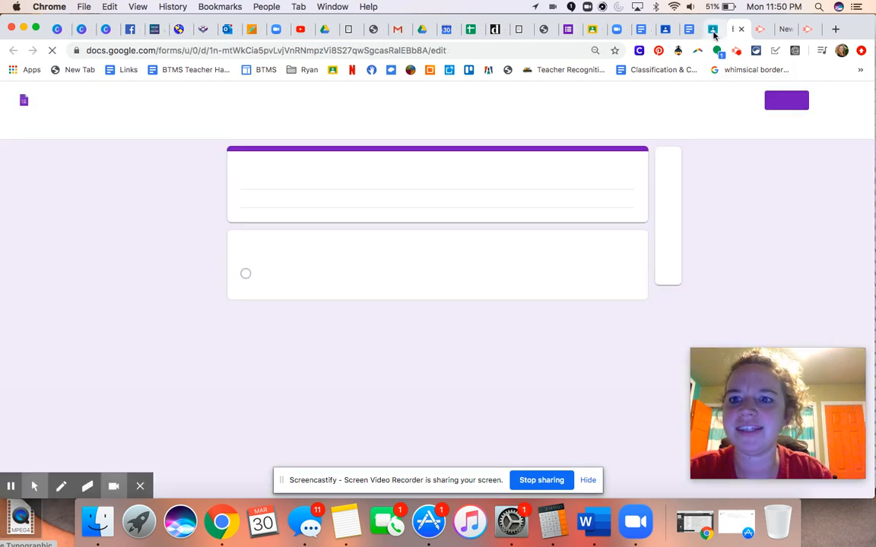
# - Return to the assignment, try locked mode on Chromebooks for the quiz, and turn it back off
pyautogui.click(713, 30)
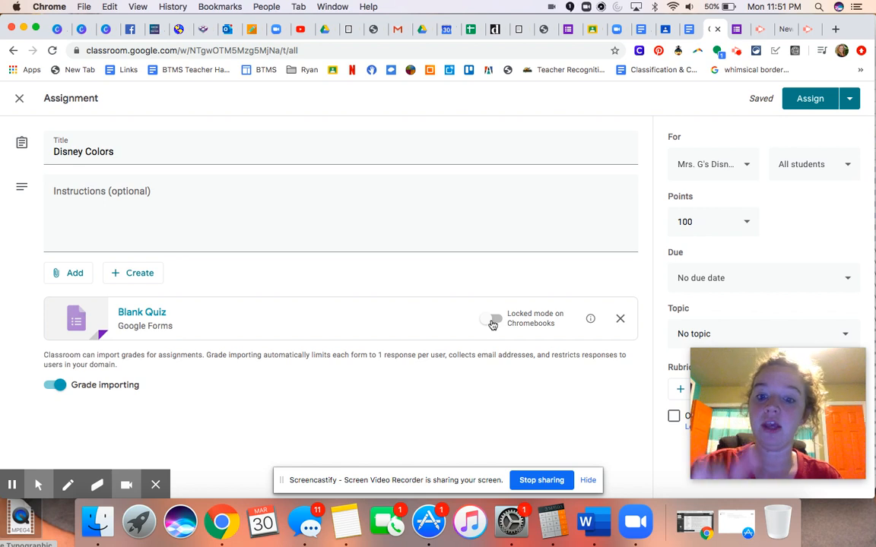
pyautogui.click(492, 322)
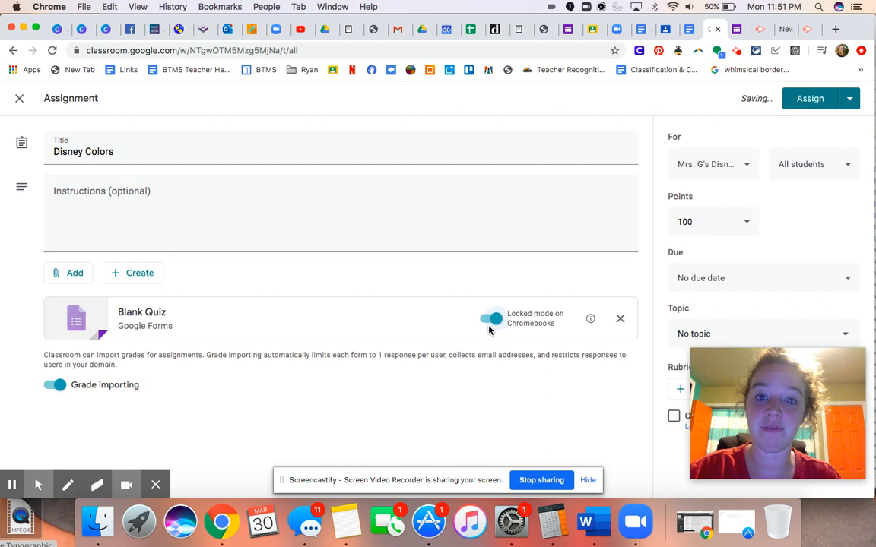
pyautogui.click(488, 327)
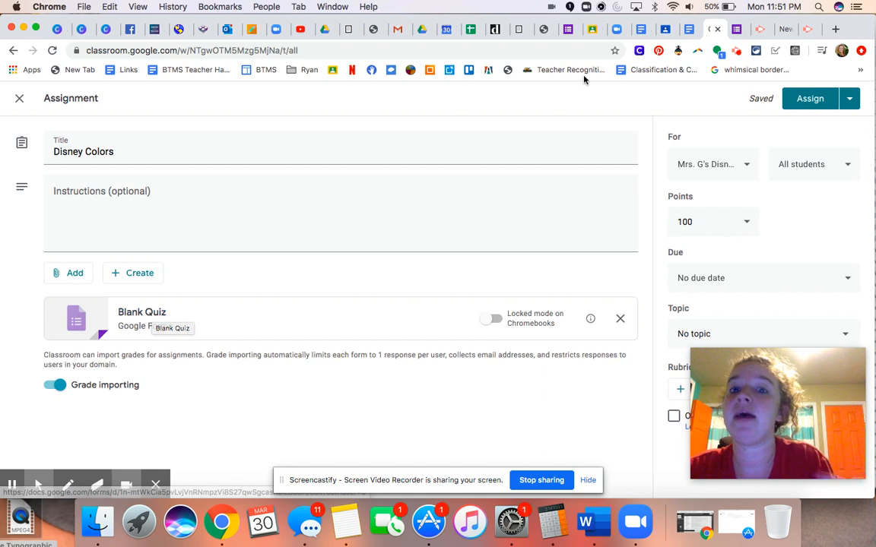
# - Return to the Blank Quiz form, browse the existing forms available for question import, and close the selection without importing
pyautogui.click(736, 32)
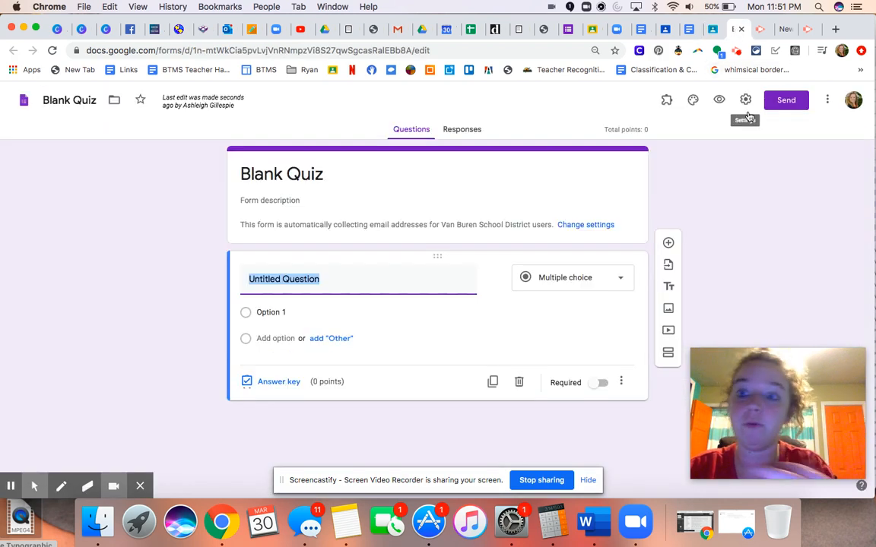
pyautogui.click(668, 265)
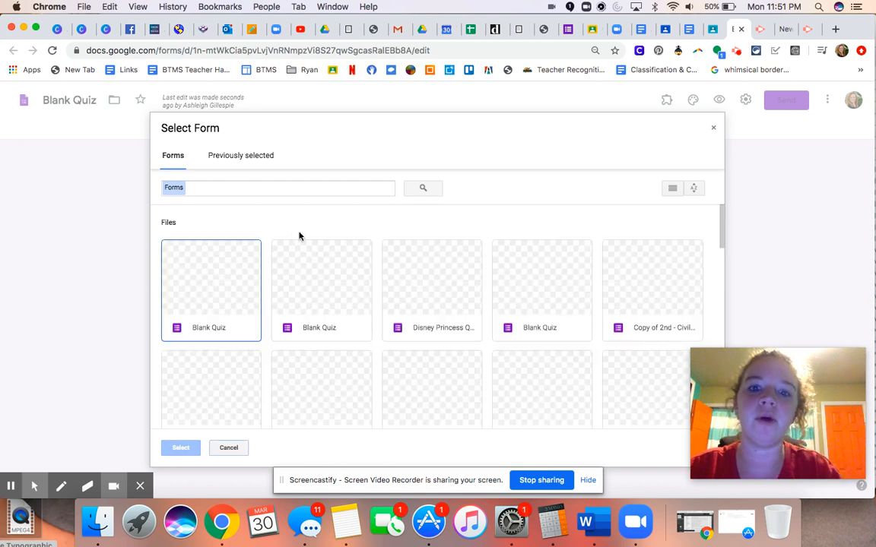
pyautogui.scroll(-3, 316, 351)
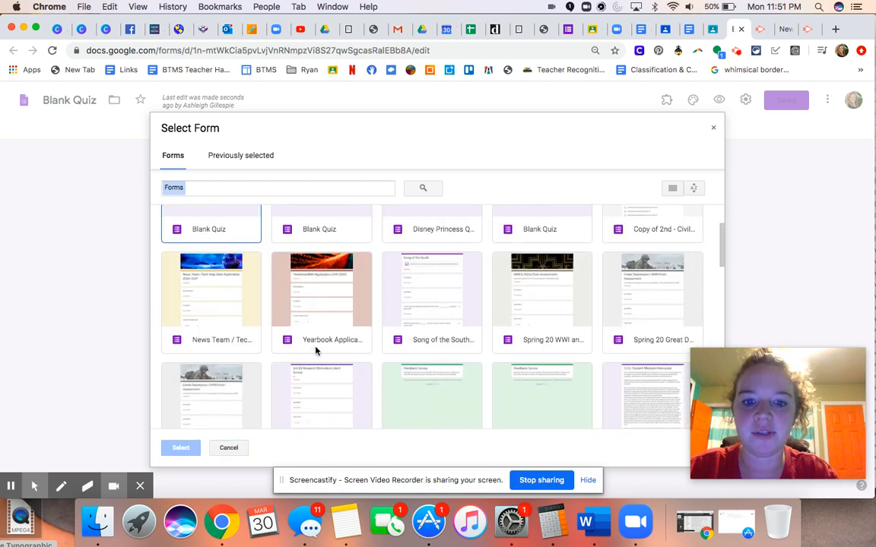
pyautogui.click(713, 129)
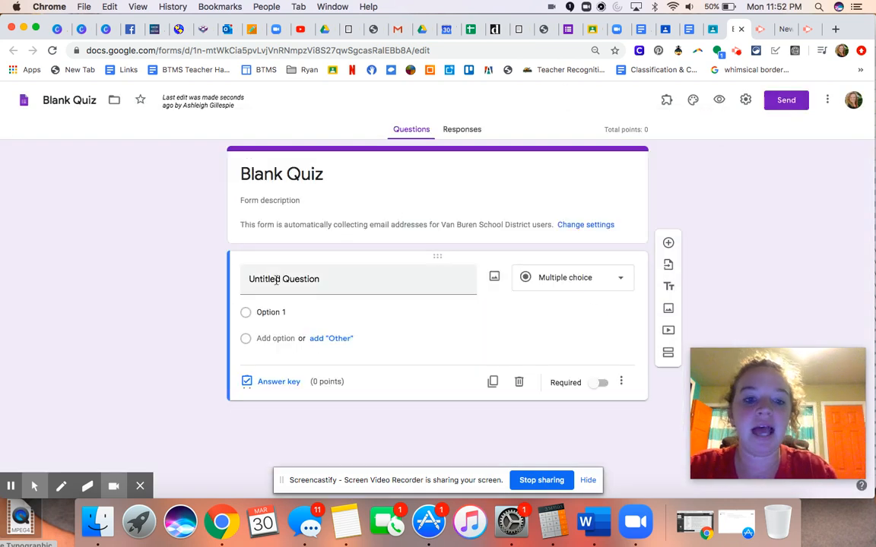
# - Title the quiz's untitled question "First Name" and add a second question titled "Last Name"
pyautogui.tripleClick(312, 279)
pyautogui.write('Name')
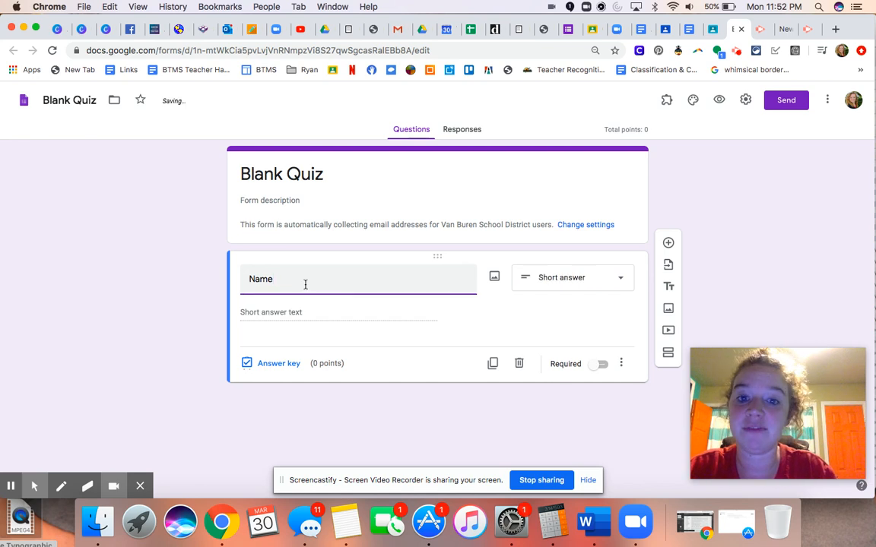
pyautogui.click(248, 279)
pyautogui.write('First')
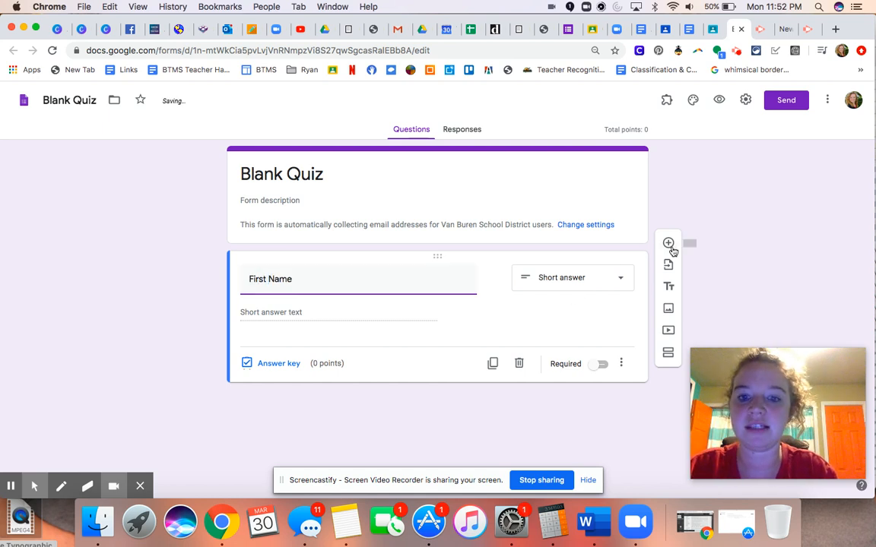
pyautogui.doubleClick(257, 279)
pyautogui.press('BackSpace')
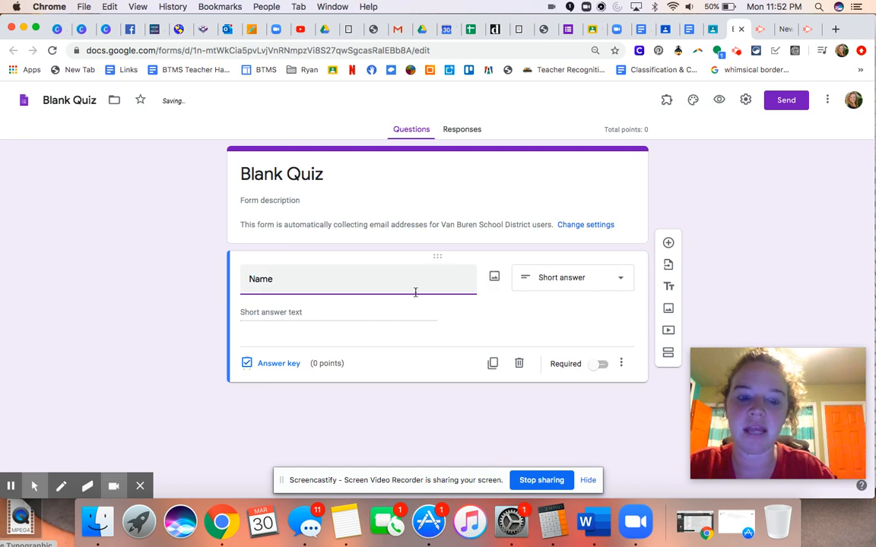
pyautogui.write('First')
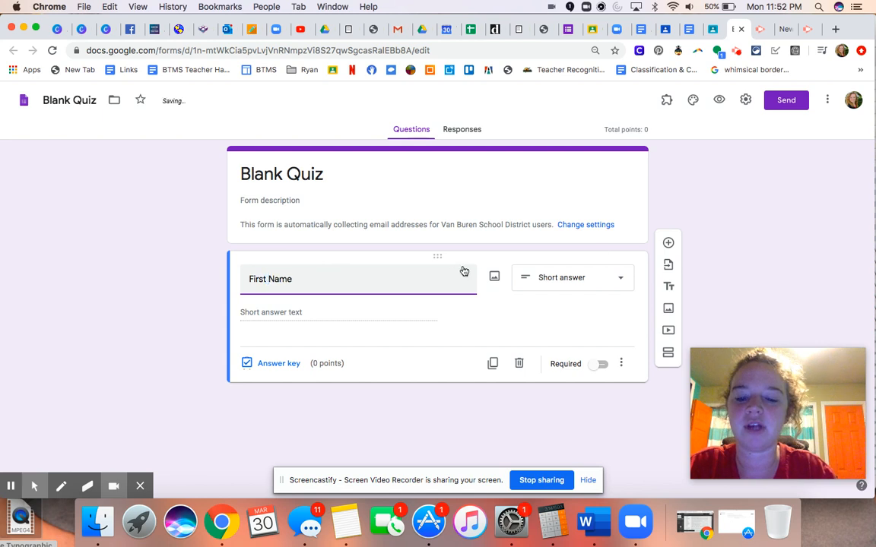
pyautogui.click(669, 244)
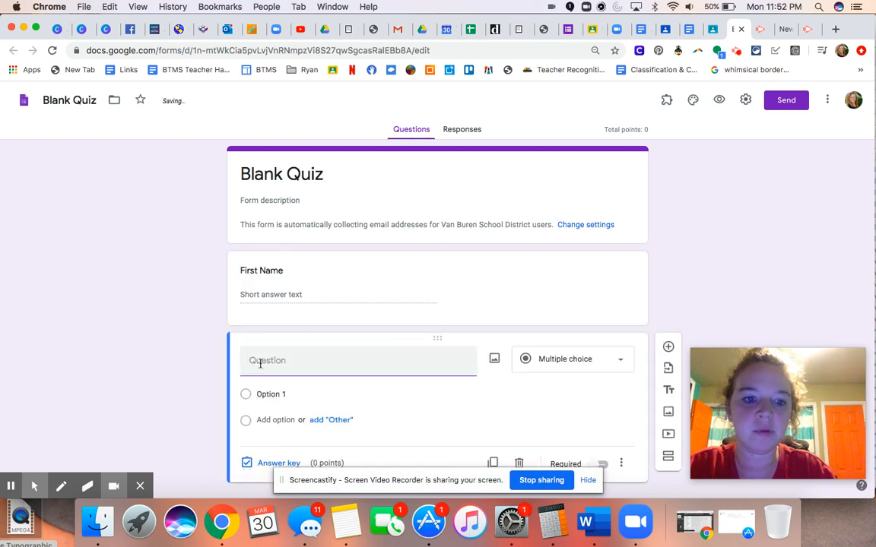
pyautogui.write('Last Name')
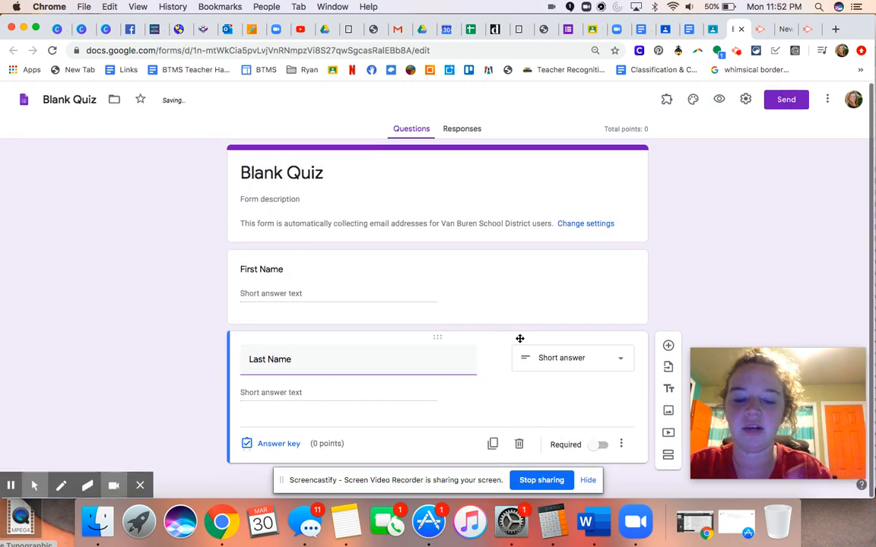
# - Make both the "First Name" and "Last Name" questions required
pyautogui.click(523, 302)
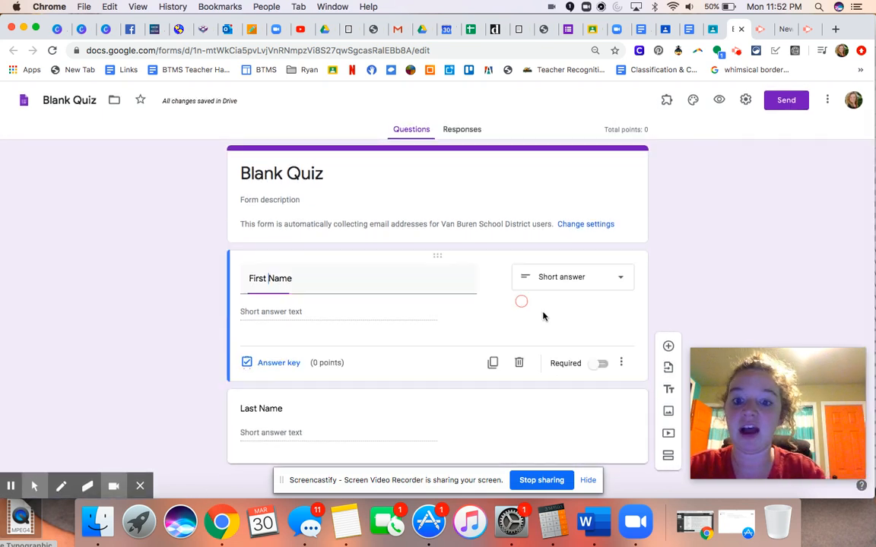
pyautogui.click(594, 364)
pyautogui.click(571, 414)
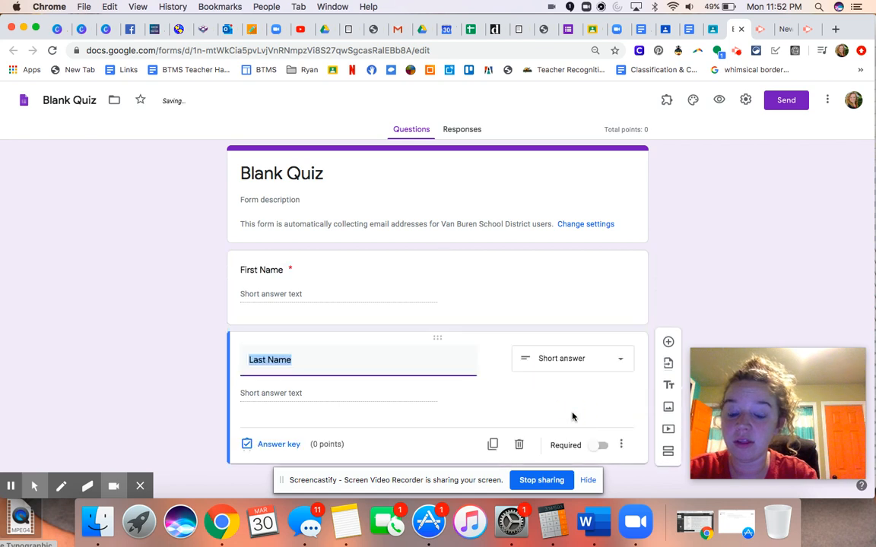
pyautogui.click(603, 446)
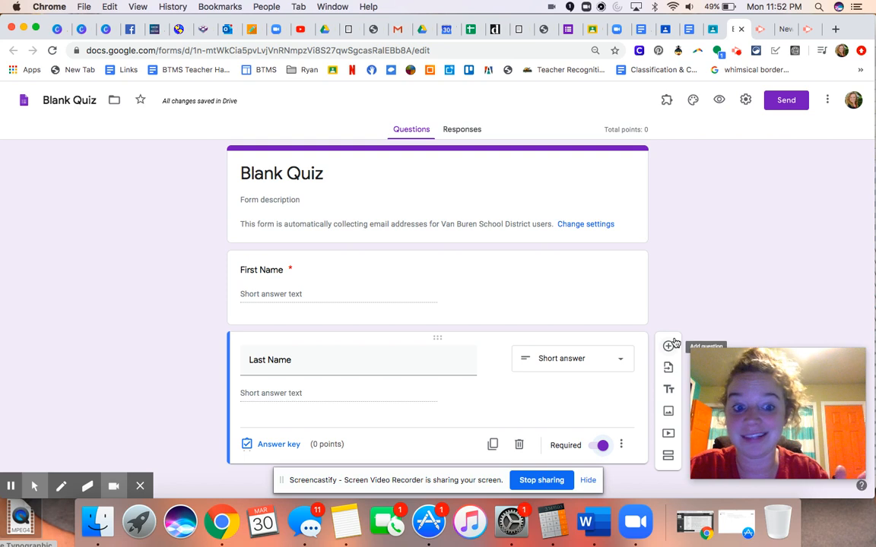
# - Add a multiple-choice question titled "Who is wearing a YELLOW dress?" below the "Last Name" question
pyautogui.click(667, 346)
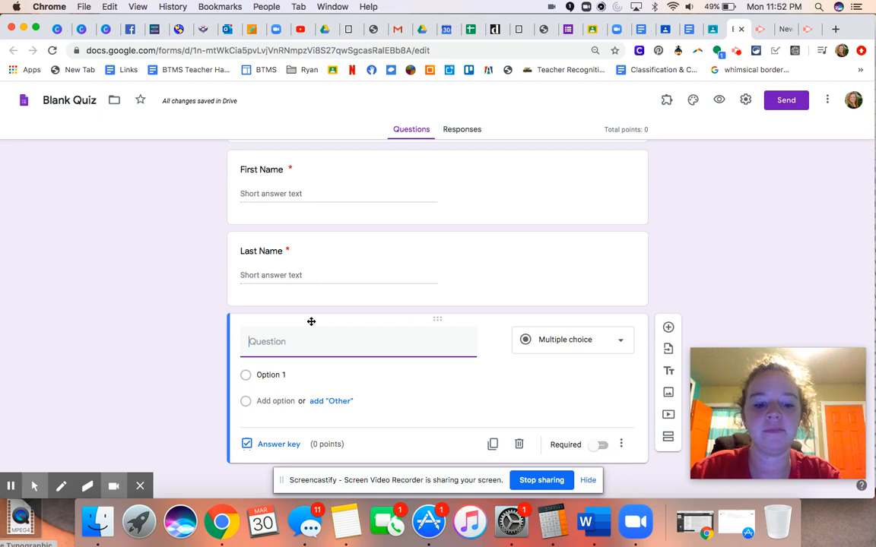
pyautogui.write('Who is wearing')
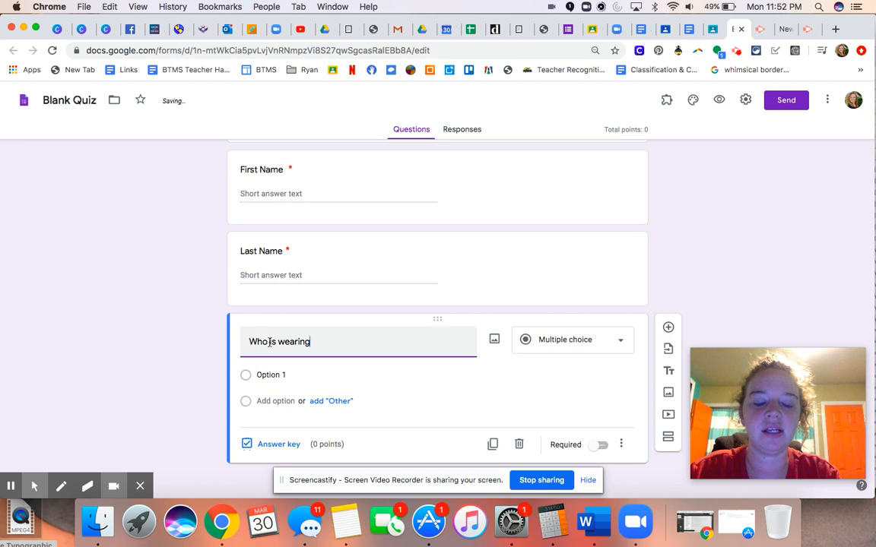
pyautogui.write('a')
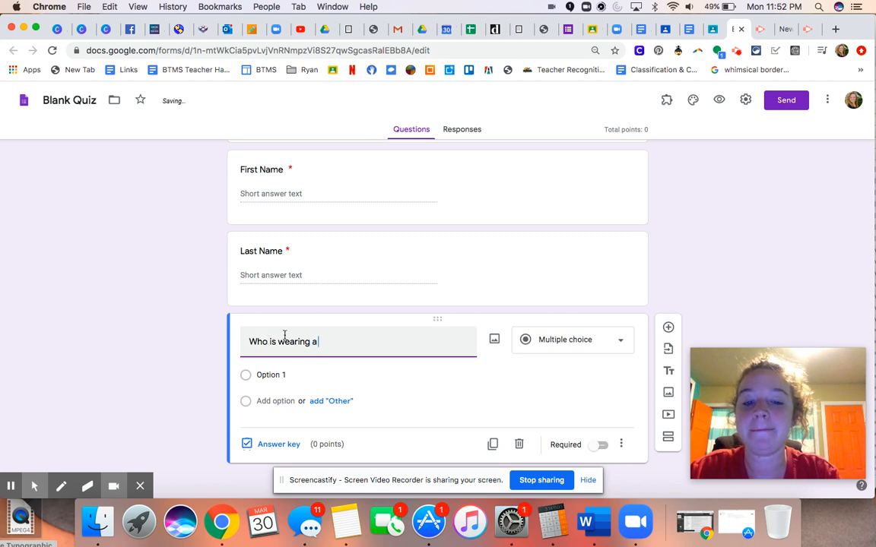
pyautogui.write(' YELLOW dress?')
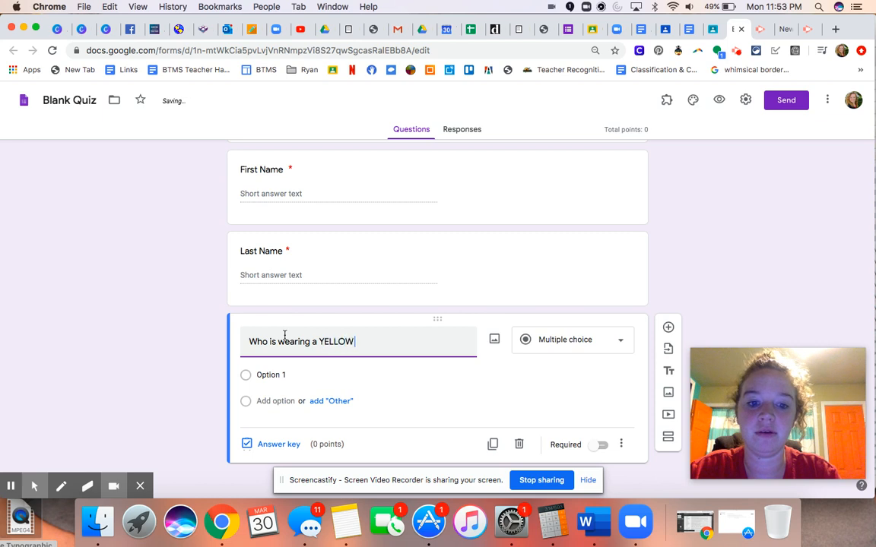
# - Enter "Belle" and "Ariel" as text answer options for the yellow dress question
pyautogui.click(264, 374)
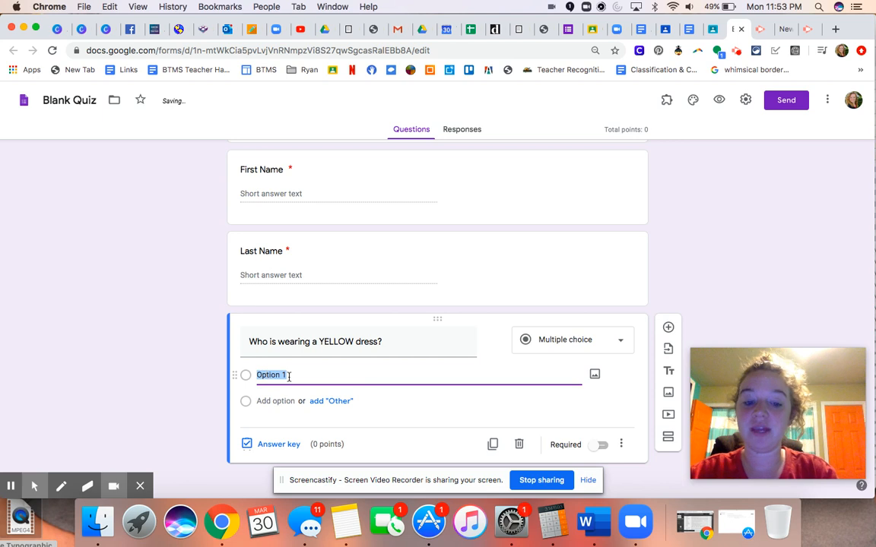
pyautogui.write('Bell')
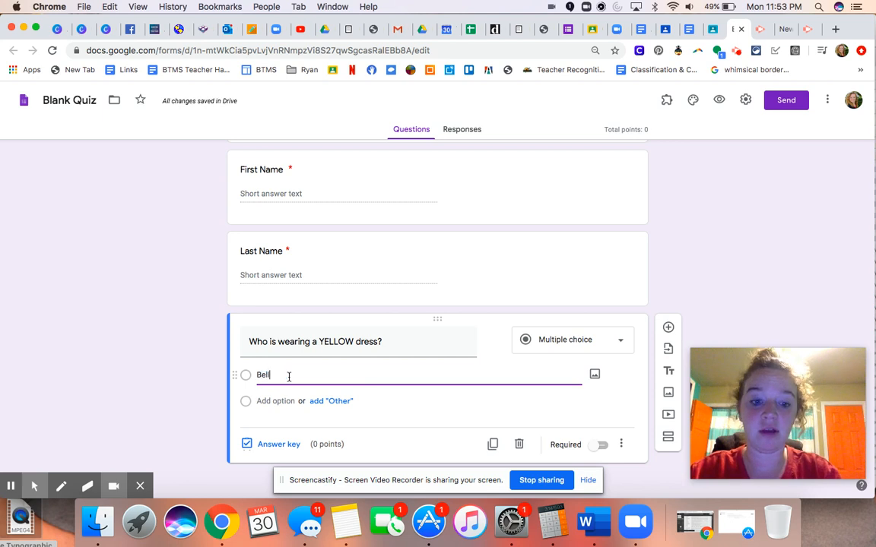
pyautogui.write('e')
pyautogui.click(282, 402)
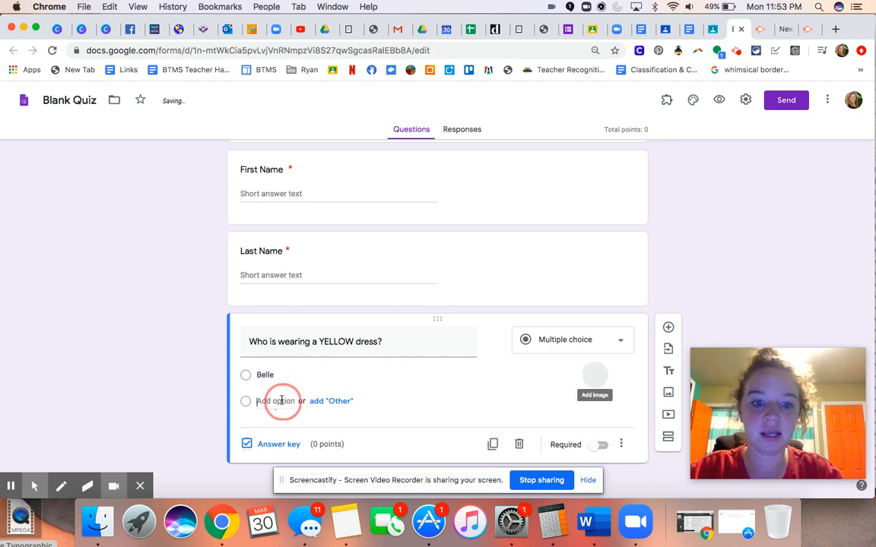
pyautogui.write('Ariel')
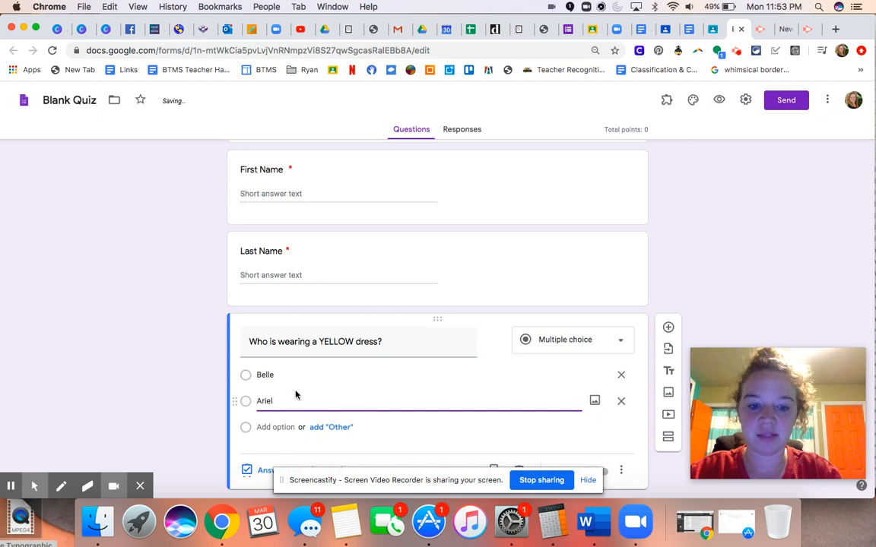
# - Clear the "Ariel" and "Belle" answers from the yellow dress question, keeping one default option
pyautogui.moveTo(285, 399); pyautogui.dragTo(245, 400)
pyautogui.press('BackSpace')
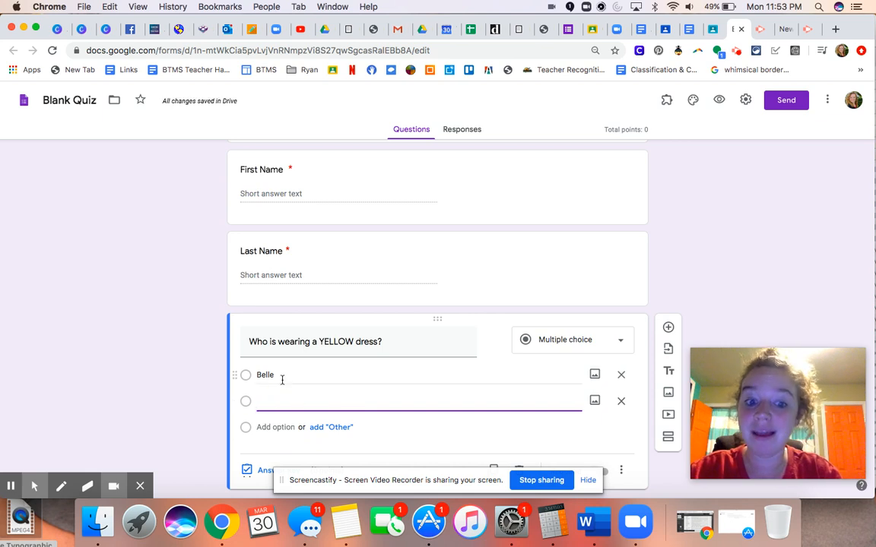
pyautogui.doubleClick(268, 375)
pyautogui.press('BackSpace')
pyautogui.press('BackSpace')
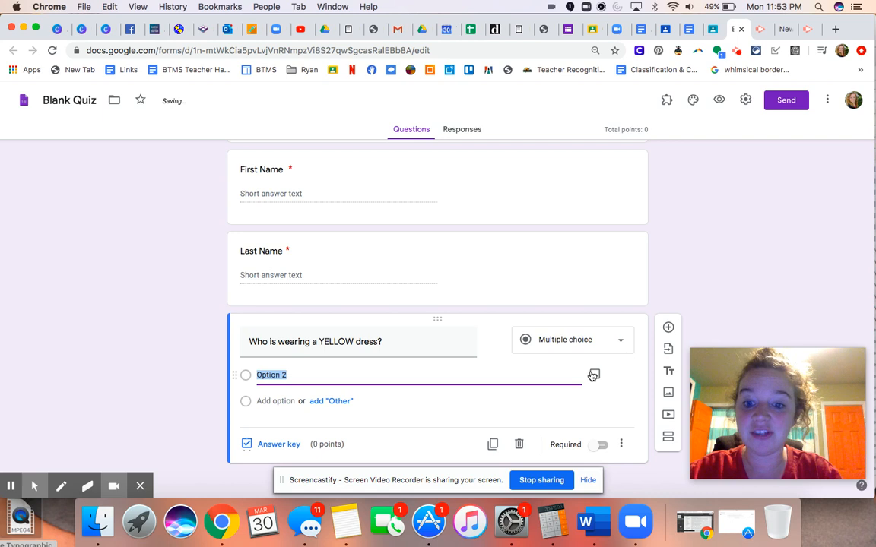
# - Insert the first Google image result for "belle disney" into the remaining option and label that option "Belle"
pyautogui.click(593, 375)
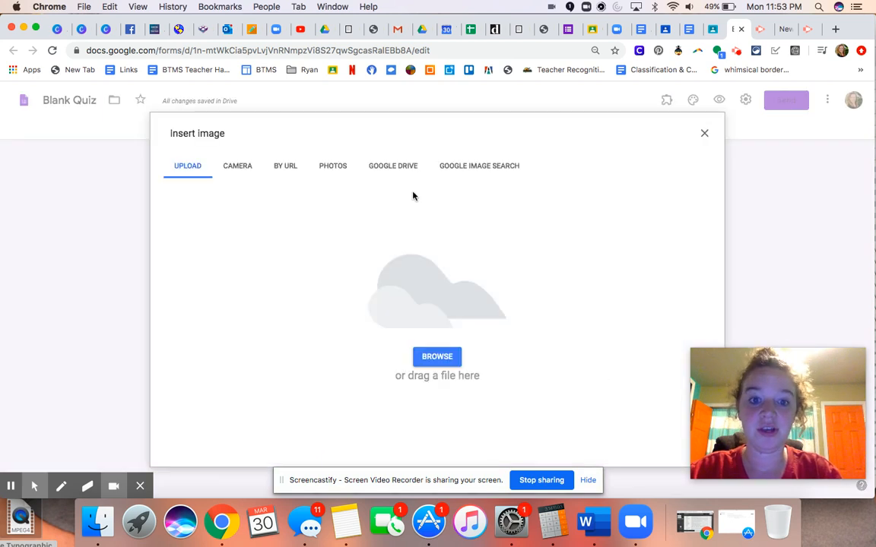
pyautogui.click(459, 167)
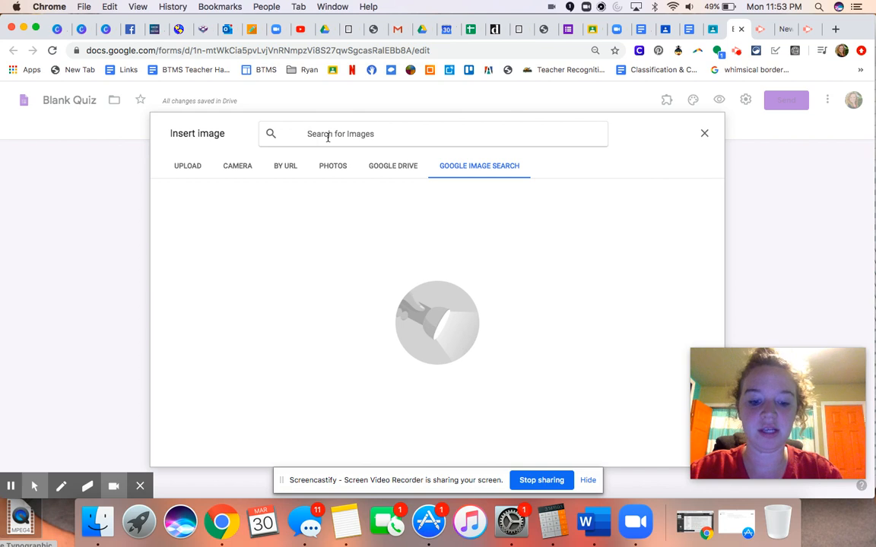
pyautogui.write('belle')
pyautogui.click(307, 163)
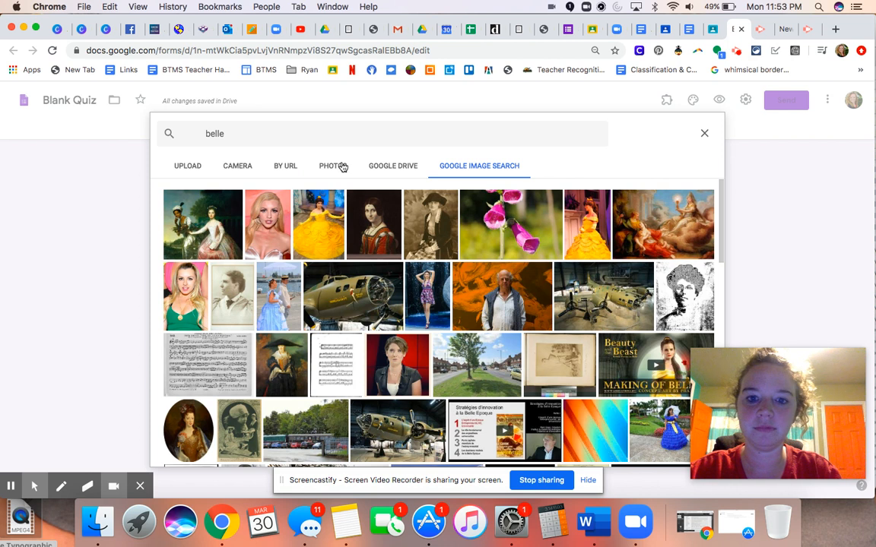
pyautogui.click(278, 125)
pyautogui.write('disney')
pyautogui.press('Return')
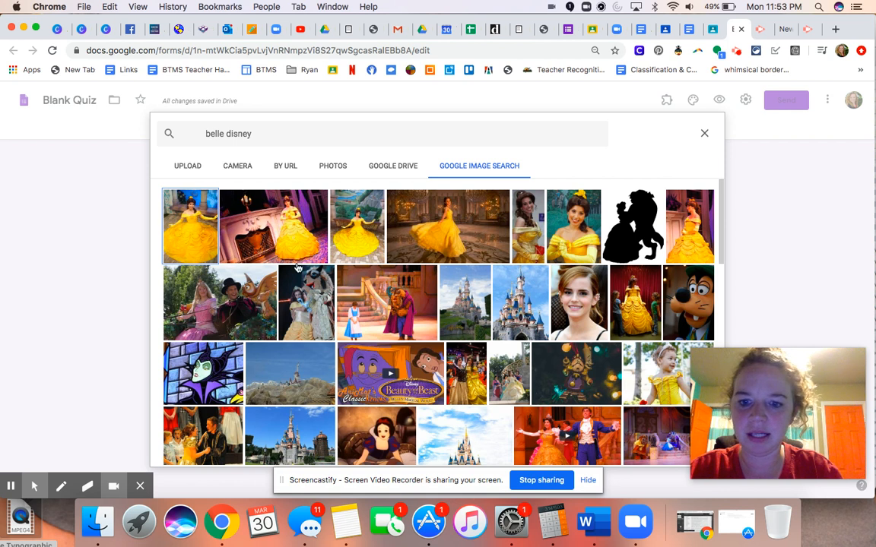
pyautogui.click(192, 228)
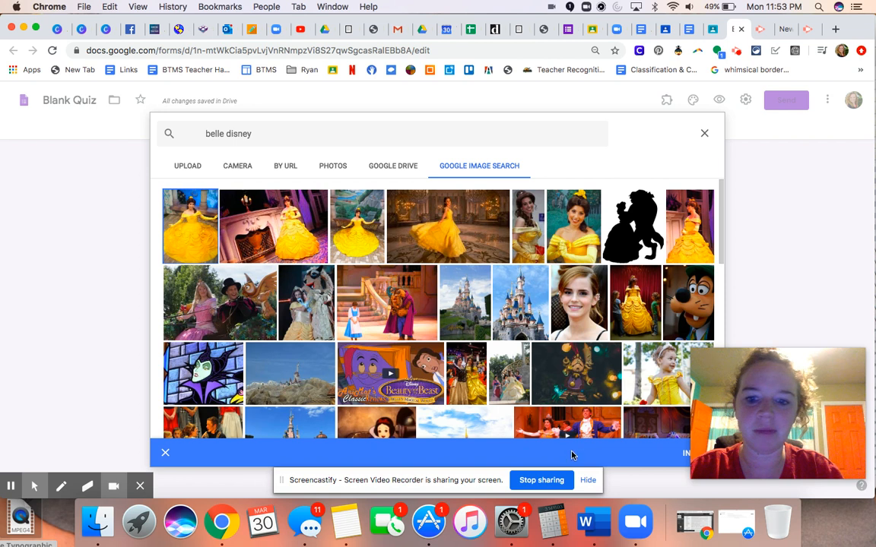
pyautogui.click(684, 456)
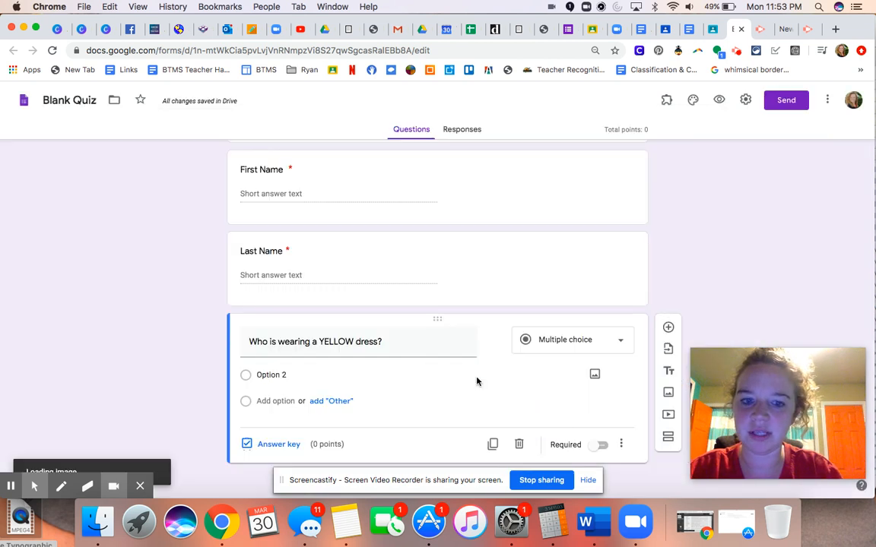
pyautogui.click(325, 373)
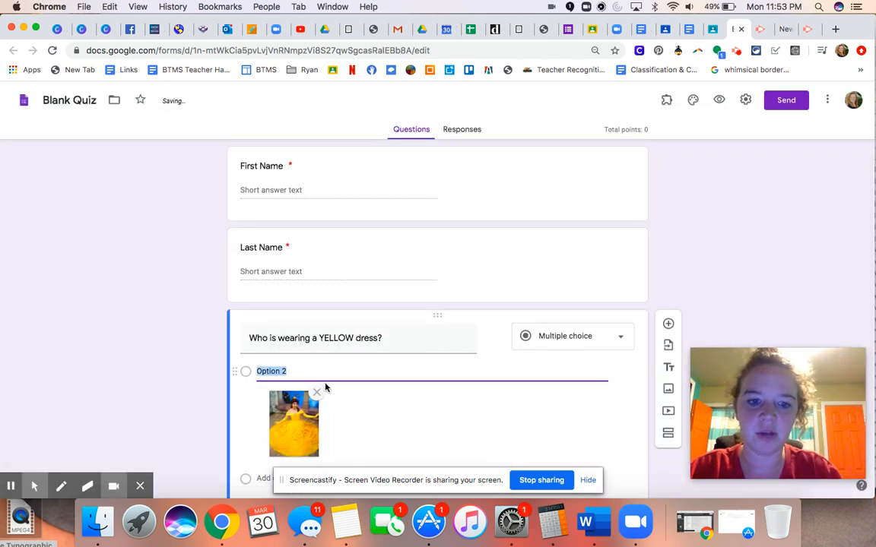
pyautogui.press('BackSpace')
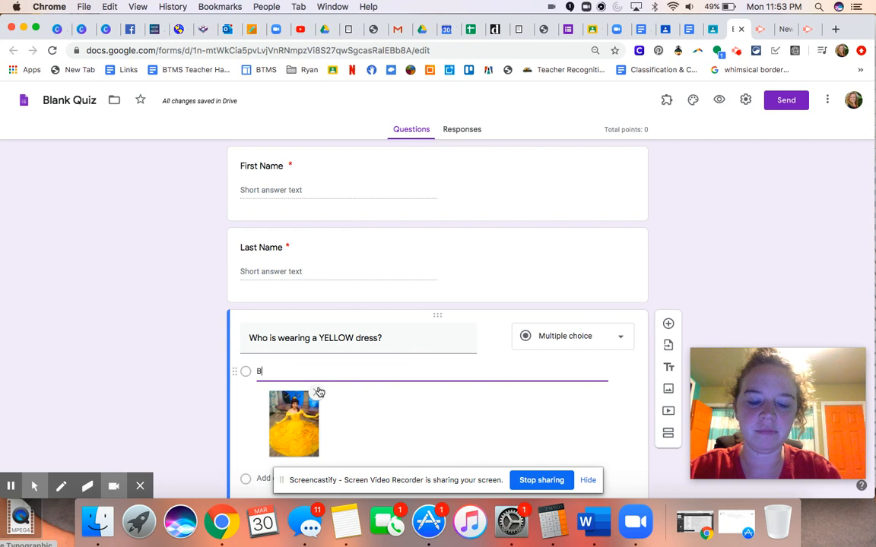
# - Add a second answer option and search Google images for "Merida Disney" to illustrate it
pyautogui.scroll(-2, 308, 346)
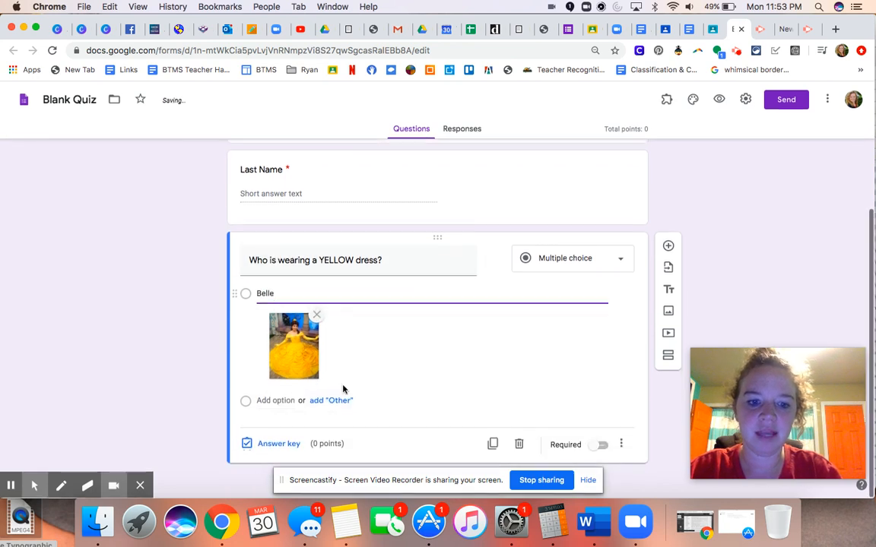
pyautogui.click(270, 401)
pyautogui.click(593, 401)
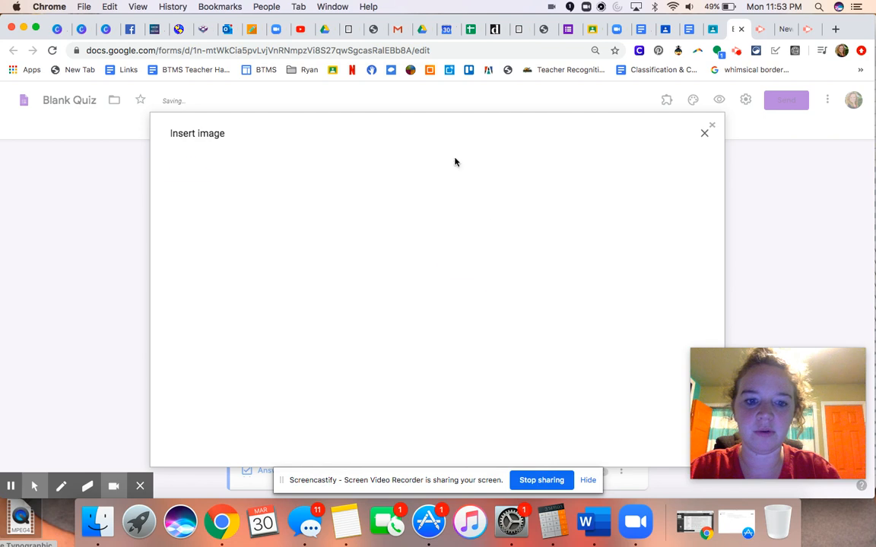
pyautogui.click(470, 168)
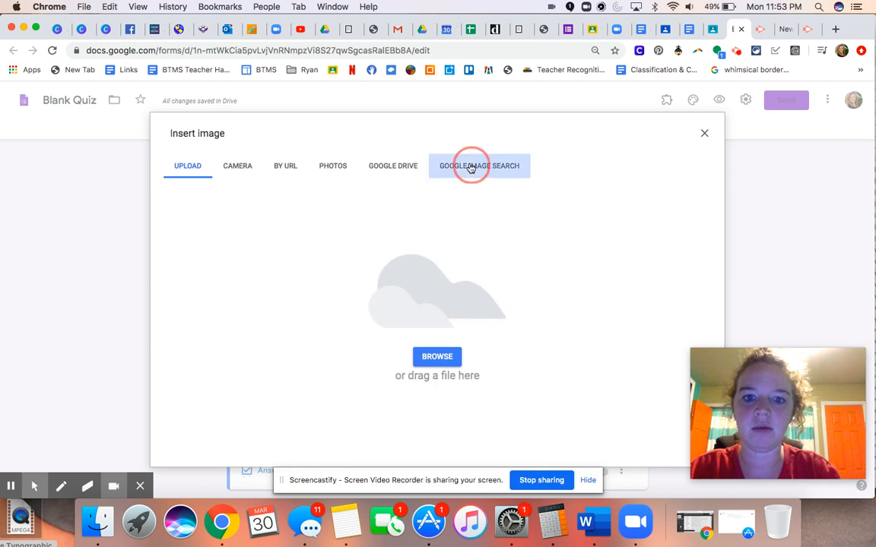
pyautogui.write('Auru')
pyautogui.press('BackSpace')
pyautogui.press('BackSpace')
pyautogui.press('BackSpace')
pyautogui.press('BackSpace')
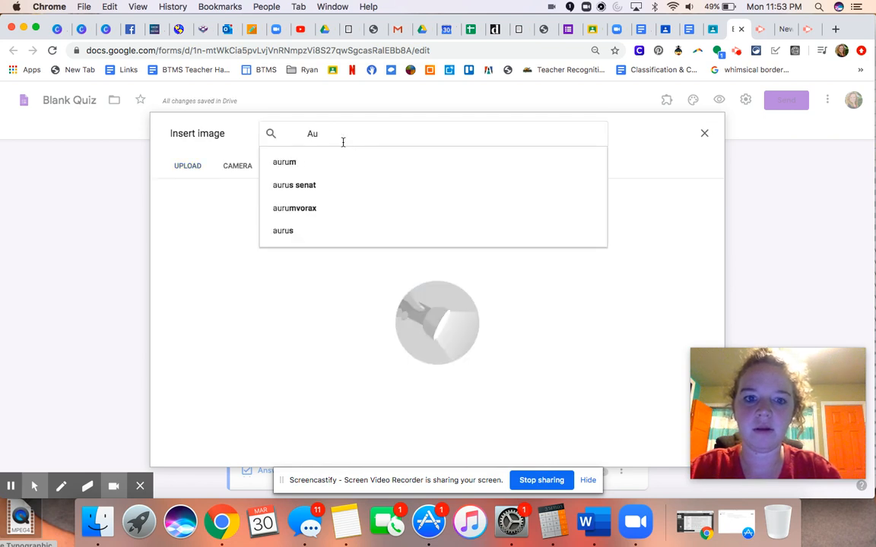
pyautogui.write('Merida')
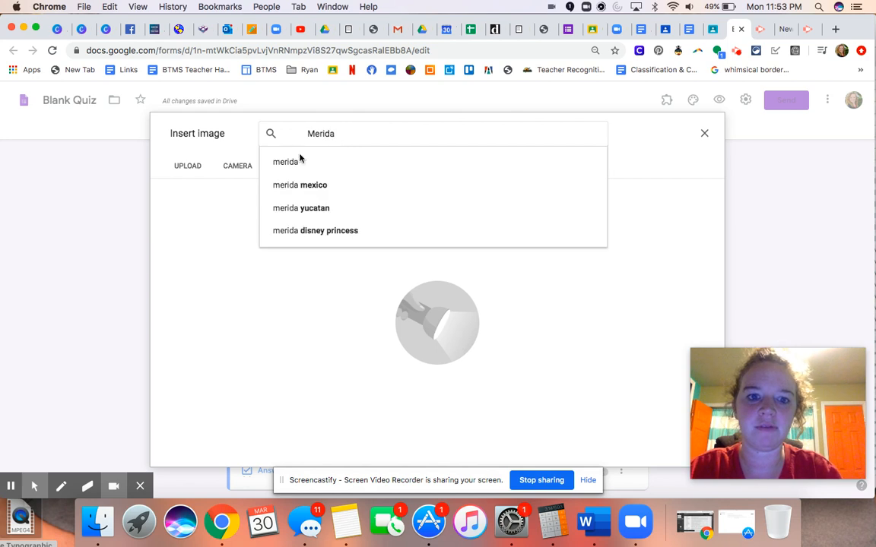
pyautogui.write(' Disney')
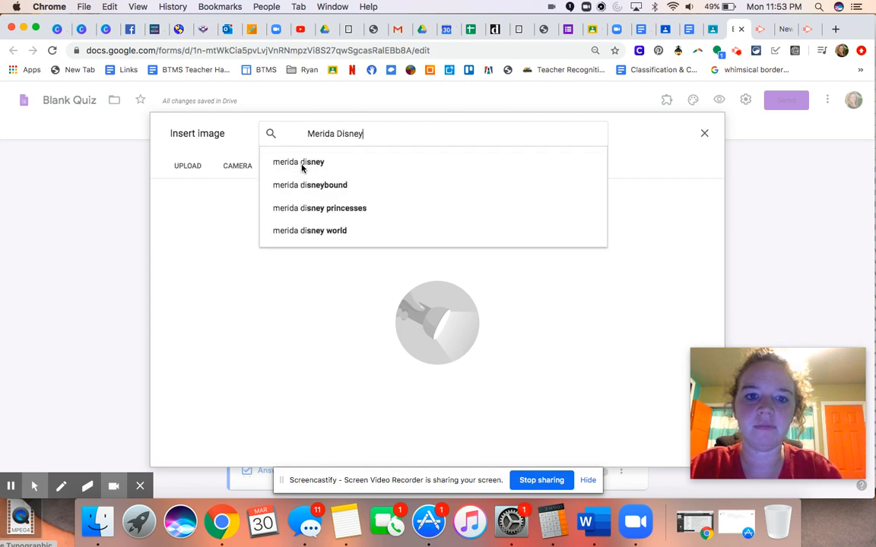
pyautogui.press('Return')
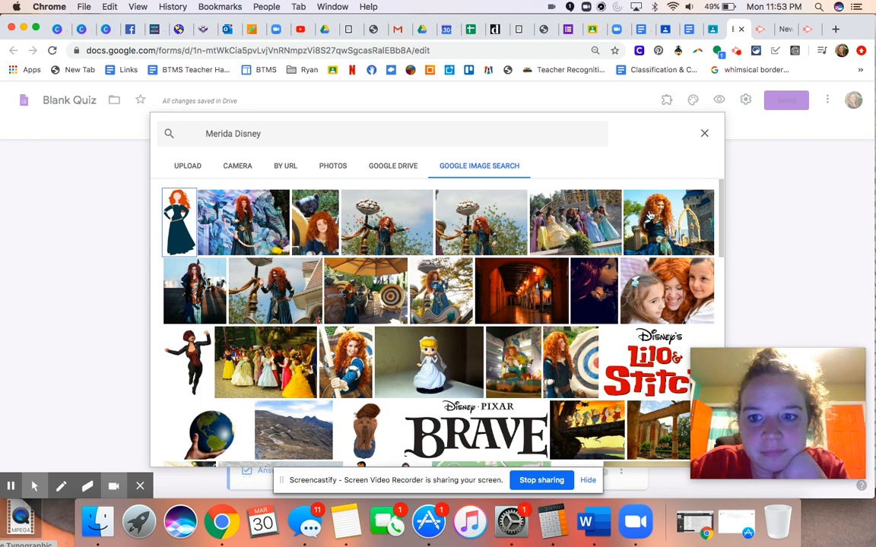
# - Insert the image of Merida with a bow against blue rocks and label the second option "Merida"
pyautogui.click(247, 230)
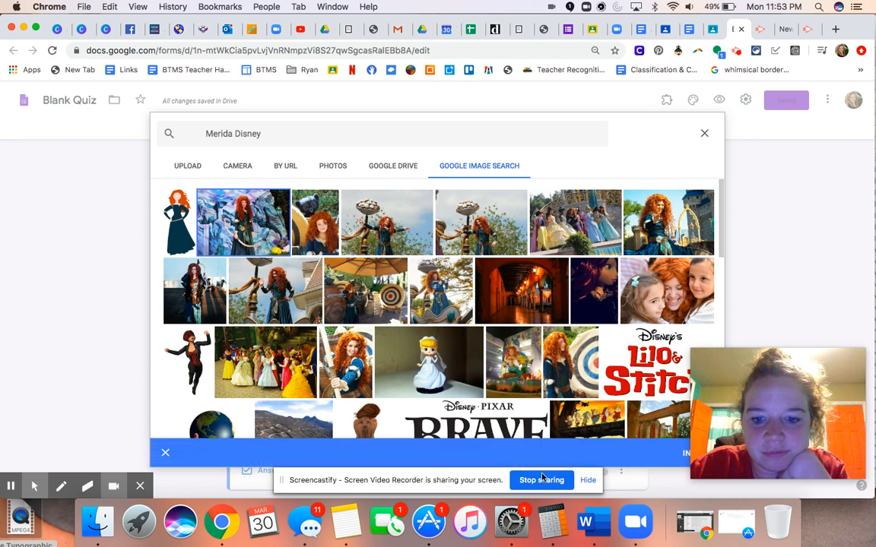
pyautogui.click(686, 455)
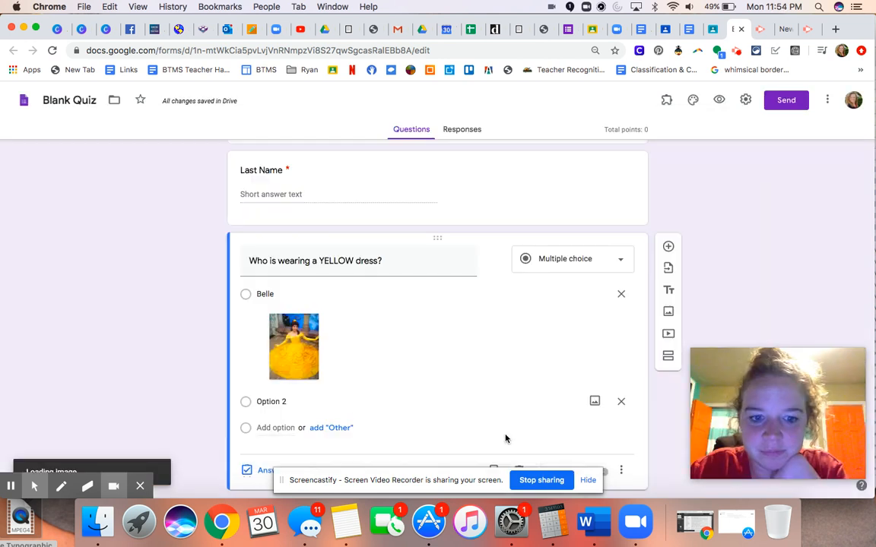
pyautogui.write('Merida')
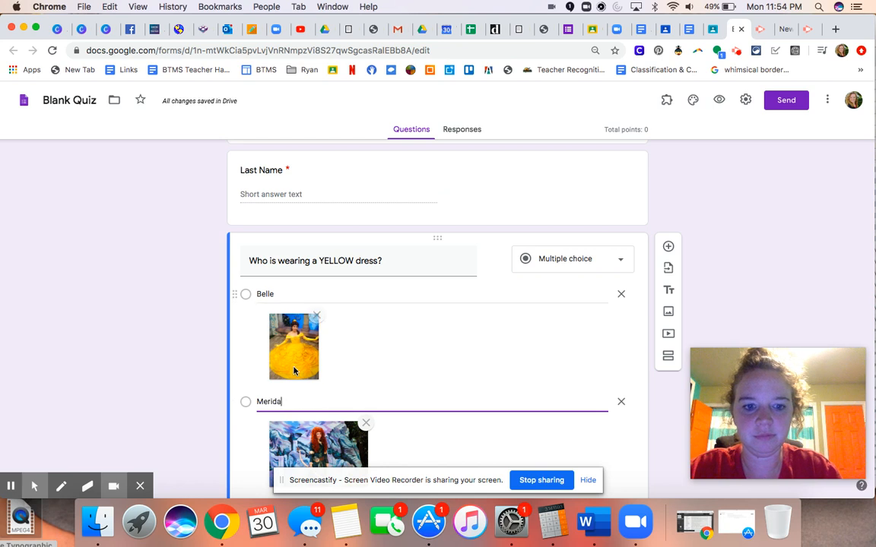
# - Make the yellow dress question required and set its answer key value to 1 point
pyautogui.scroll(-2, 294, 370)
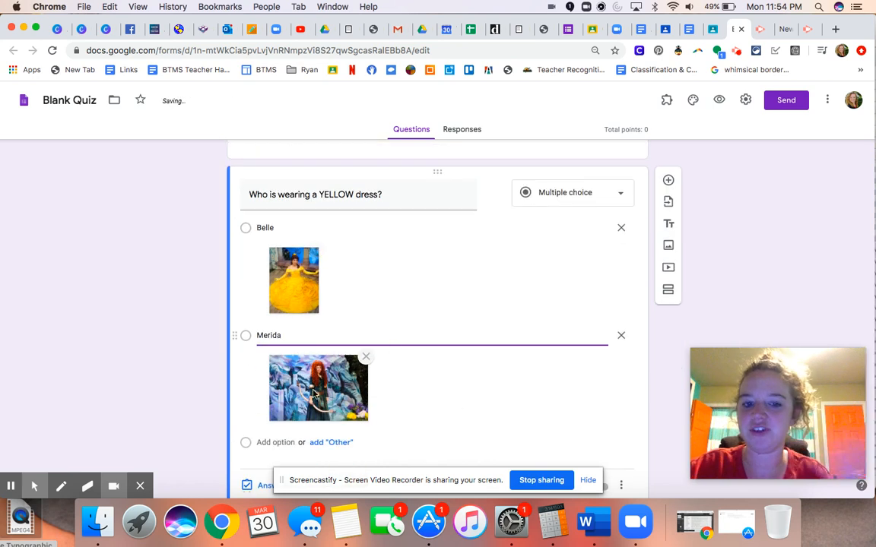
pyautogui.scroll(-1, 504, 421)
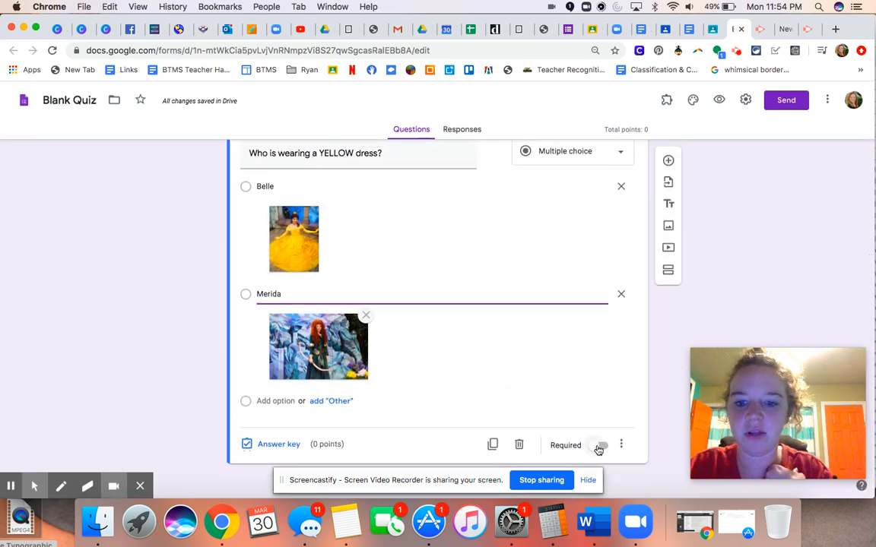
pyautogui.click(597, 449)
pyautogui.click(259, 443)
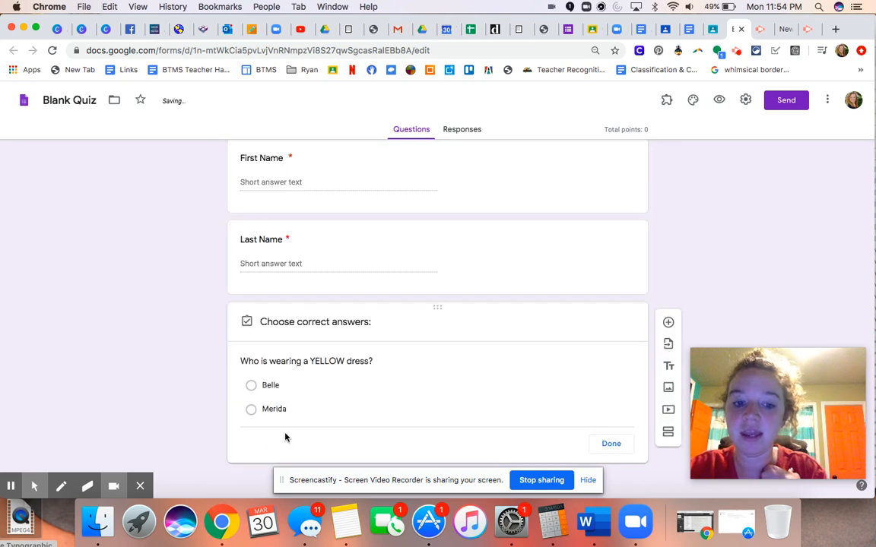
pyautogui.scroll(-1, 523, 243)
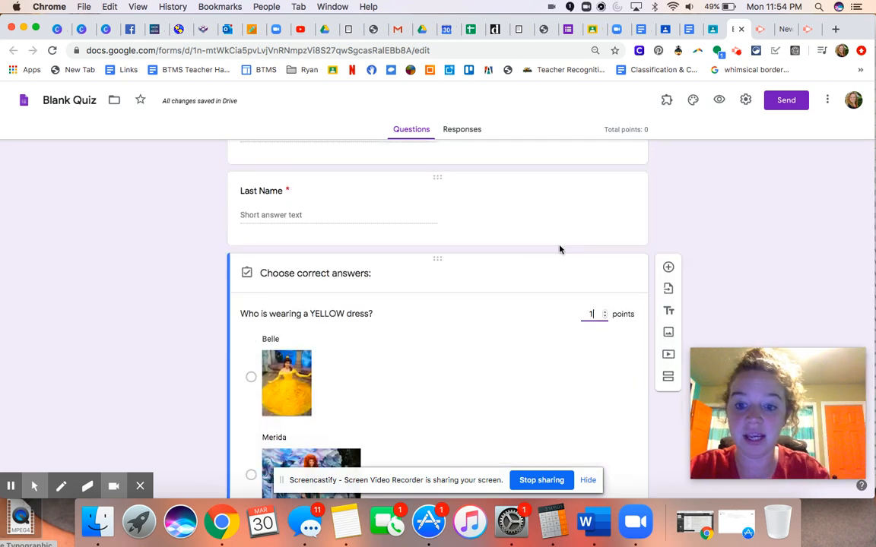
pyautogui.write('1')
pyautogui.scroll(-3, 617, 292)
pyautogui.scroll(2, 616, 289)
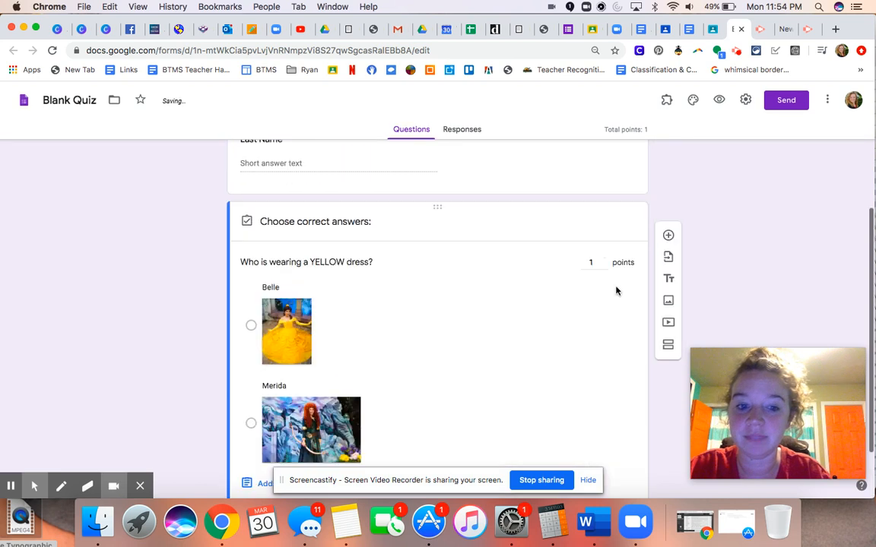
# - Add a Checkboxes question below the yellow dress question with the text "Where are Disney Parks located?"
pyautogui.scroll(-1, 654, 228)
pyautogui.click(667, 193)
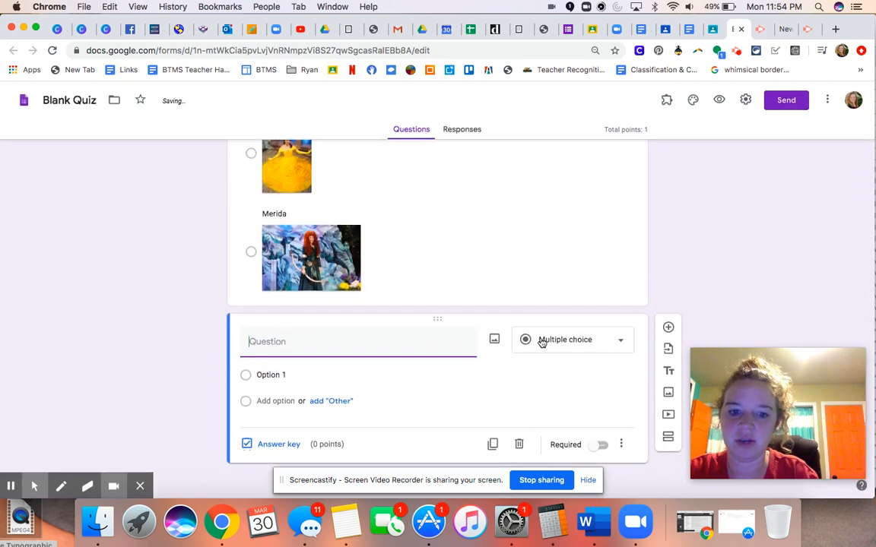
pyautogui.click(538, 343)
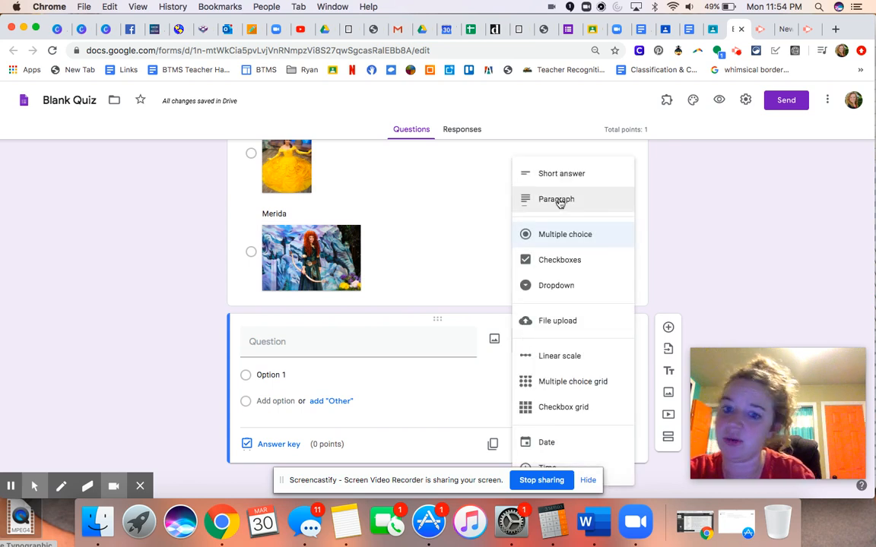
pyautogui.click(555, 260)
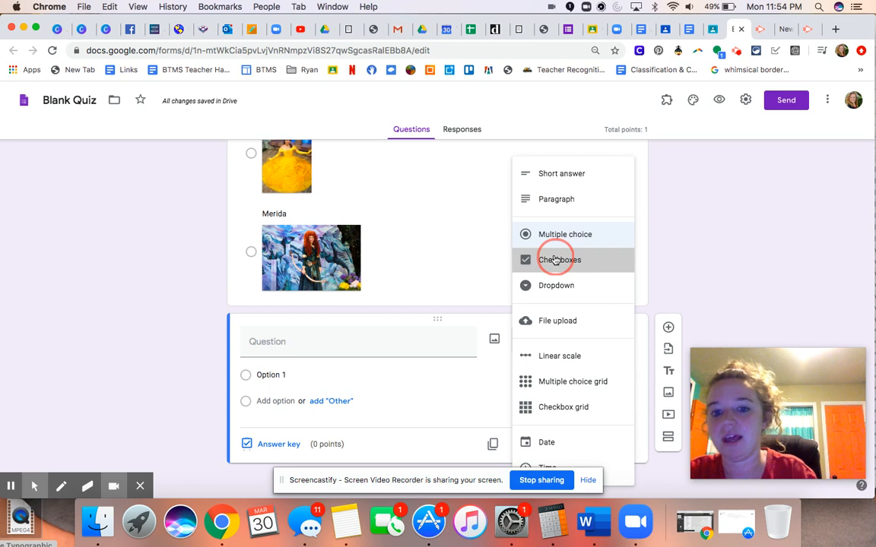
pyautogui.click(305, 346)
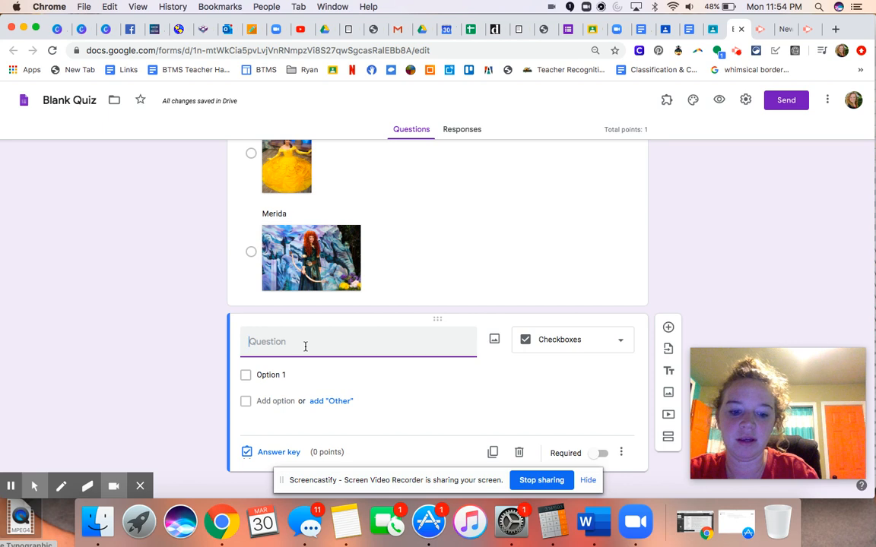
pyautogui.write('Wh')
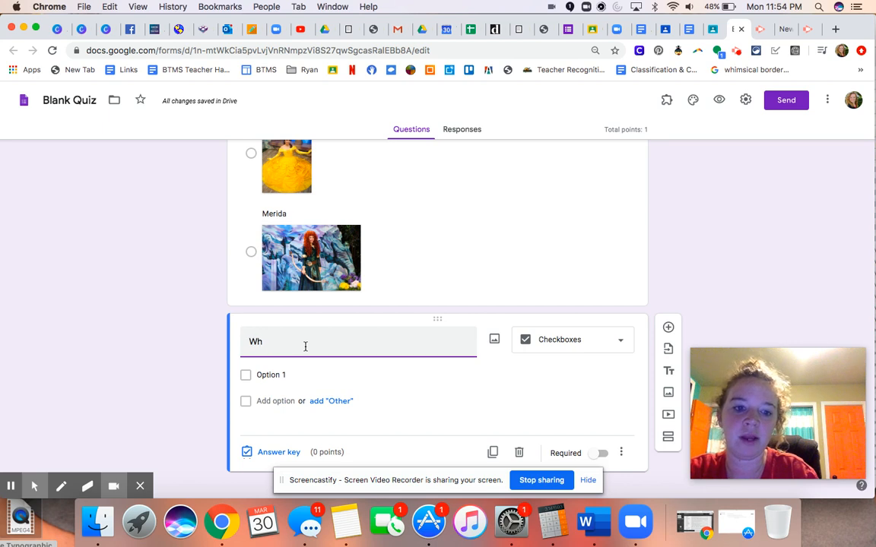
pyautogui.write('ic are Disney Parks locatede')
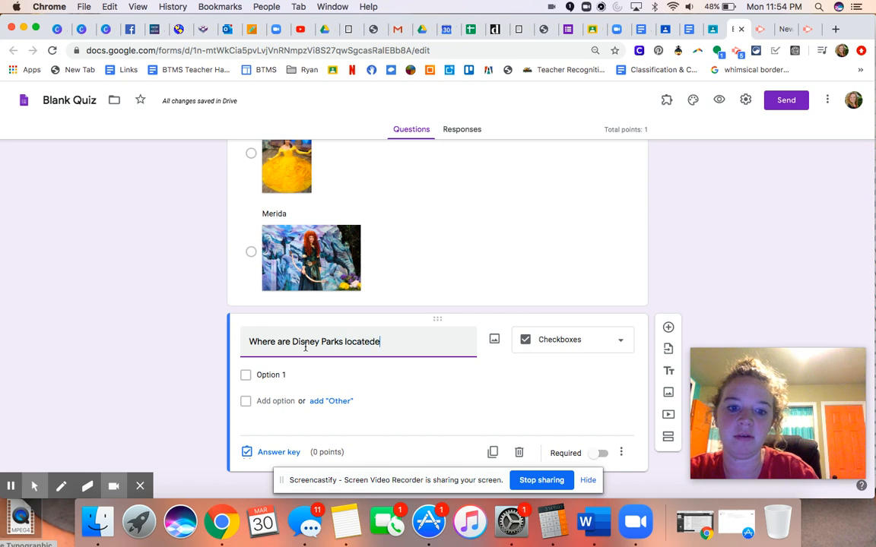
# - Enter "Anaheim", "Paris" and "Tokyo" as the first three answer options of the Disney Parks question
pyautogui.press('Tab')
pyautogui.press('Tab')
pyautogui.press('Tab')
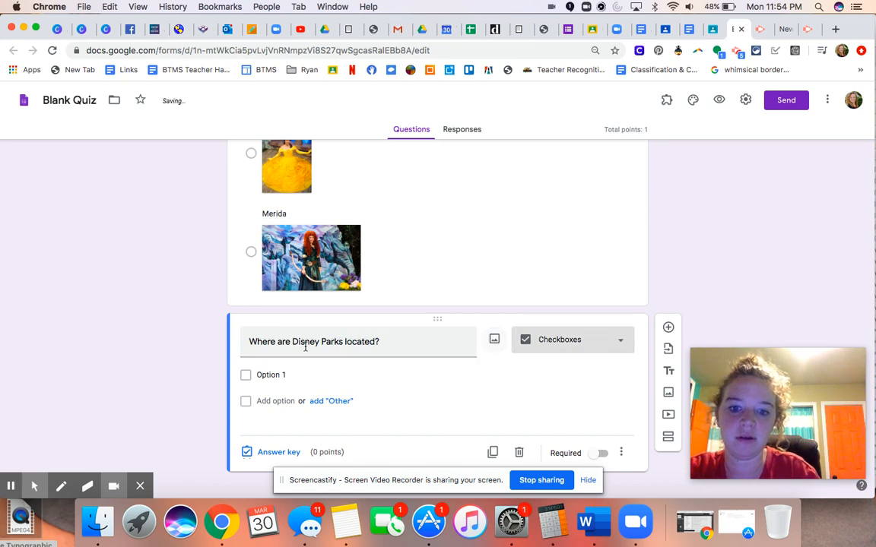
pyautogui.write('Anaheim')
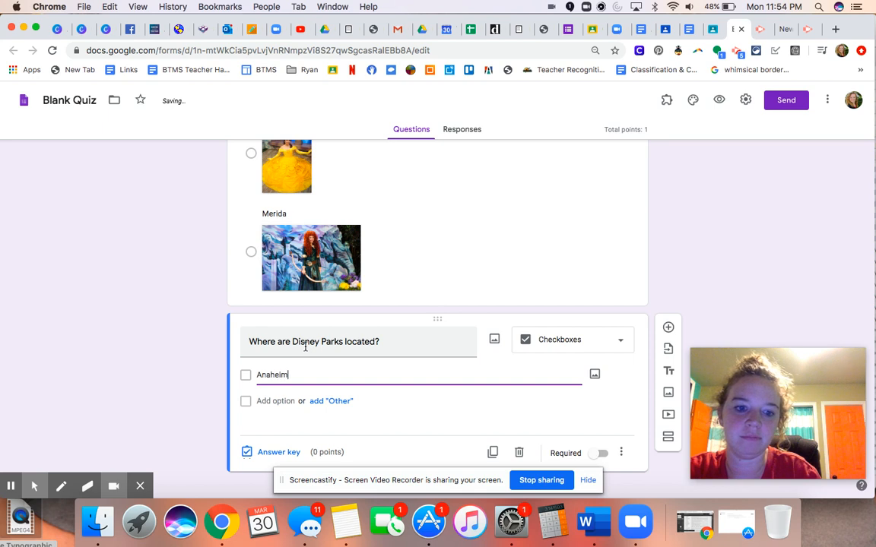
pyautogui.press('Return')
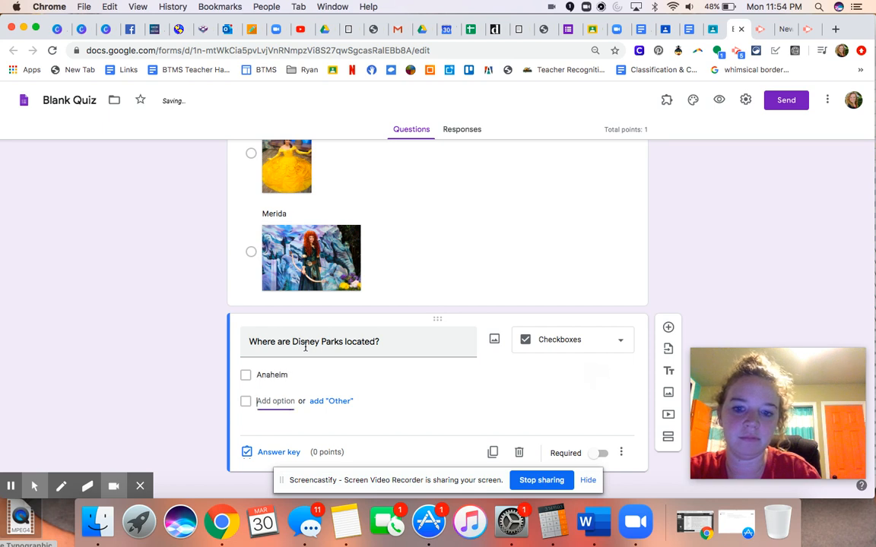
pyautogui.write('Paris')
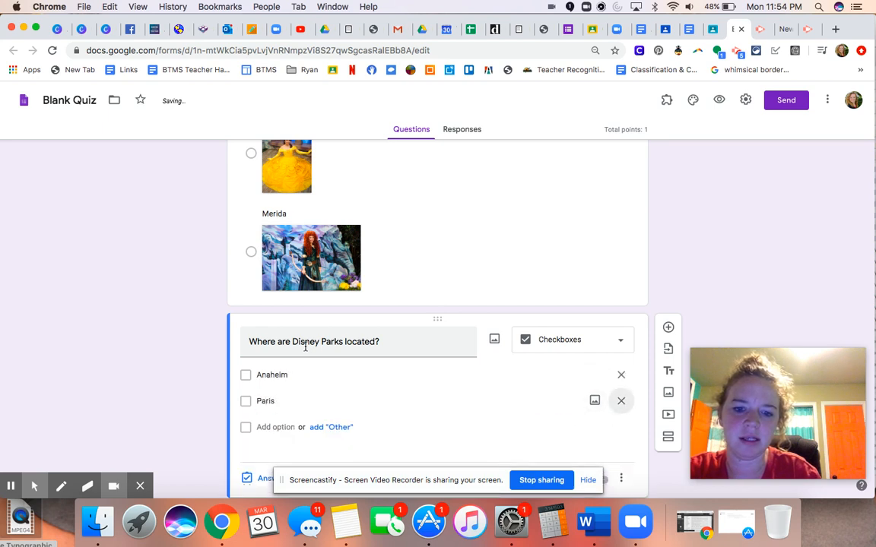
pyautogui.press('Return')
pyautogui.write('Toky')
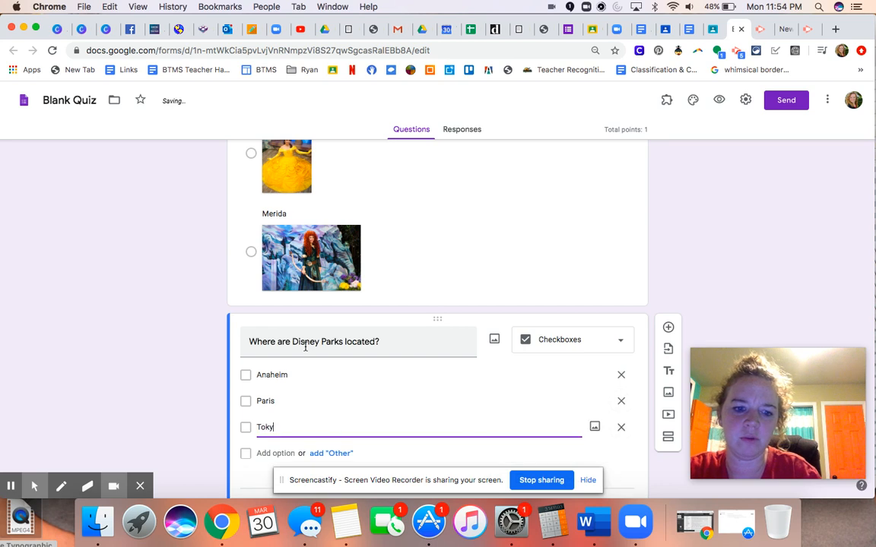
pyautogui.write('o')
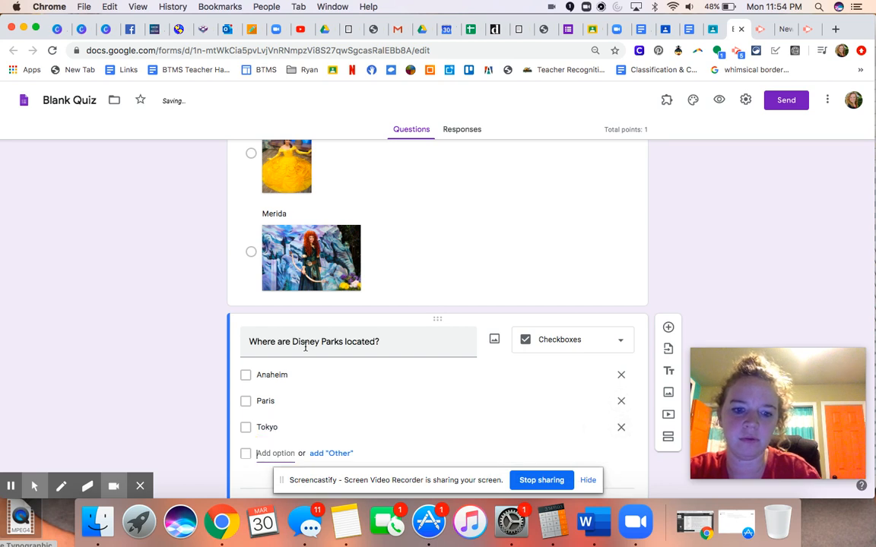
# - Add "Orlando" and "Memphis" as the fourth and fifth answer options of the Disney Parks question
pyautogui.press('Return')
pyautogui.write('Orlando')
pyautogui.press('Tab')
pyautogui.press('Tab')
pyautogui.press('Tab')
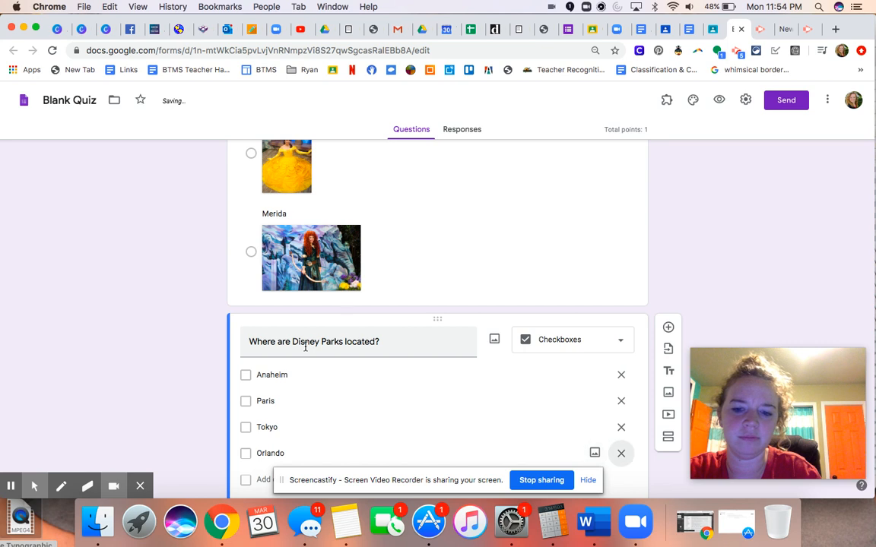
pyautogui.write('Me')
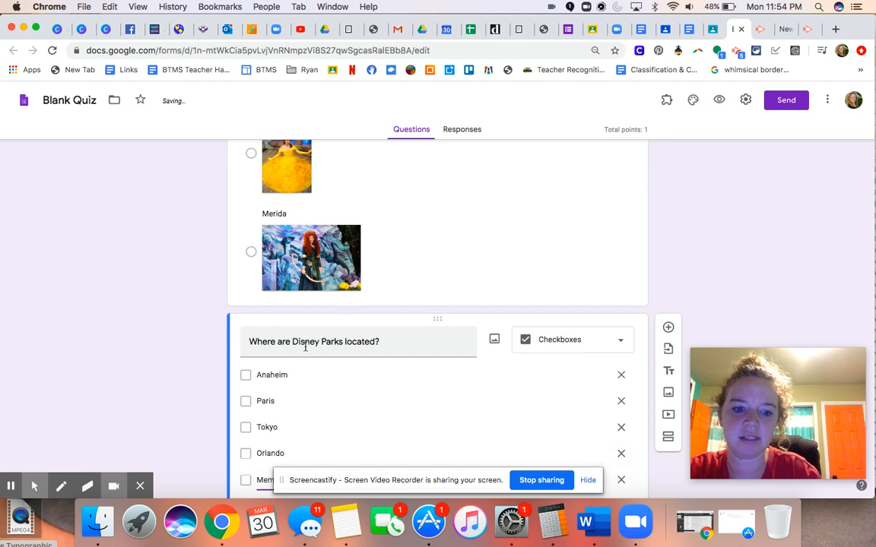
pyautogui.write('m')
pyautogui.scroll(-3, 304, 299)
pyautogui.write('phis')
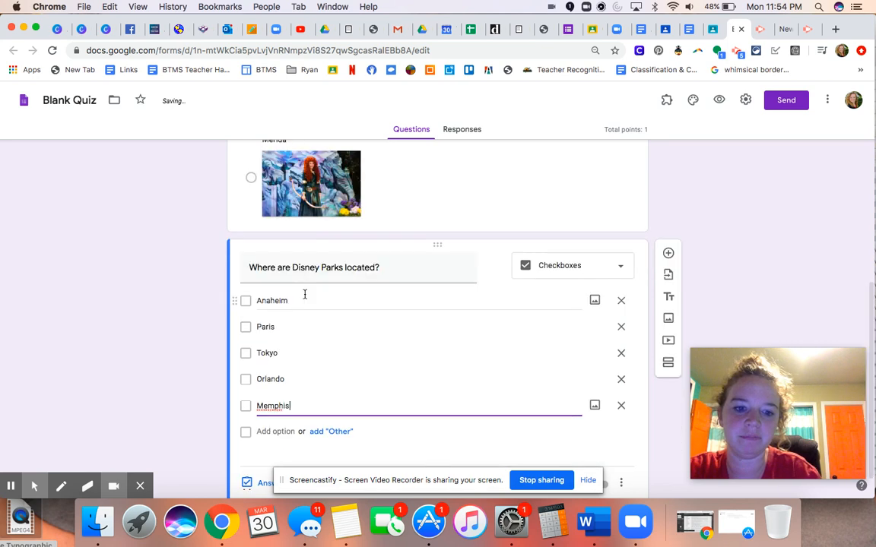
# - Make the Disney Parks question required and set its answer key value to 1 point
pyautogui.click(601, 445)
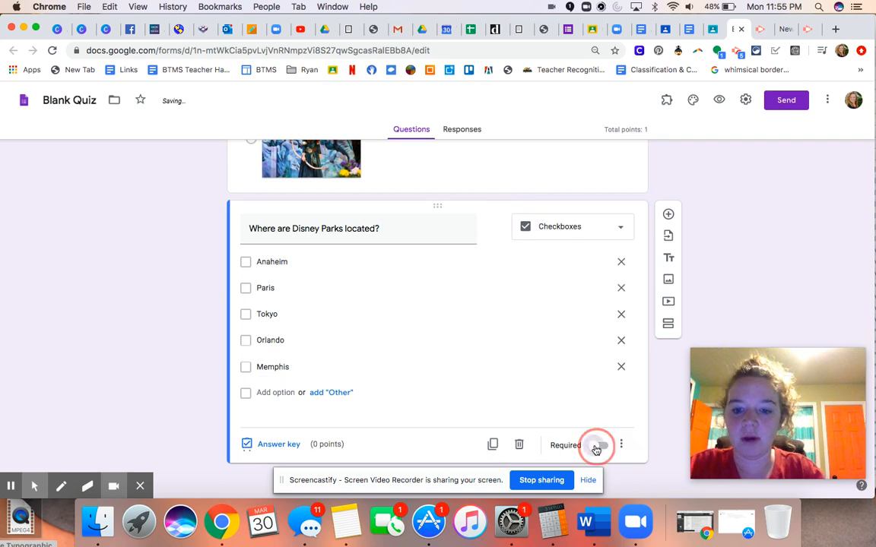
pyautogui.click(281, 445)
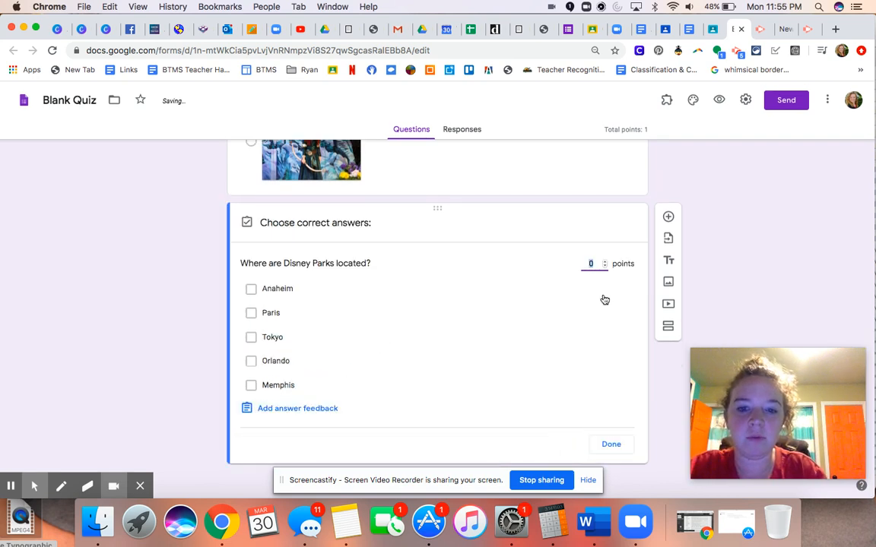
pyautogui.write('1')
pyautogui.click(611, 444)
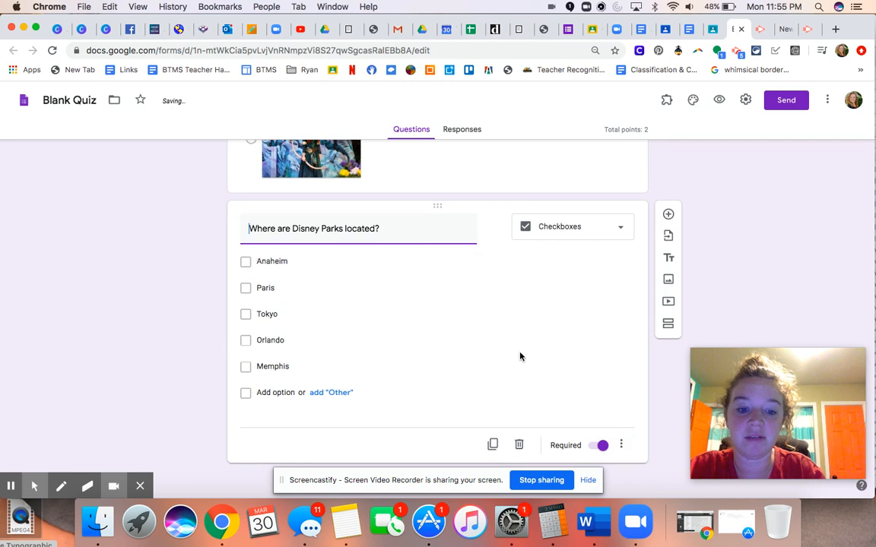
# - Mark Anaheim, Paris, Tokyo and Orlando as the correct answers in the Disney Parks question's answer key
pyautogui.click(241, 343)
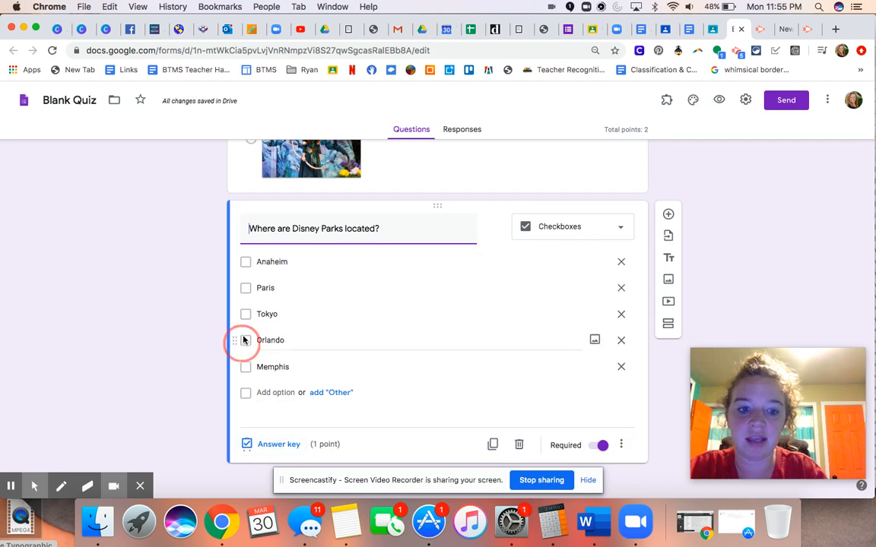
pyautogui.click(270, 449)
pyautogui.click(251, 288)
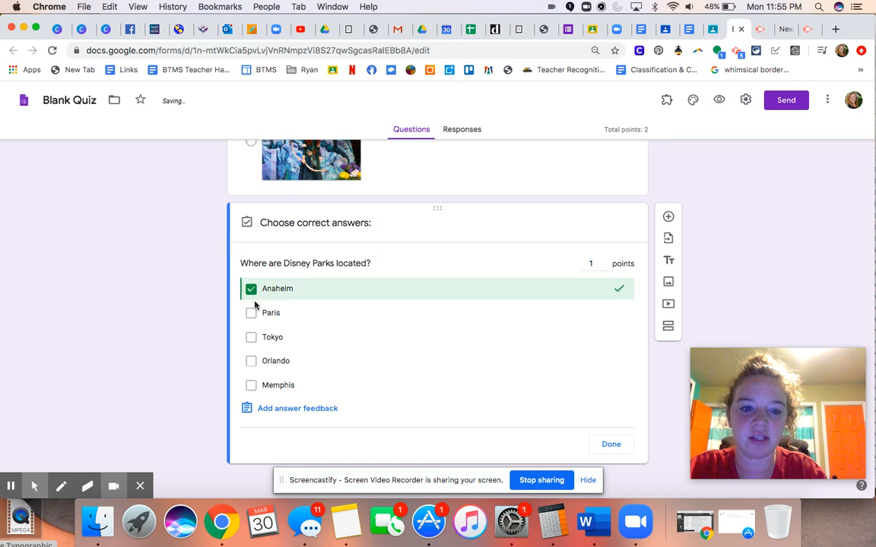
pyautogui.click(252, 313)
pyautogui.click(252, 337)
pyautogui.click(251, 361)
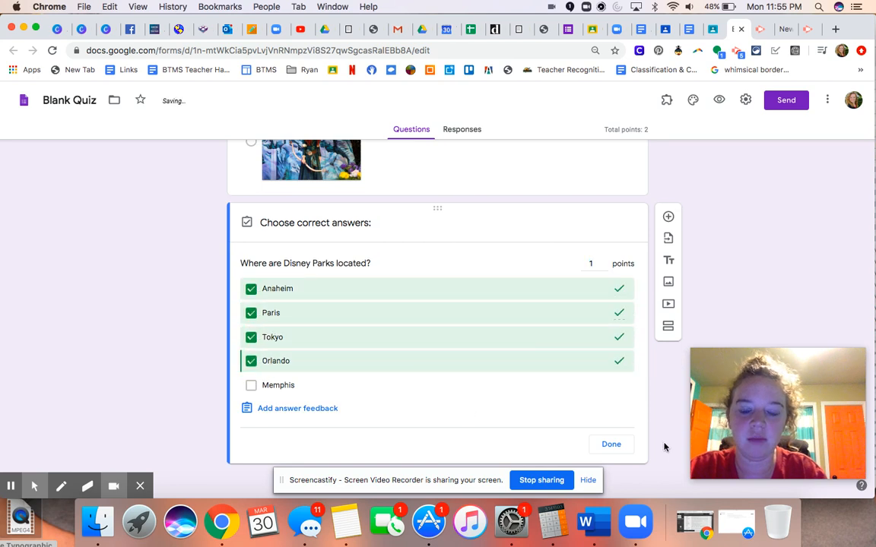
pyautogui.click(612, 445)
# - Mark Belle as the correct answer in the yellow dress question's answer key
pyautogui.scroll(3, 612, 446)
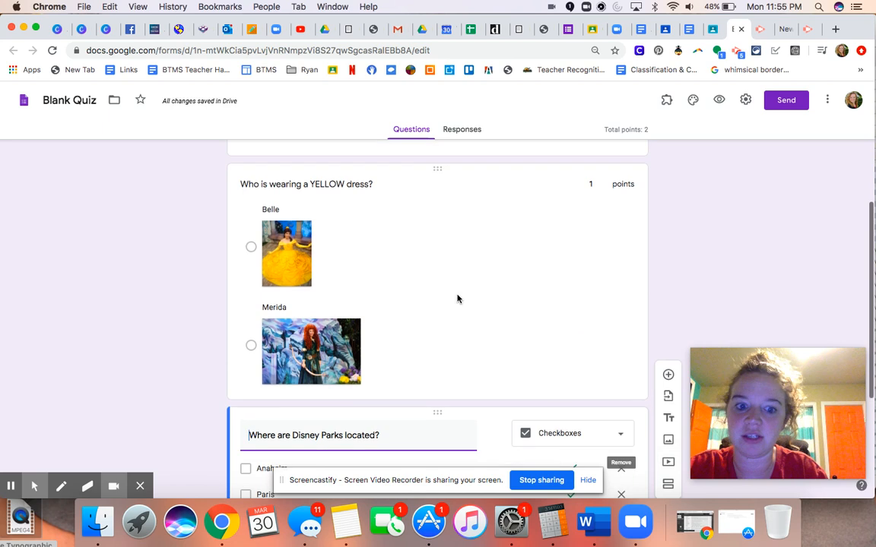
pyautogui.click(457, 299)
pyautogui.click(333, 352)
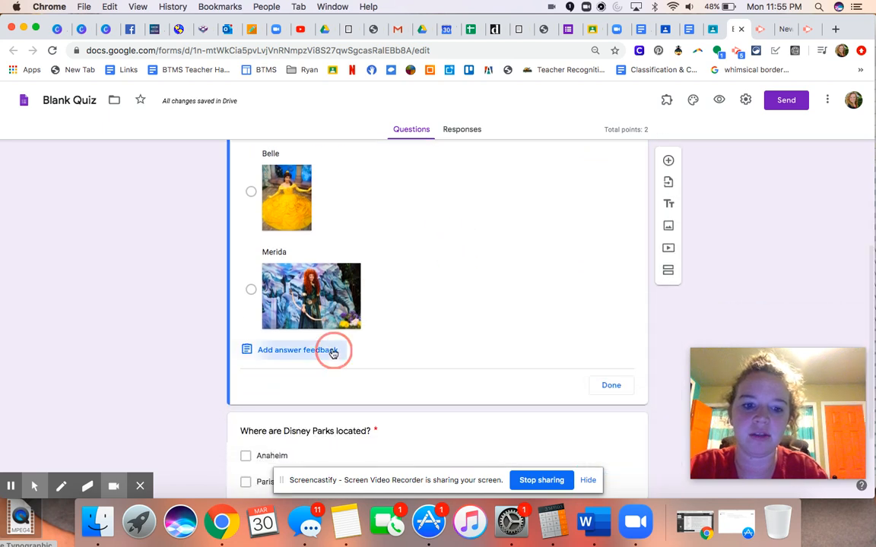
pyautogui.click(522, 232)
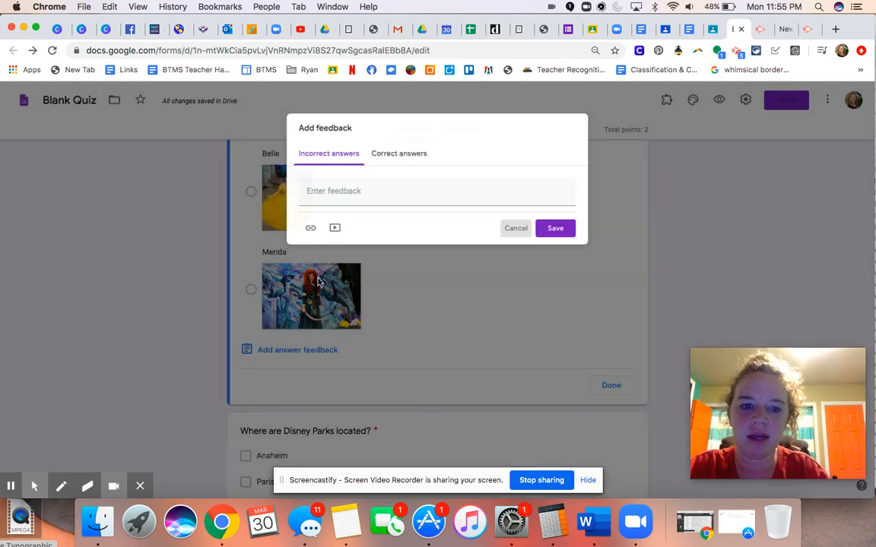
pyautogui.click(251, 326)
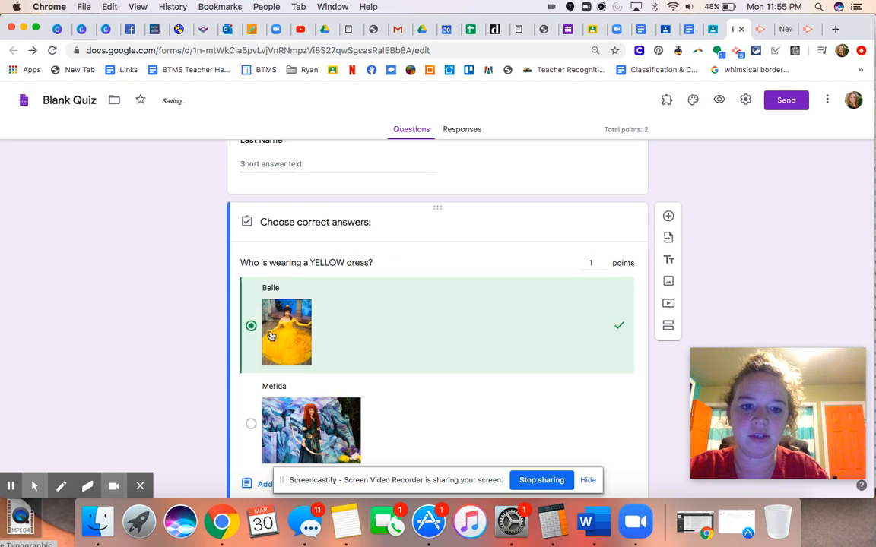
pyautogui.scroll(-3, 558, 367)
pyautogui.click(611, 342)
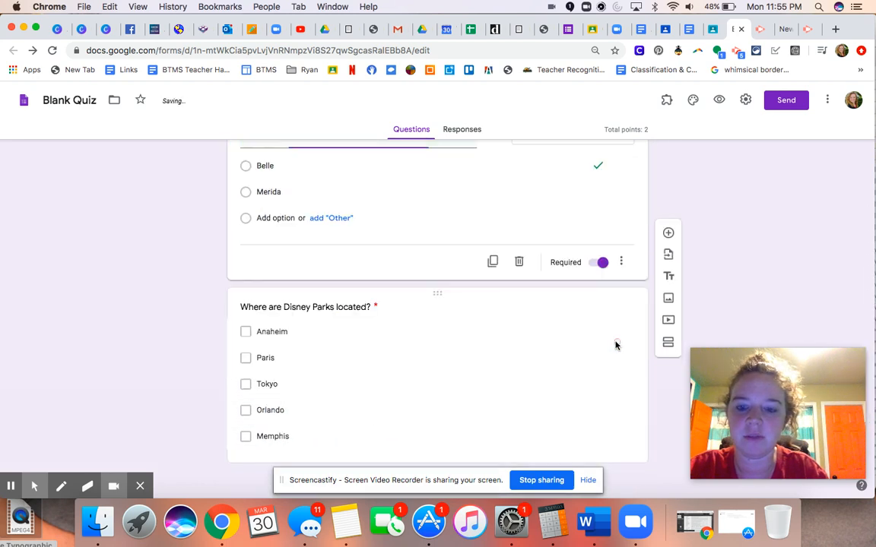
# - Check the correct answers and point value in the Disney Parks question's answer key
pyautogui.scroll(-2, 525, 413)
pyautogui.click(499, 379)
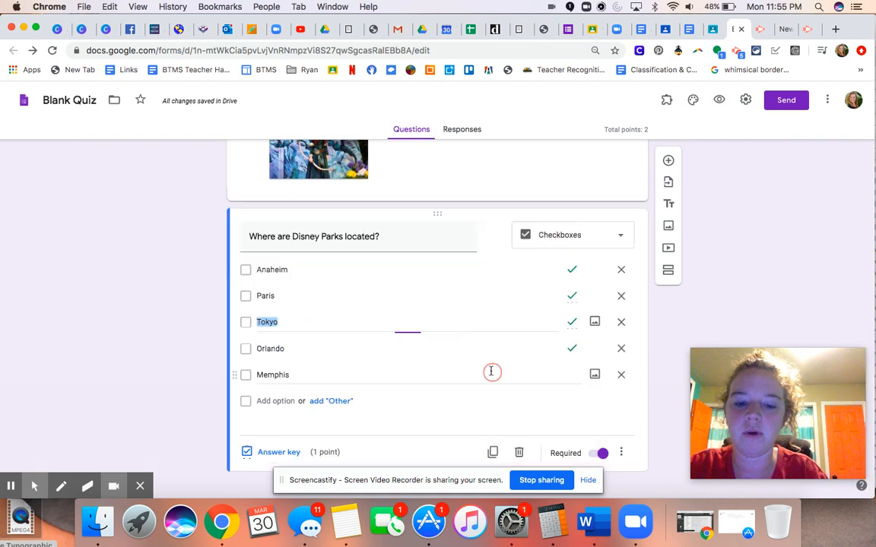
pyautogui.click(275, 443)
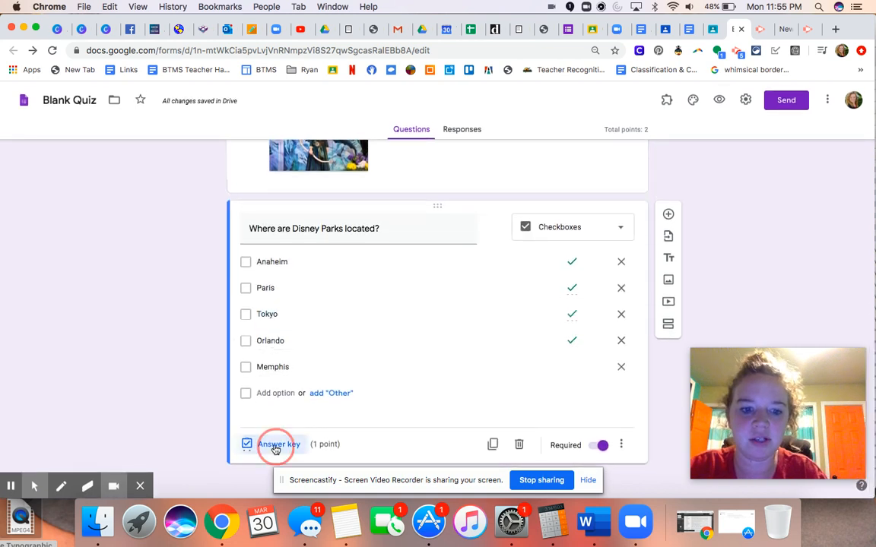
pyautogui.click(611, 443)
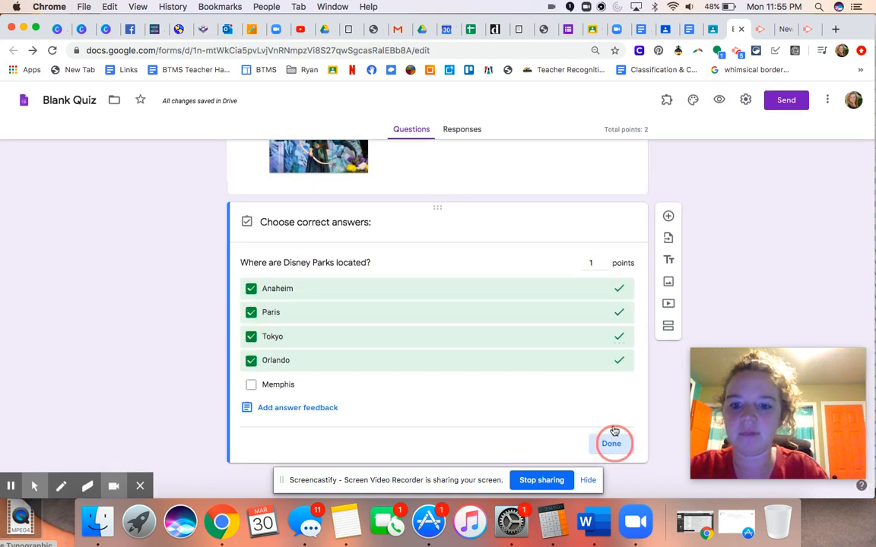
# - Add a blank question below the Disney Parks question and view the available question types
pyautogui.click(668, 216)
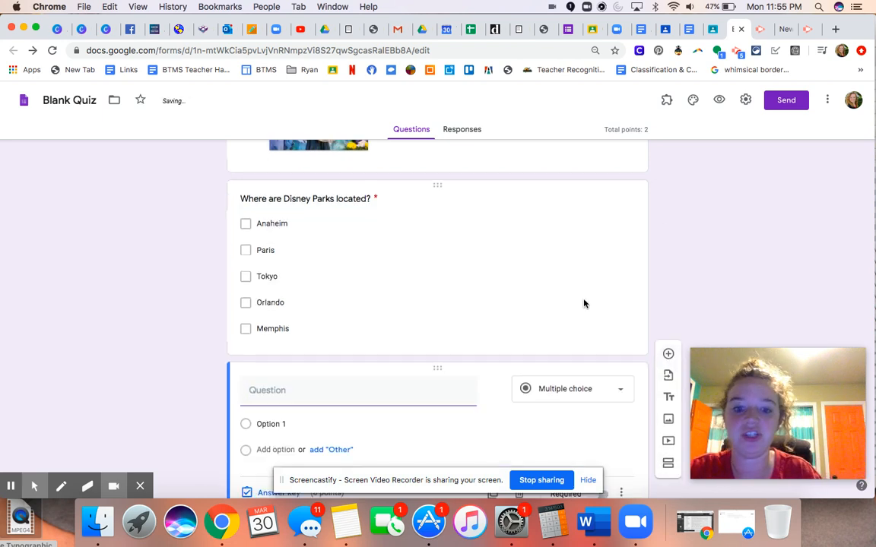
pyautogui.click(571, 348)
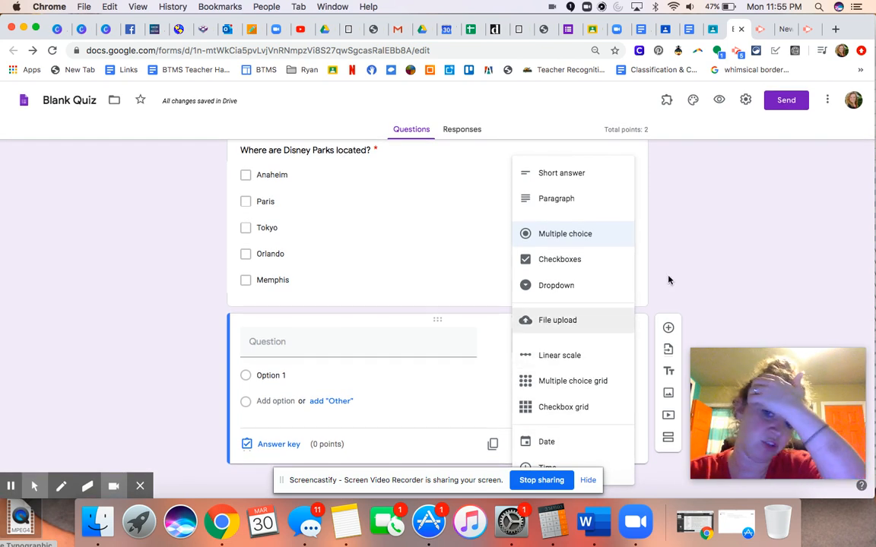
pyautogui.click(705, 264)
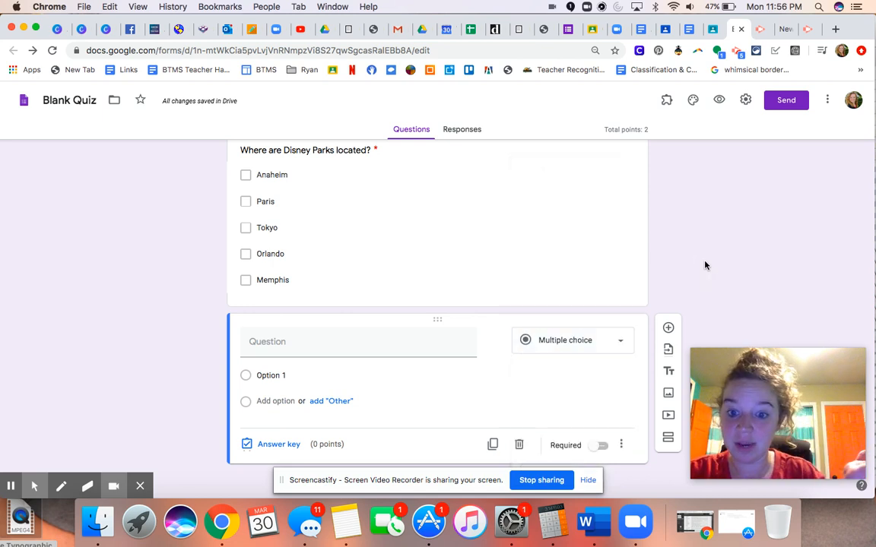
pyautogui.scroll(10, 663, 253)
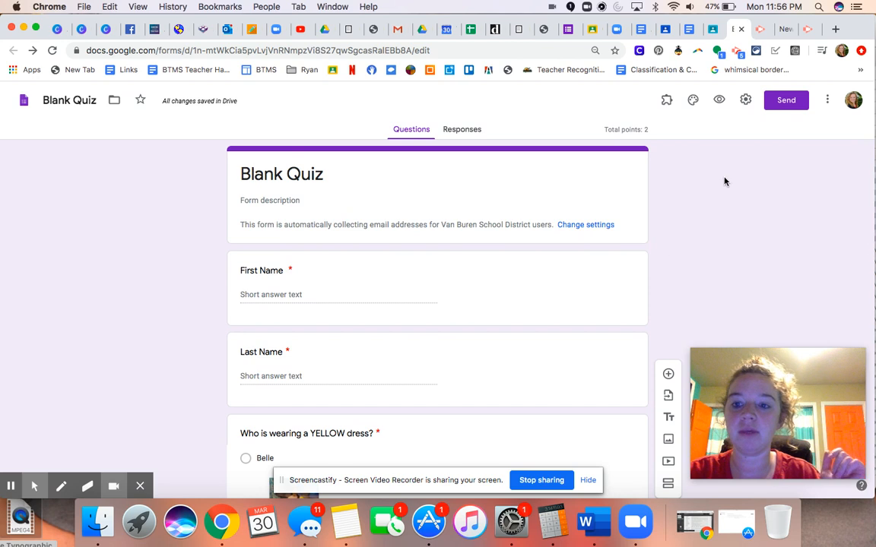
pyautogui.scroll(-5, 629, 228)
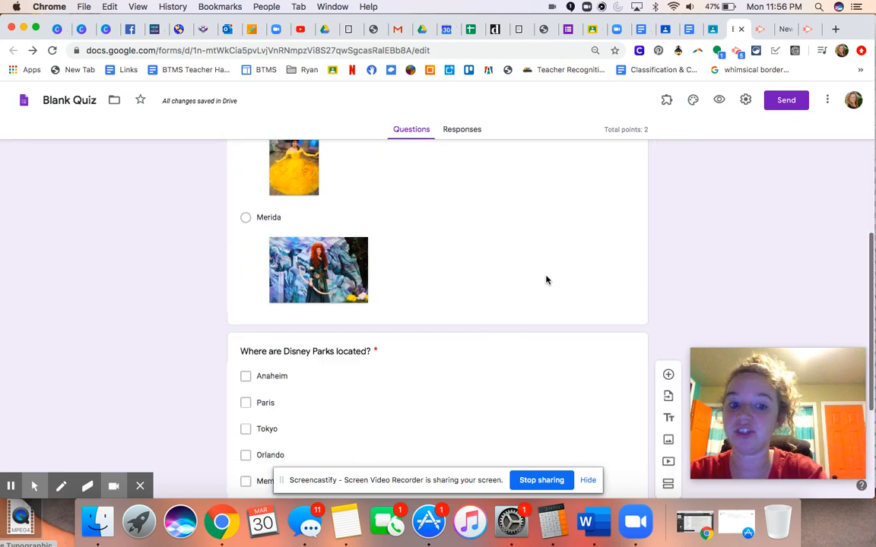
pyautogui.click(360, 220)
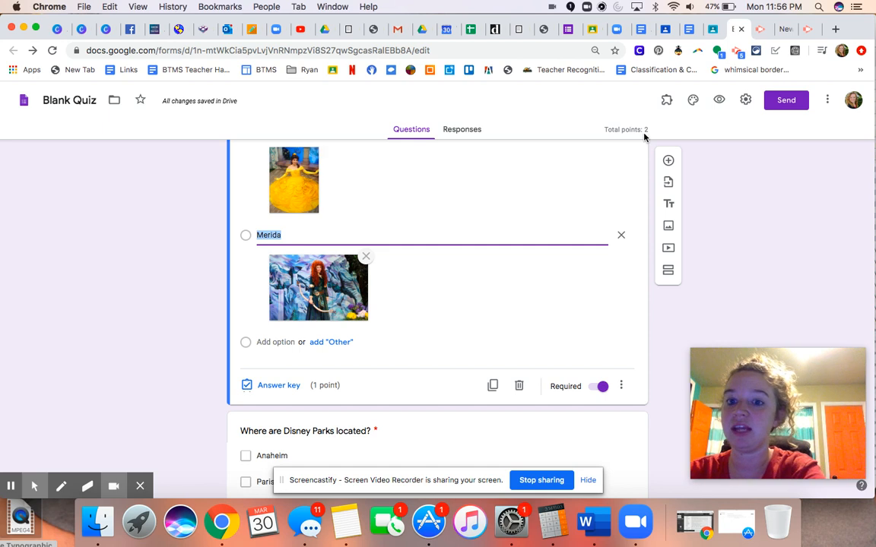
# - Set the Disney Colors assignment in Google Classroom to 2 points and assign it to all students
pyautogui.click(713, 29)
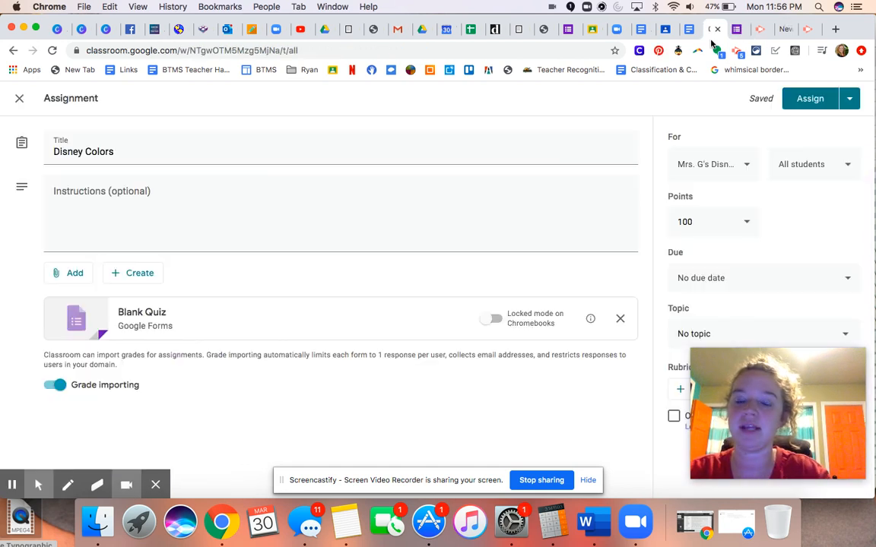
pyautogui.click(698, 221)
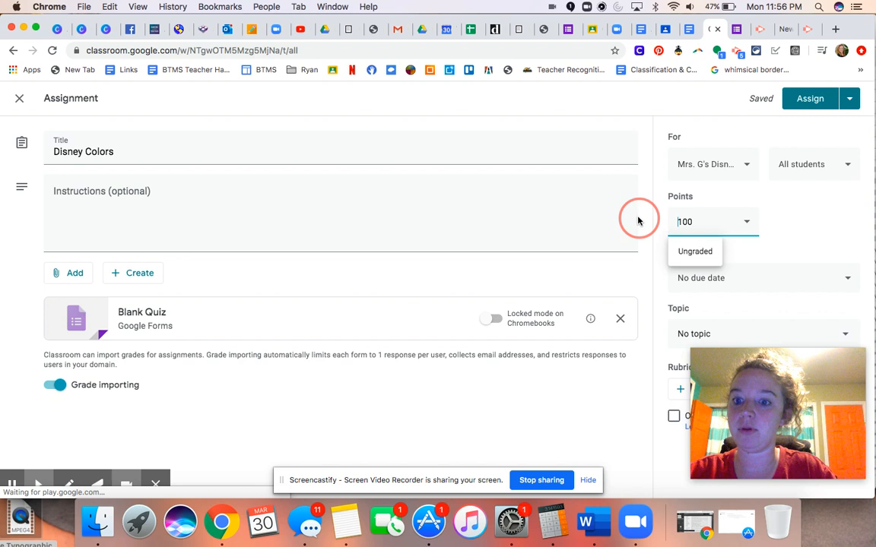
pyautogui.doubleClick(698, 221)
pyautogui.write('2')
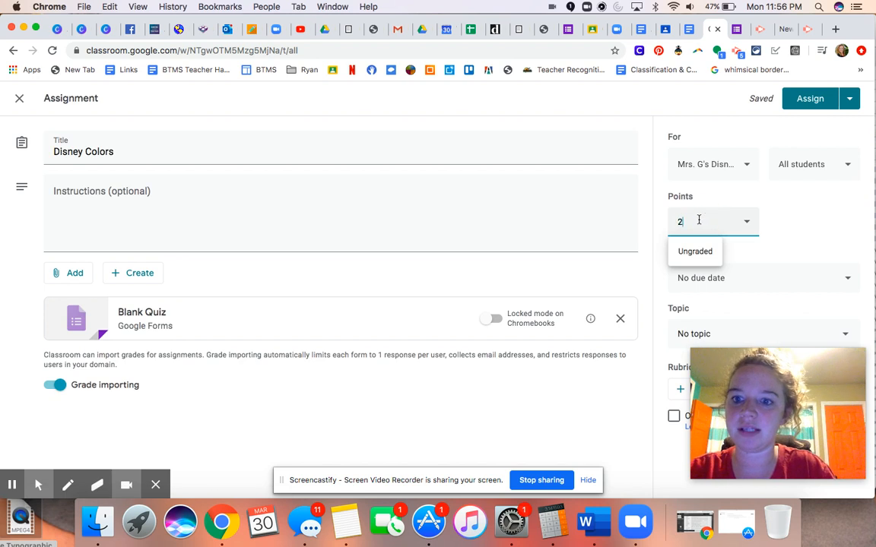
pyautogui.click(805, 99)
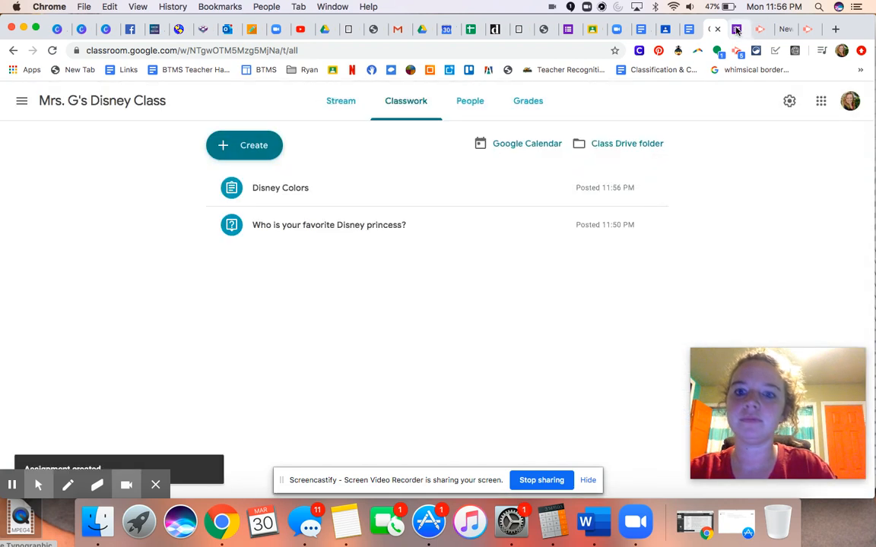
# - Open the quiz form attached to the posted Disney Colors assignment to check the student view, and return to the class
pyautogui.click(264, 193)
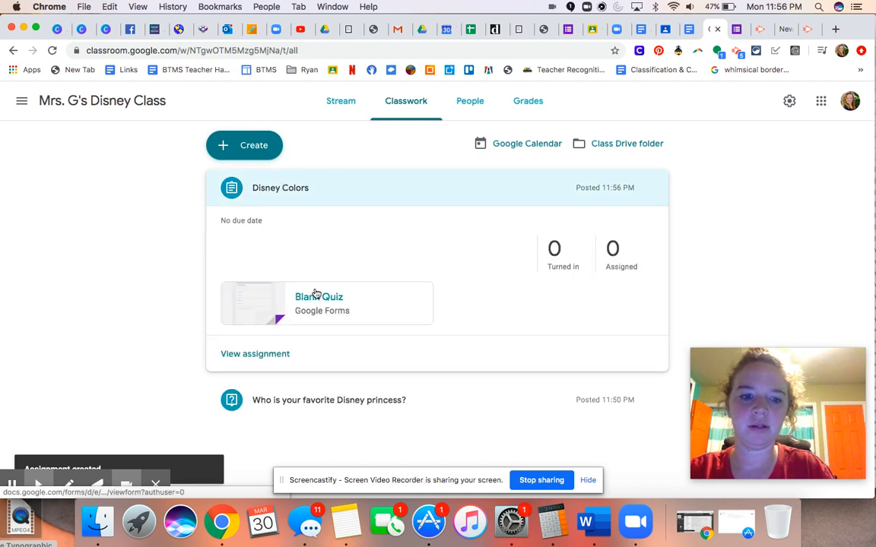
pyautogui.click(318, 299)
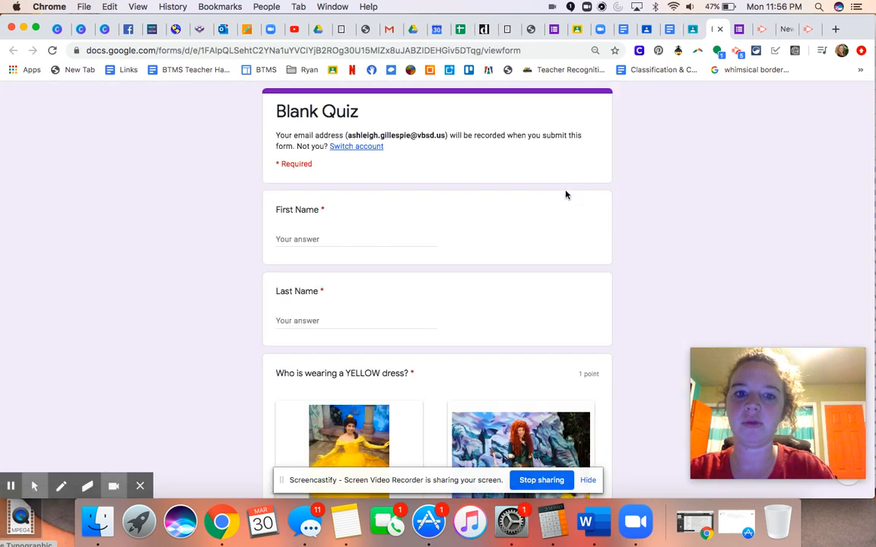
pyautogui.click(692, 29)
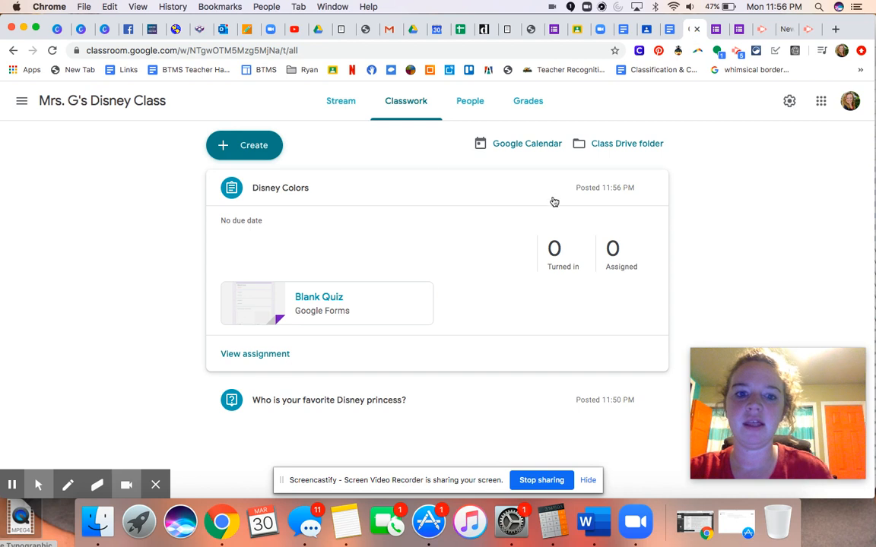
# - Open the posted Disney Colors assignment for editing, check its grade importing setting, and save it
pyautogui.click(280, 194)
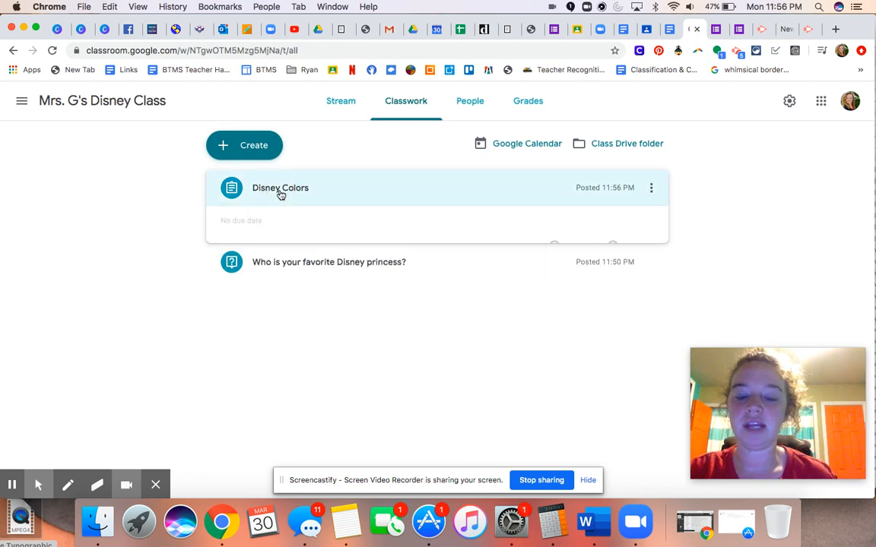
pyautogui.click(342, 199)
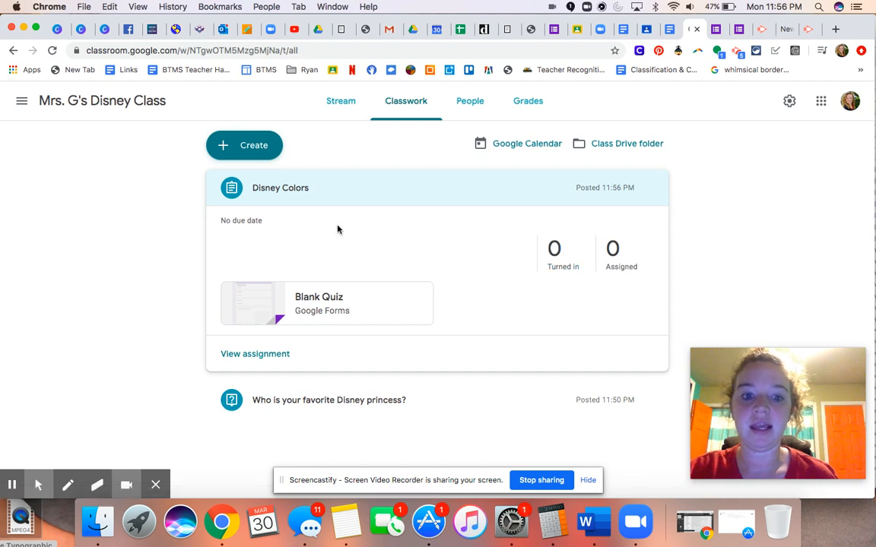
pyautogui.click(266, 190)
pyautogui.click(651, 190)
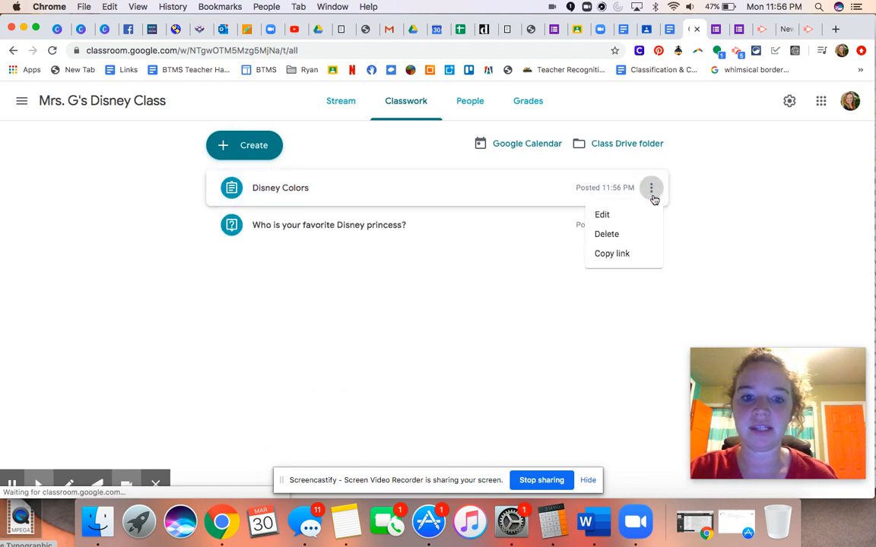
pyautogui.click(601, 215)
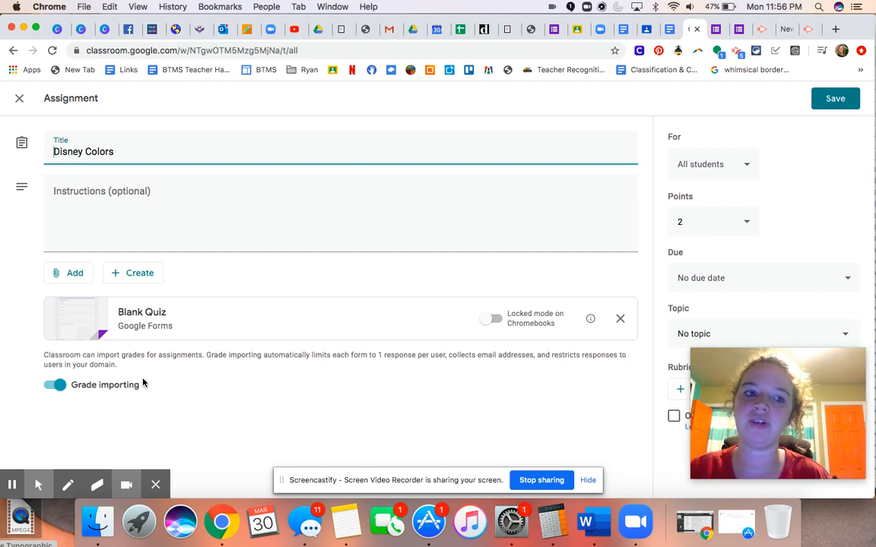
pyautogui.click(832, 98)
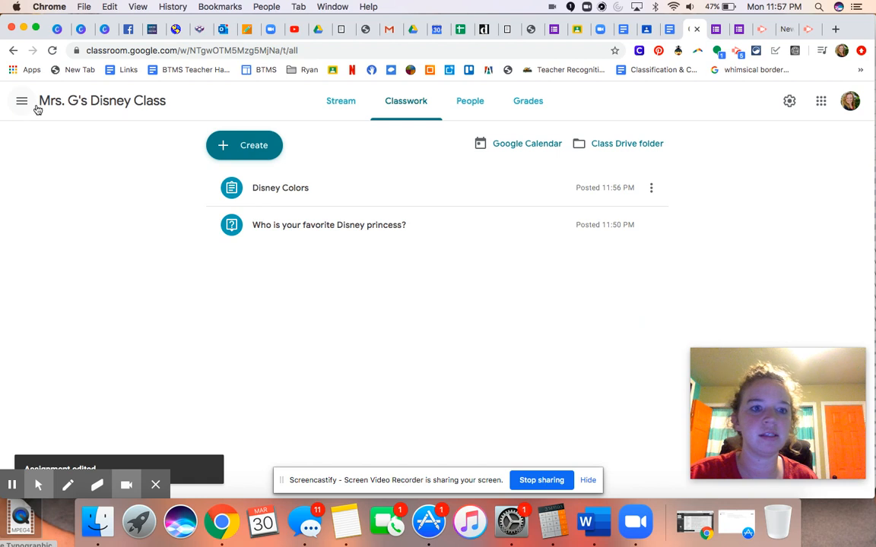
# - Create a new classwork assignment titled "Disney ABC Project"
pyautogui.click(104, 102)
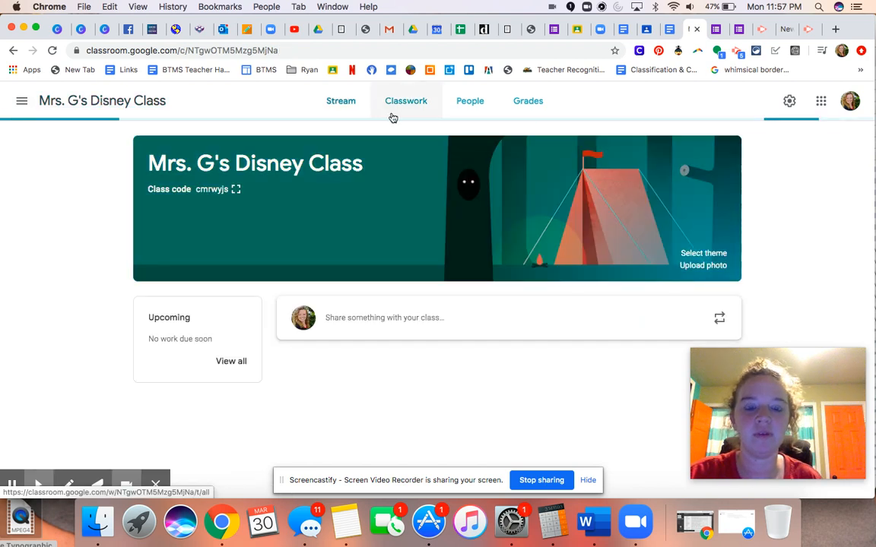
pyautogui.click(406, 103)
pyautogui.click(240, 152)
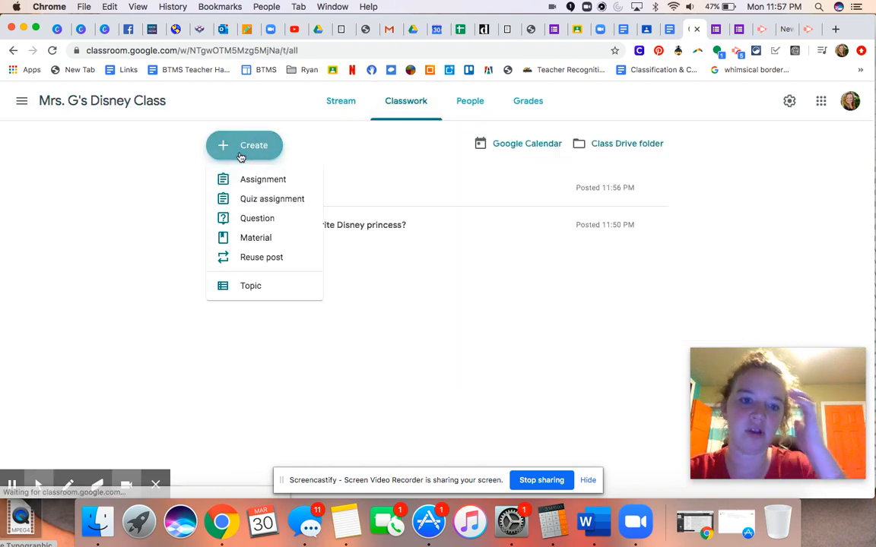
pyautogui.click(253, 182)
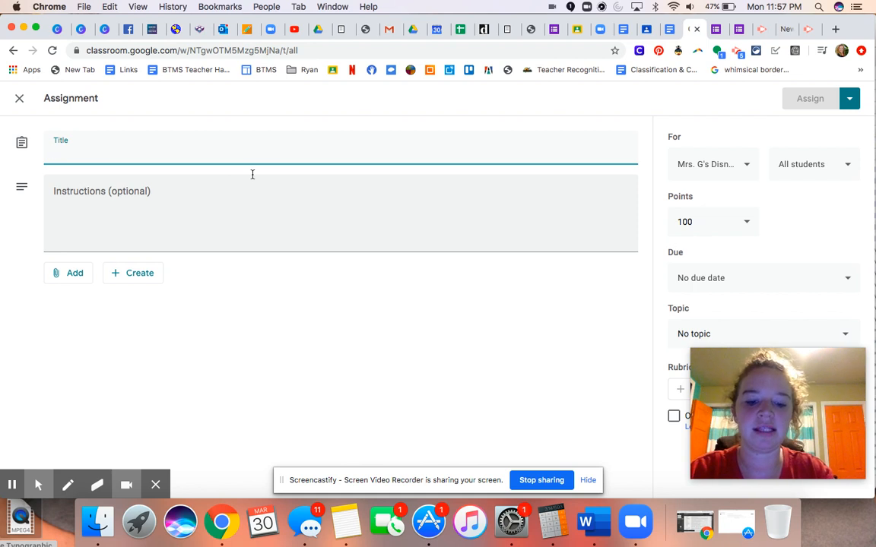
pyautogui.write('Disney ')
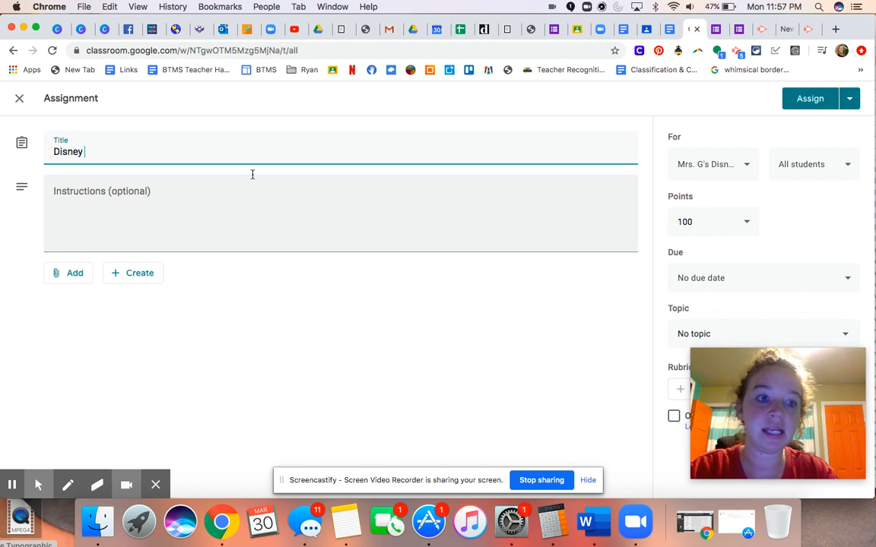
pyautogui.write('ABC')
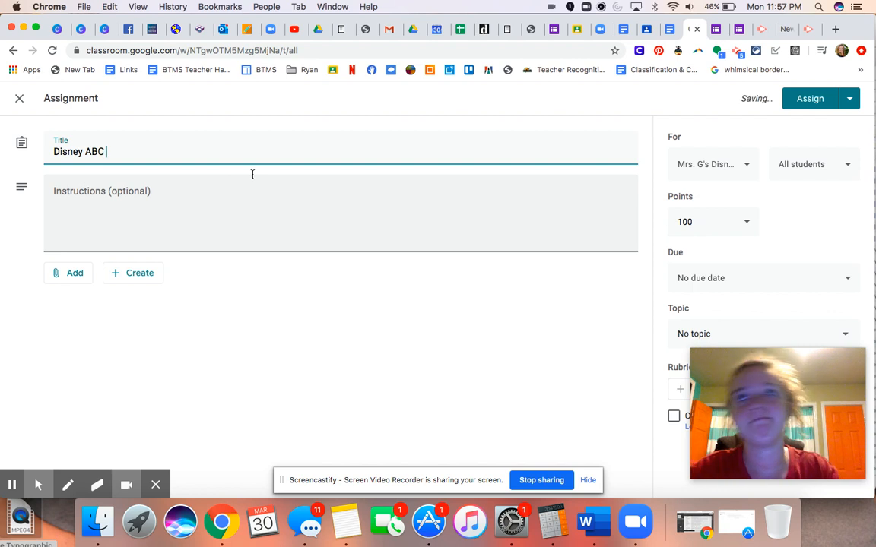
pyautogui.write(' S')
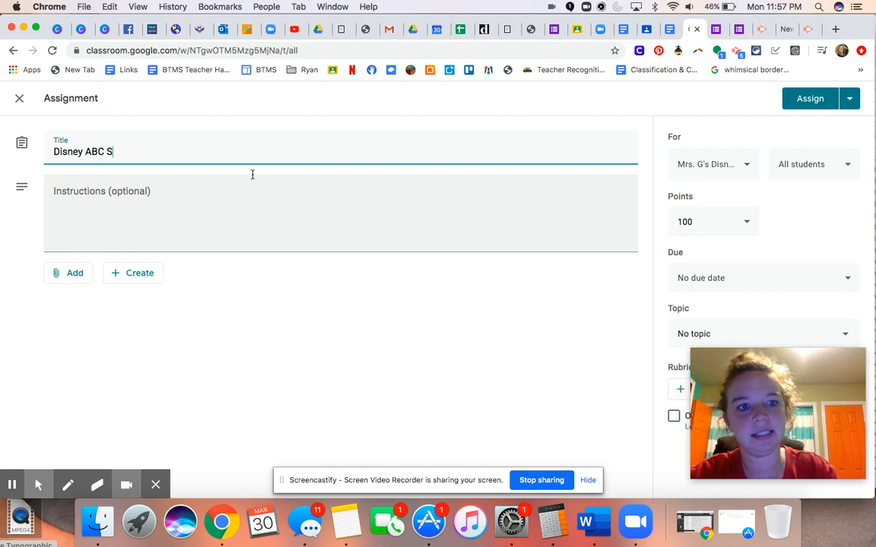
pyautogui.write('lidew')
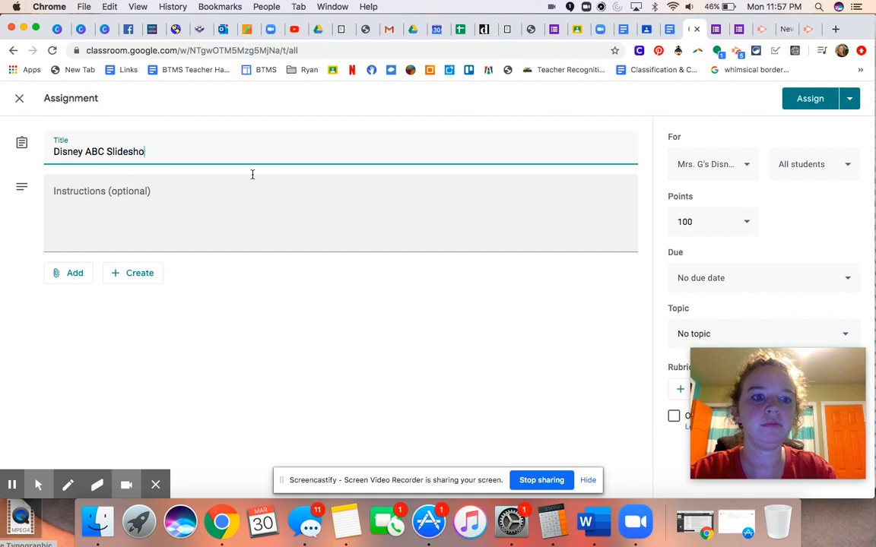
pyautogui.doubleClick(140, 148)
pyautogui.write('Project')
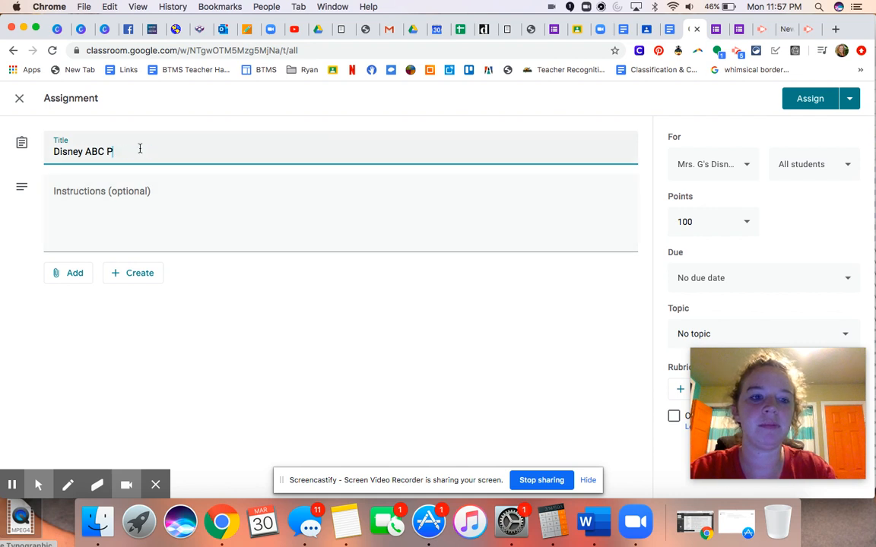
# - Enter the assignment instructions "Create a doc, slideshow, or Flipgrid teaching me the ABCs using Disney Characters."
pyautogui.click(104, 183)
pyautogui.write('Create a doc, sl')
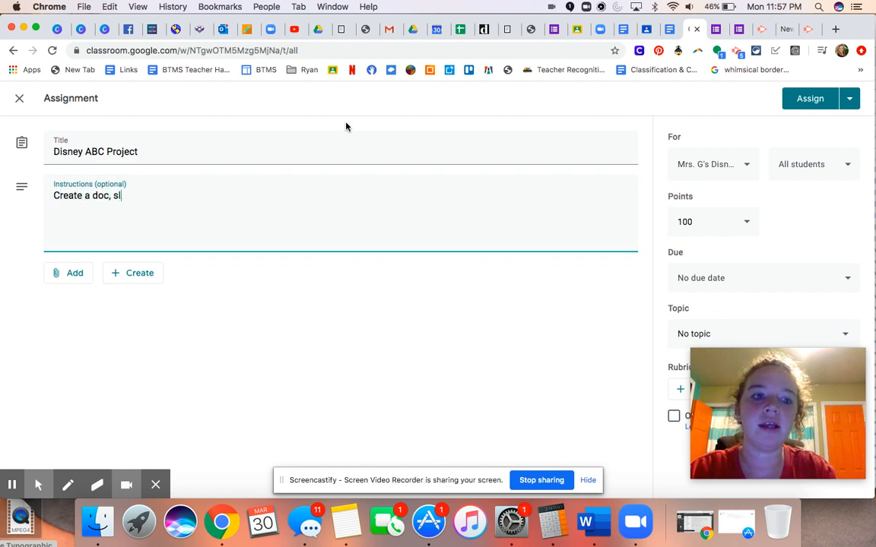
pyautogui.write('idesho')
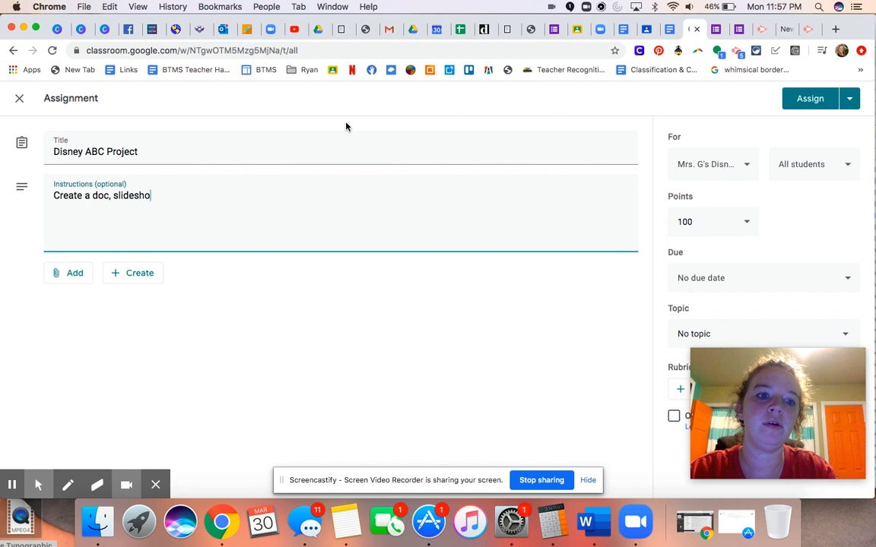
pyautogui.write('w, or Fli')
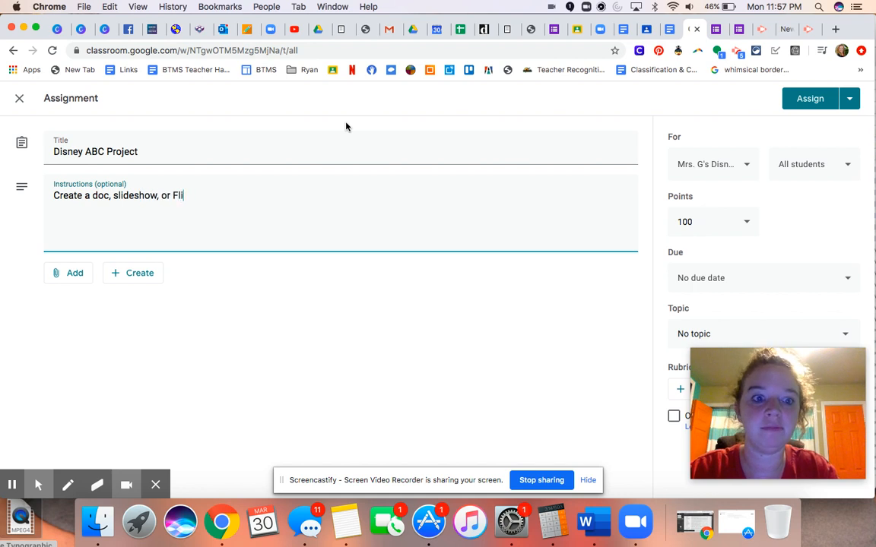
pyautogui.write('pgrad teach')
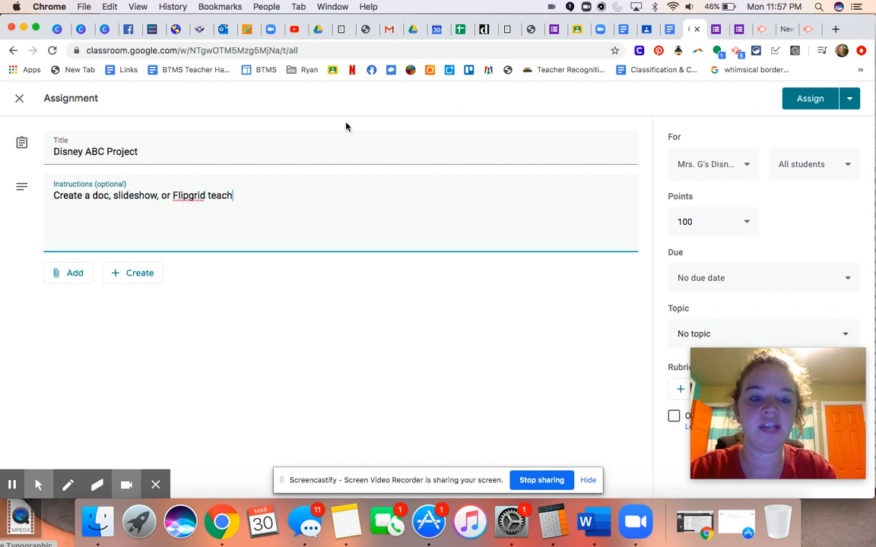
pyautogui.write('ing me the ABCS')
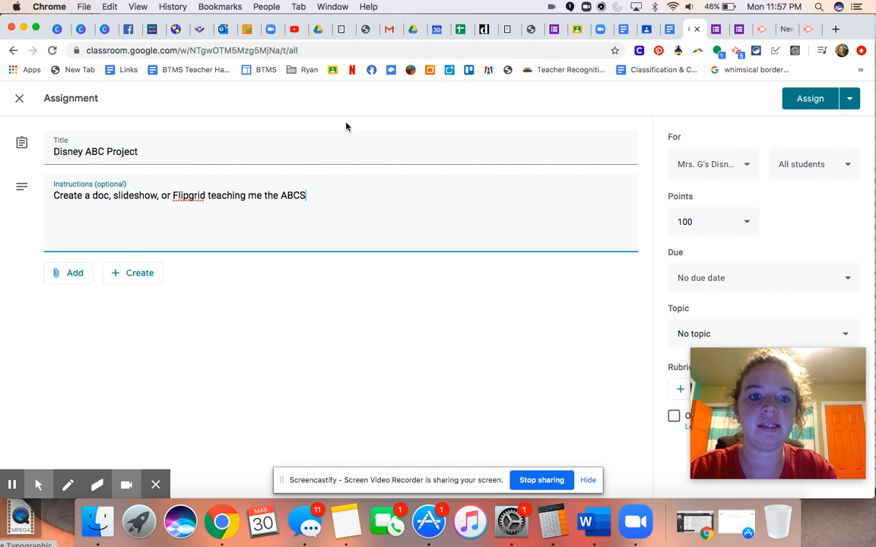
pyautogui.press('BackSpace')
pyautogui.write('s using Di')
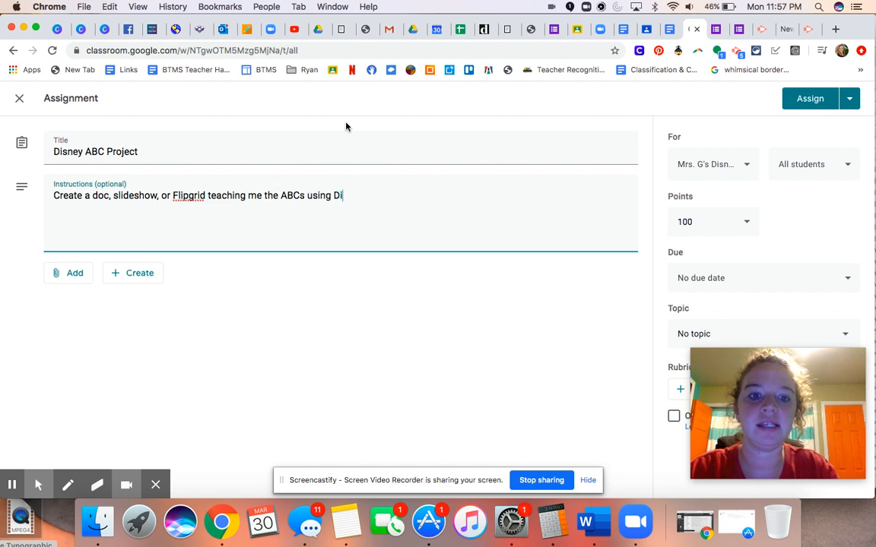
pyautogui.write('sney Characters.')
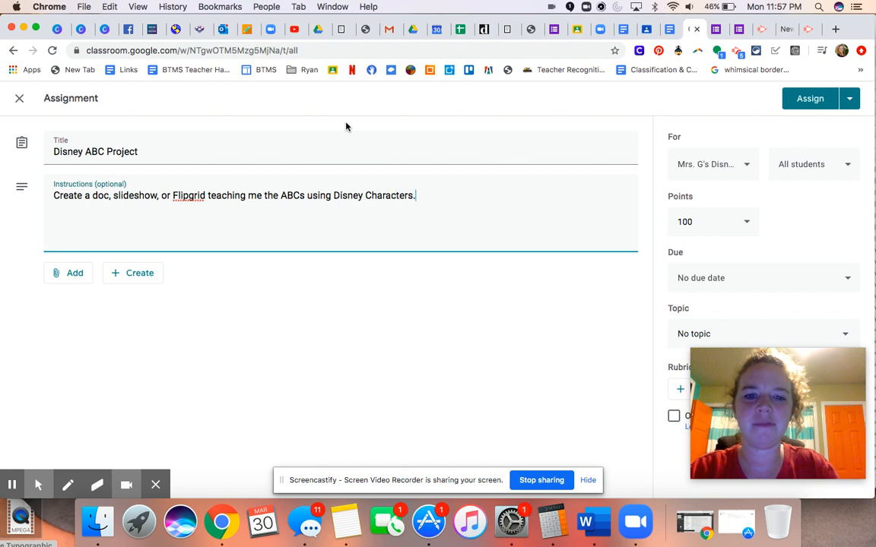
# - Search Google Drive for "template" and attach the "[Template] 1930s Templates" slides file to the assignment
pyautogui.click(67, 282)
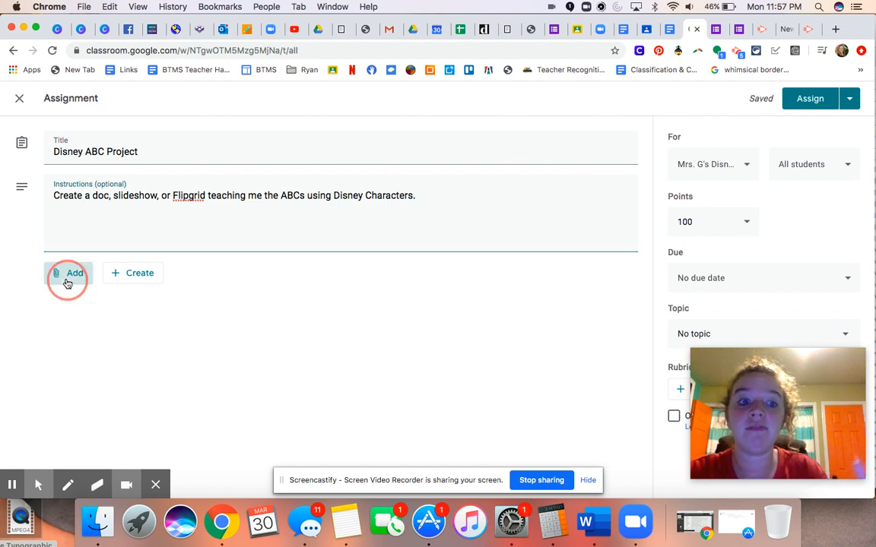
pyautogui.click(99, 301)
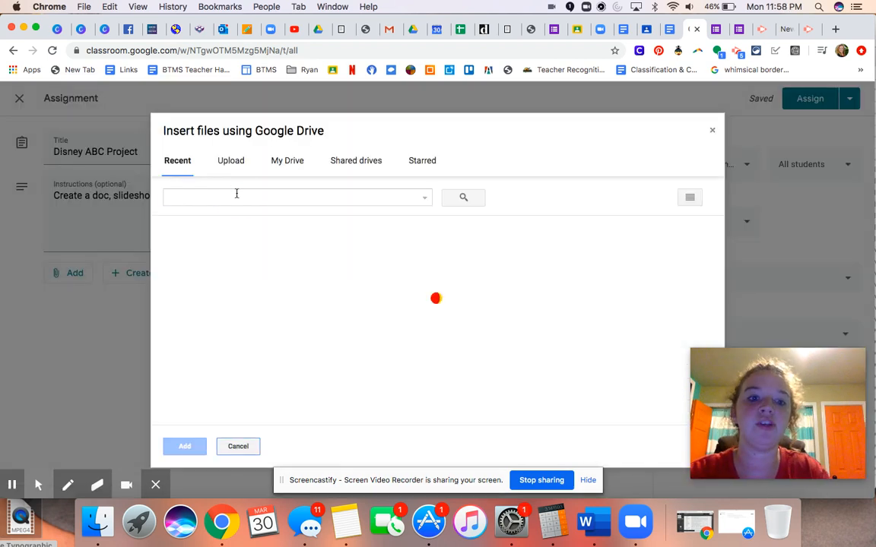
pyautogui.click(236, 194)
pyautogui.write('tme')
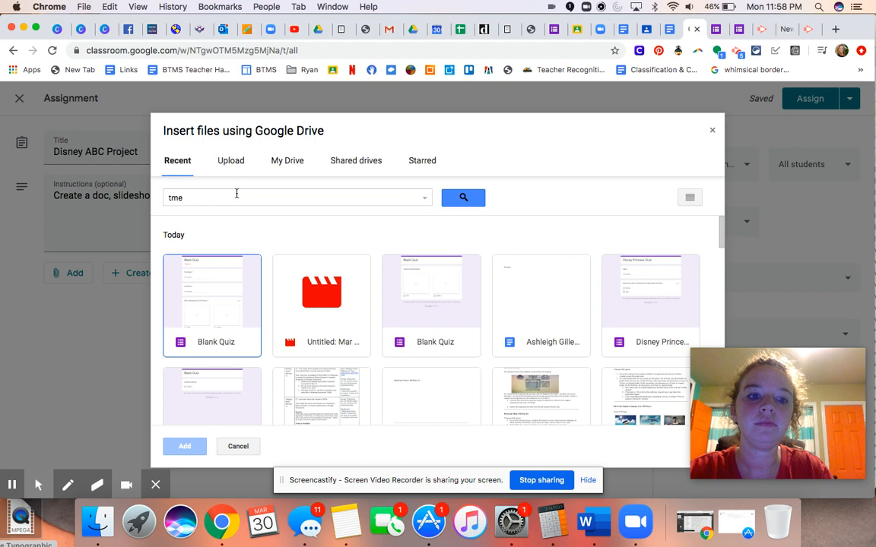
pyautogui.click(215, 195)
pyautogui.press('BackSpace')
pyautogui.press('BackSpace')
pyautogui.press('BackSpace')
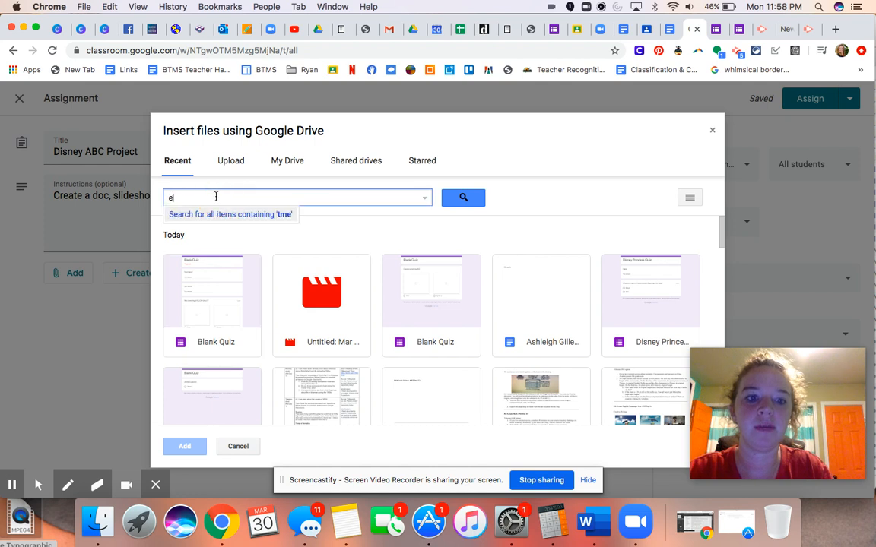
pyautogui.write('template')
pyautogui.press('Return')
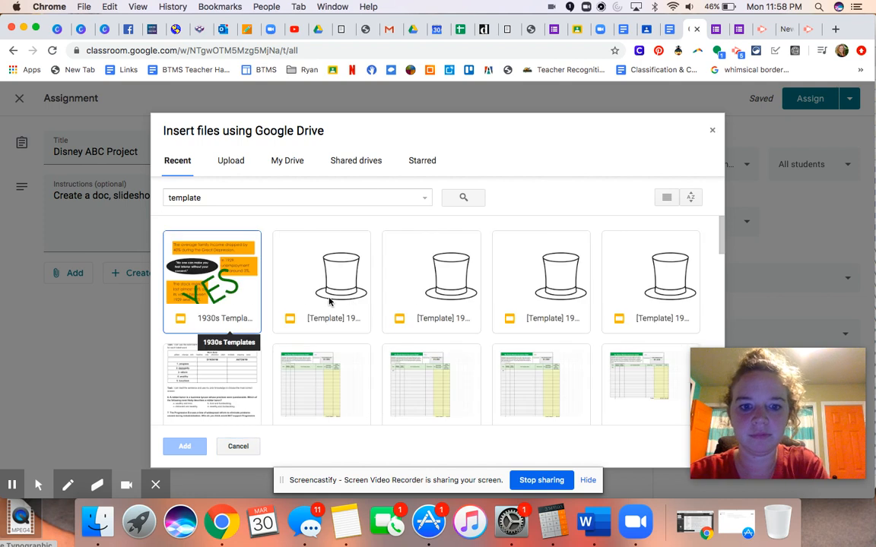
pyautogui.scroll(-5, 328, 303)
pyautogui.scroll(5, 327, 303)
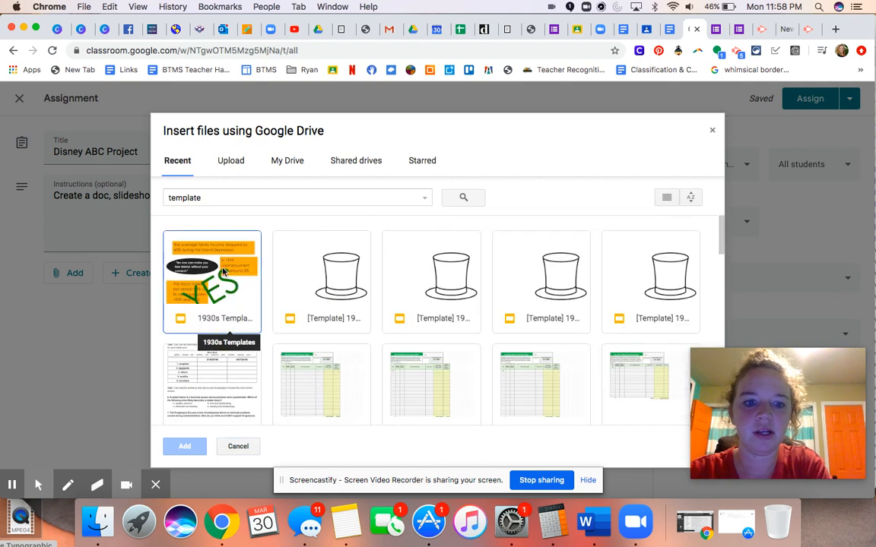
pyautogui.click(328, 282)
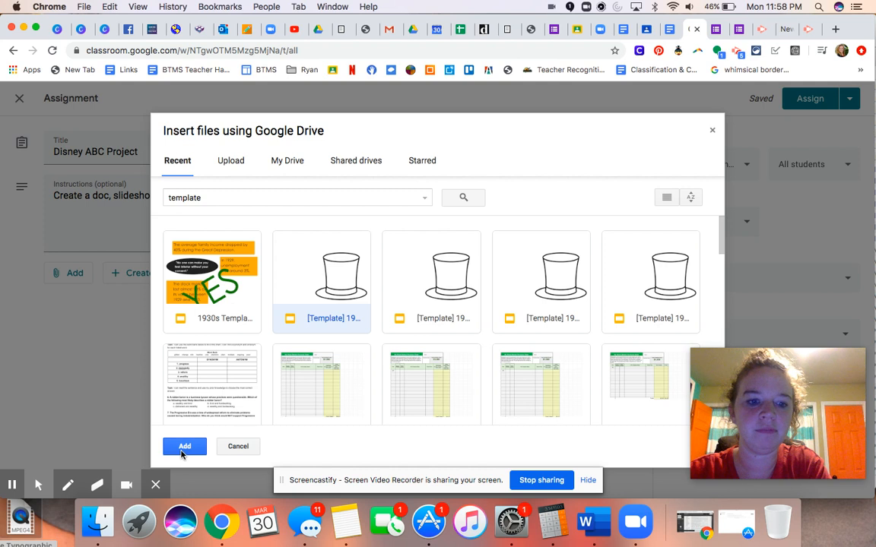
pyautogui.click(183, 448)
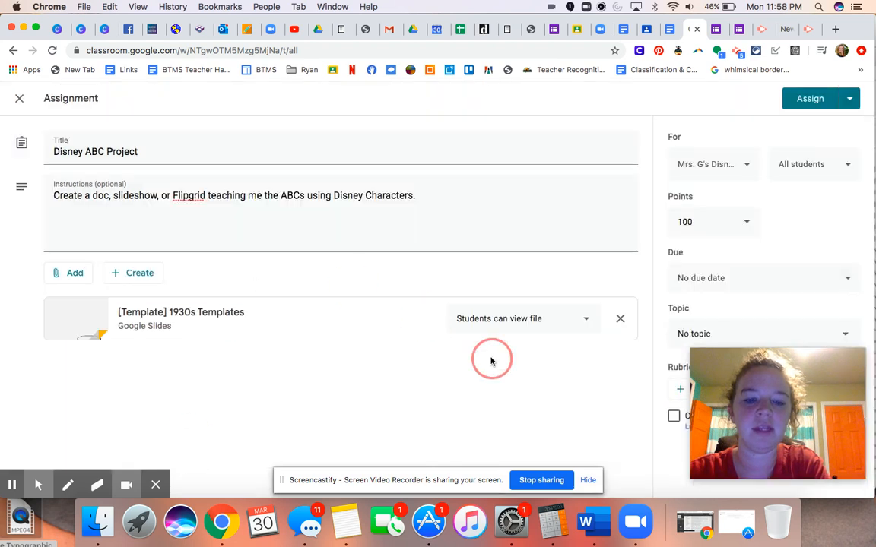
# - Set the attached 1930s Templates slides file to make a copy for each student
pyautogui.click(517, 323)
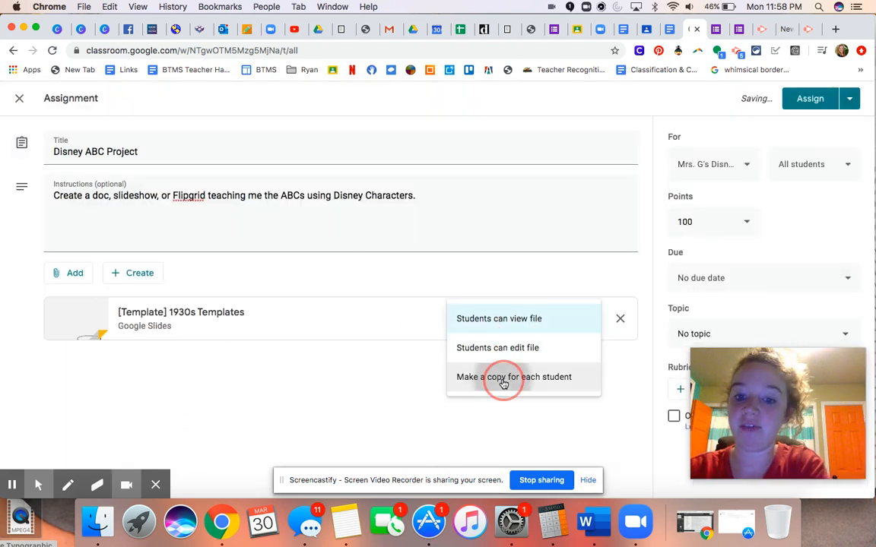
pyautogui.click(503, 379)
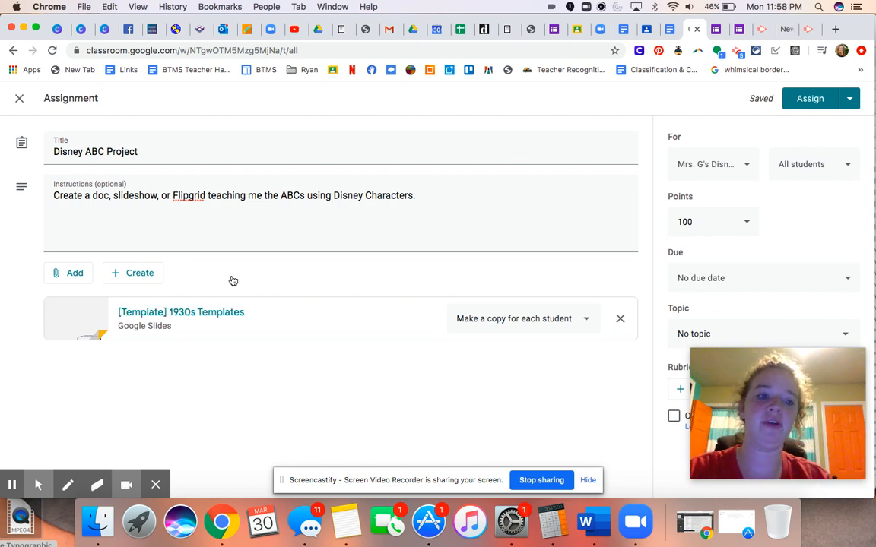
# - Search Google Drive for "rubr" and attach "The Men Who Built America Rubric" document to the assignment
pyautogui.click(60, 282)
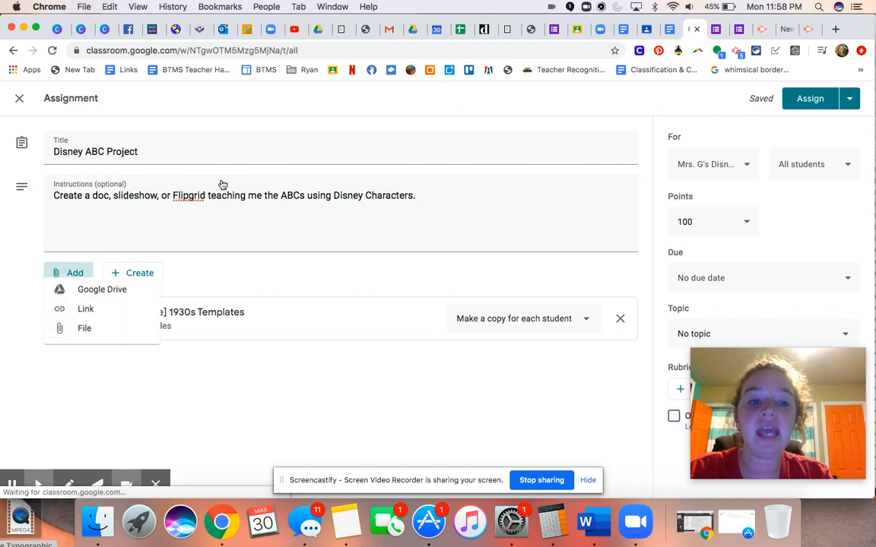
pyautogui.click(74, 298)
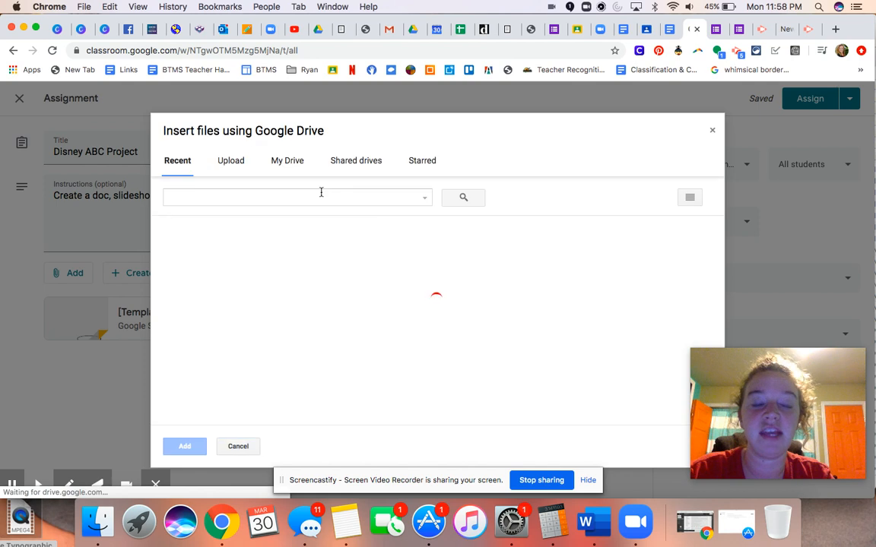
pyautogui.click(319, 196)
pyautogui.write('rubr')
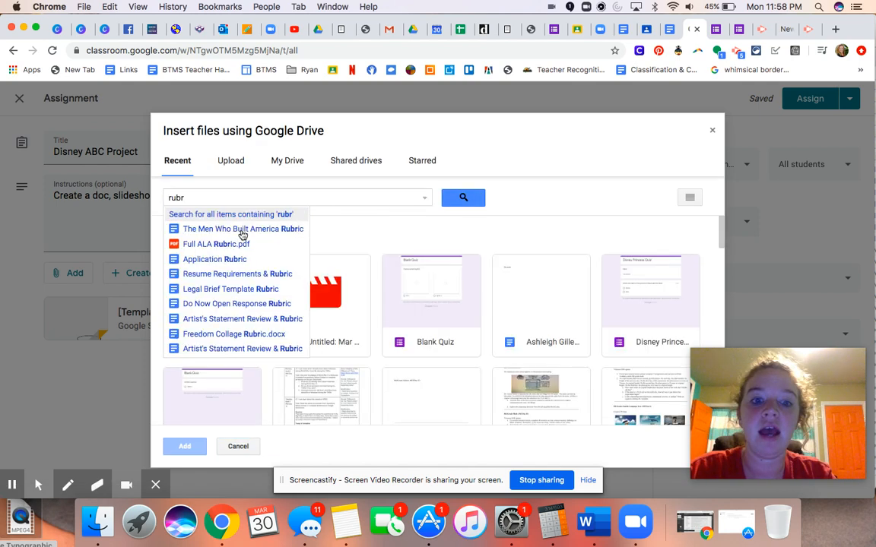
pyautogui.click(215, 228)
pyautogui.click(651, 423)
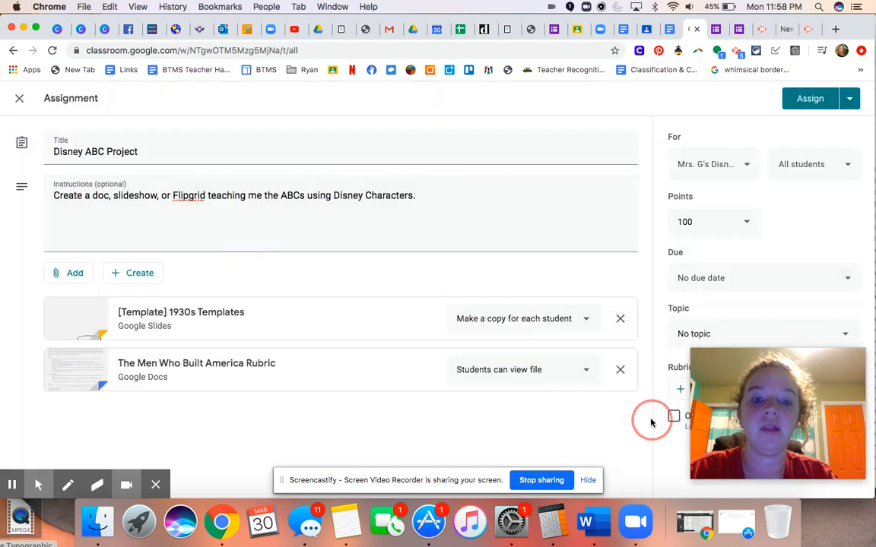
# - Review the student access options for the attached rubric, keeping "Students can view file"
pyautogui.click(482, 380)
pyautogui.click(482, 378)
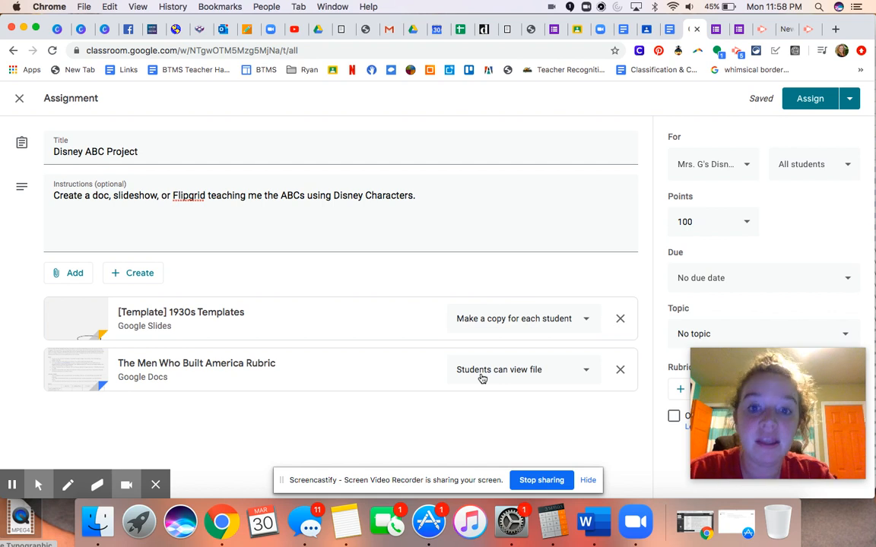
pyautogui.click(482, 374)
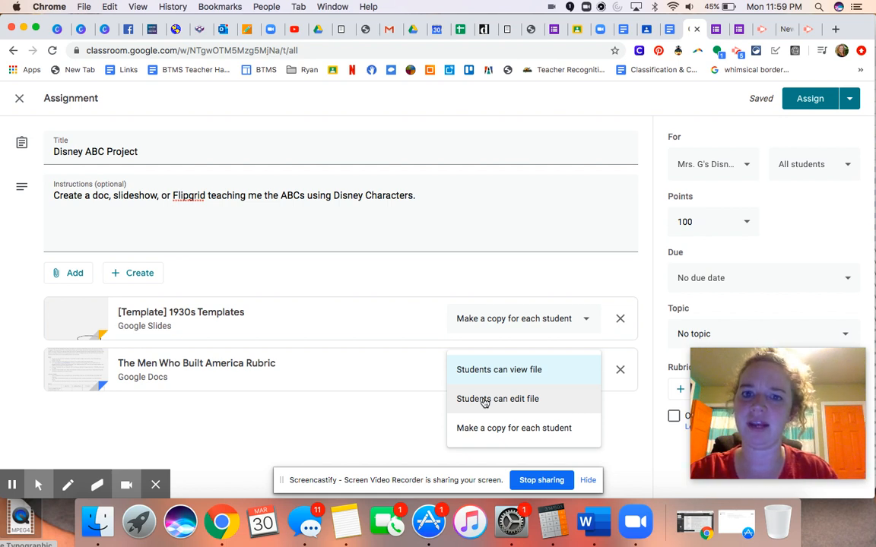
pyautogui.click(384, 410)
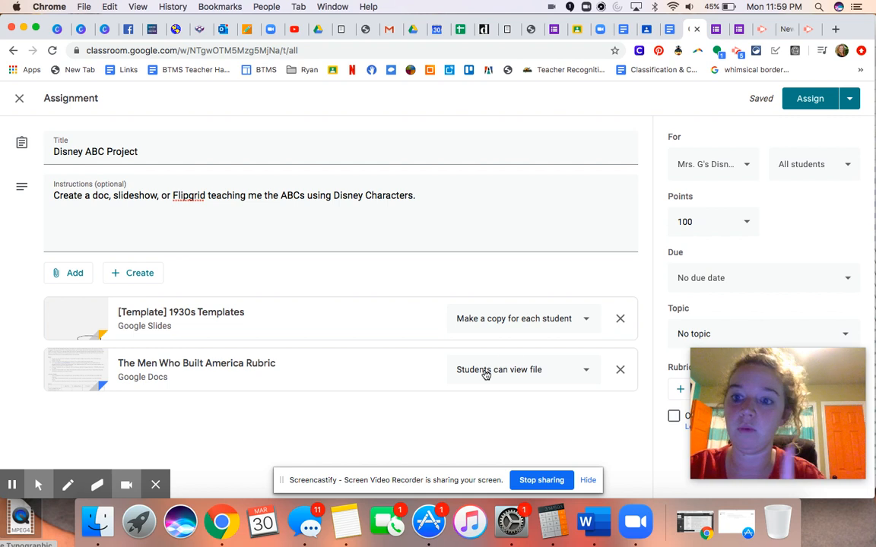
# - Check the assignment's class, student and points options, and close the Disney ABC Project as a draft
pyautogui.click(724, 167)
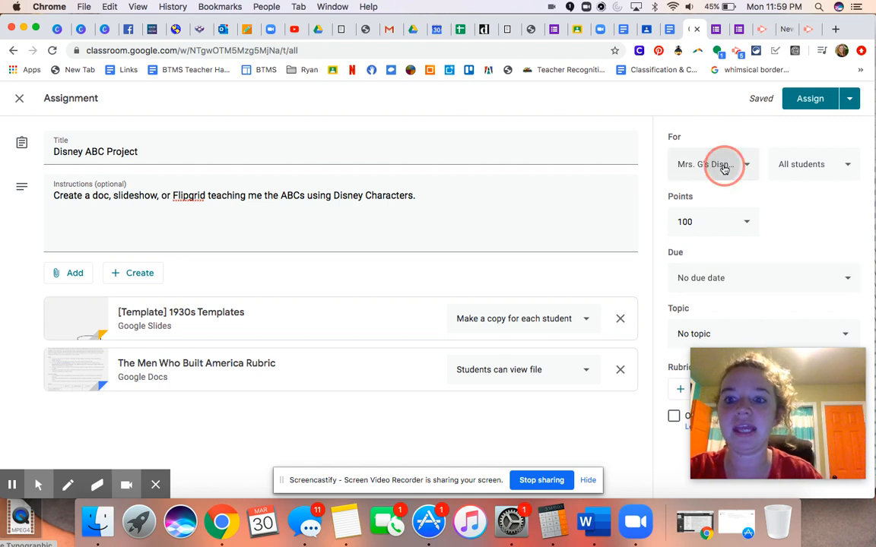
pyautogui.click(845, 188)
pyautogui.click(822, 165)
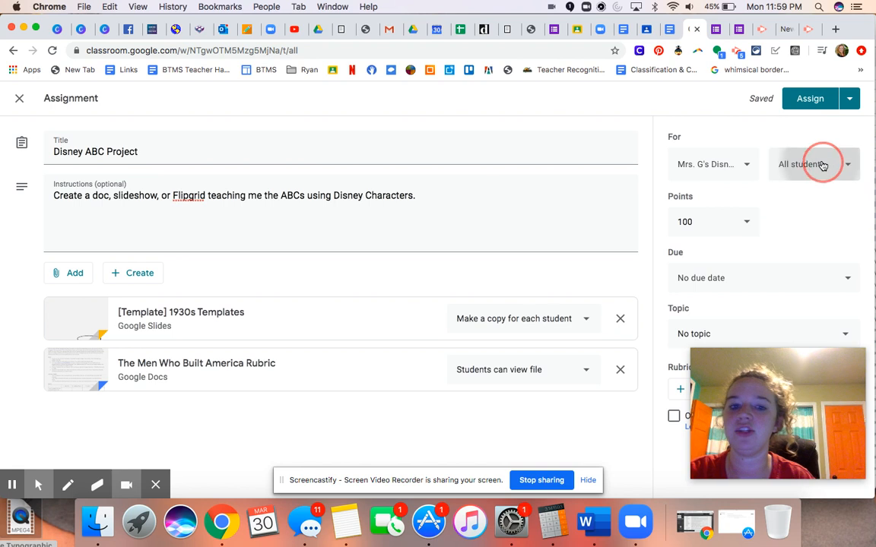
pyautogui.click(719, 236)
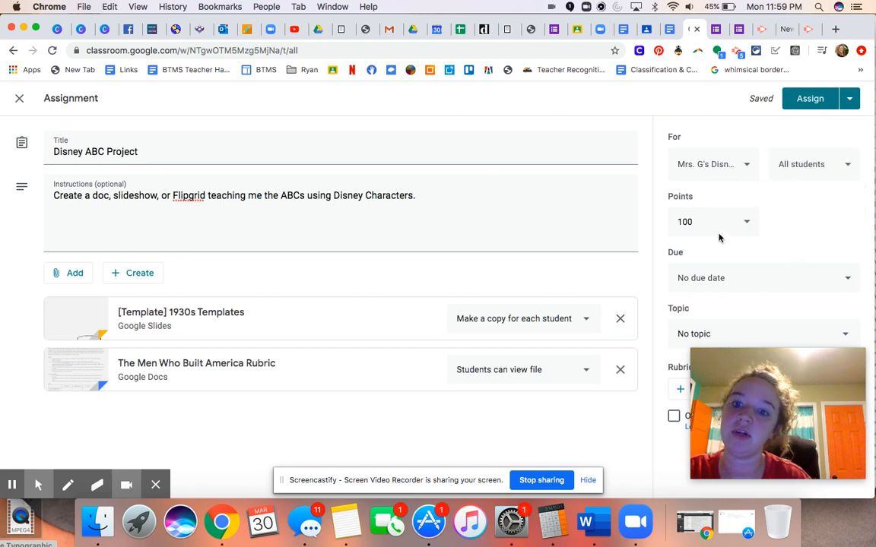
pyautogui.click(693, 225)
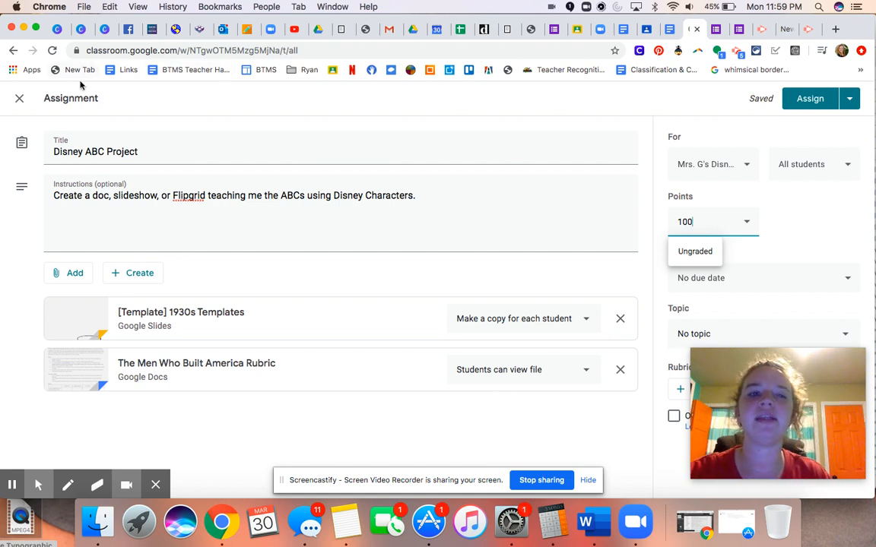
pyautogui.click(20, 102)
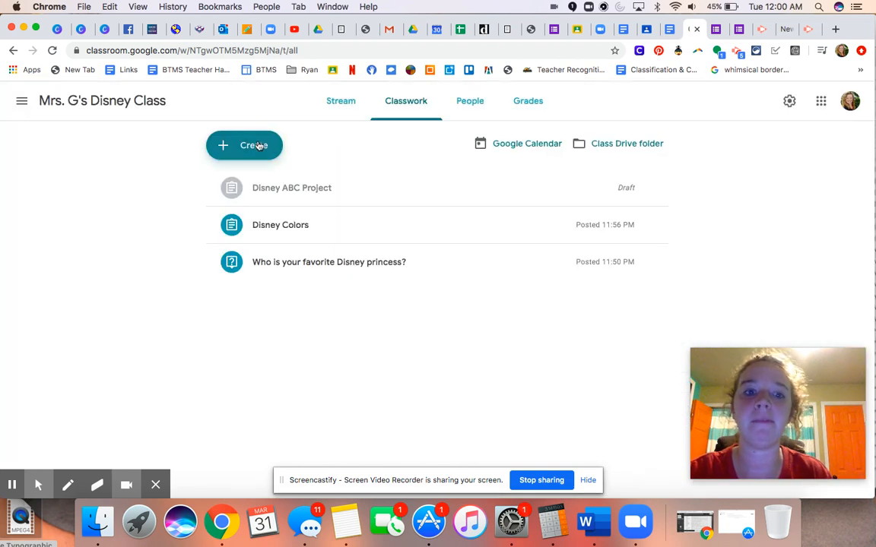
# - Review the kinds of classwork that can be created, and view the class's Stream and Grades pages
pyautogui.click(256, 145)
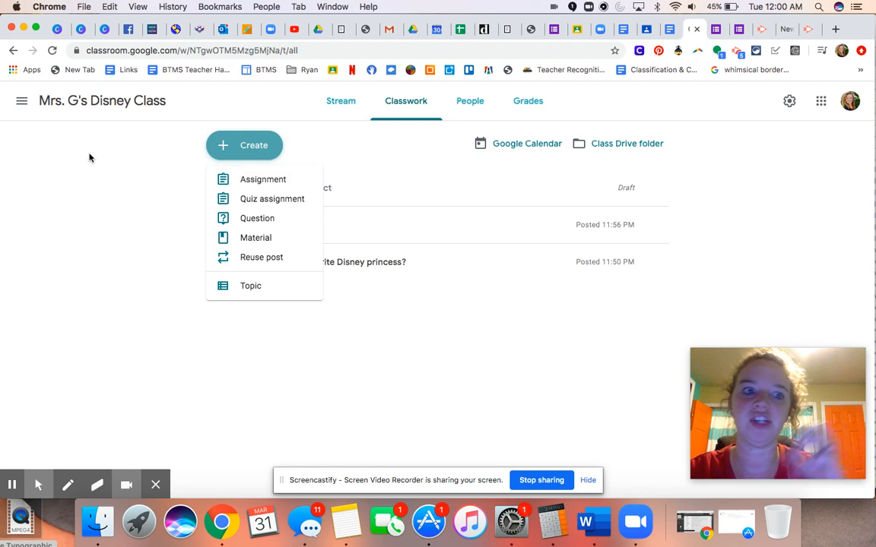
pyautogui.click(22, 100)
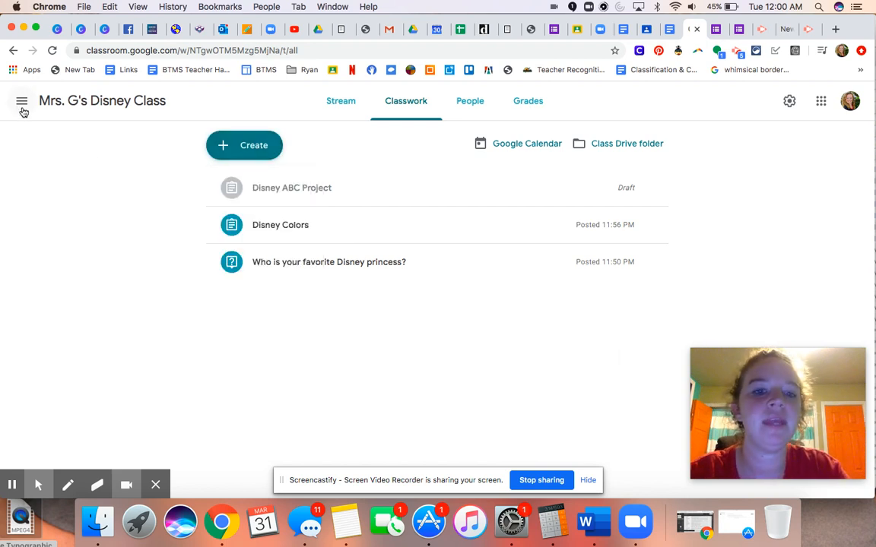
pyautogui.click(352, 101)
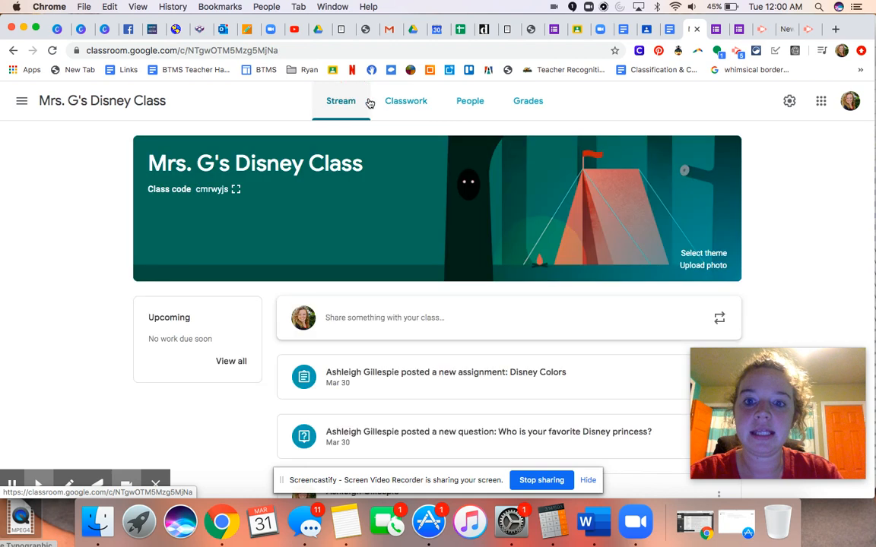
pyautogui.click(545, 102)
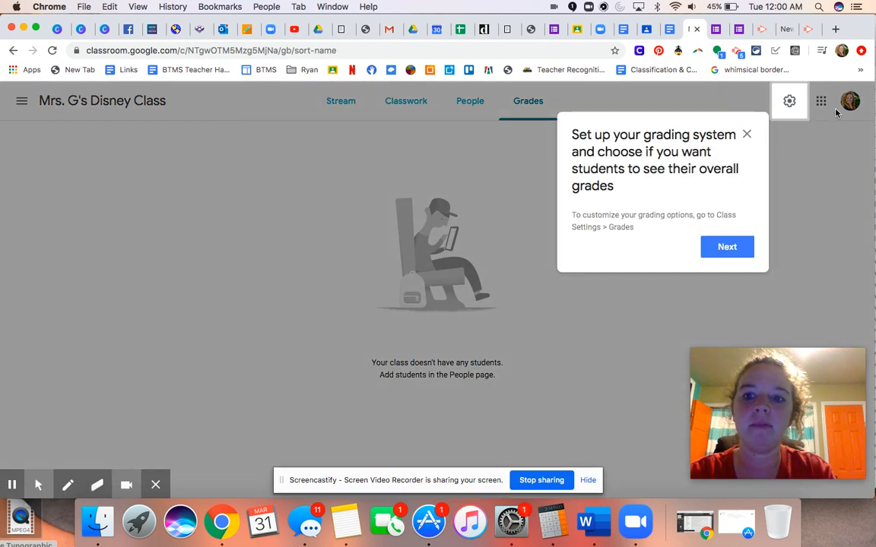
pyautogui.click(744, 135)
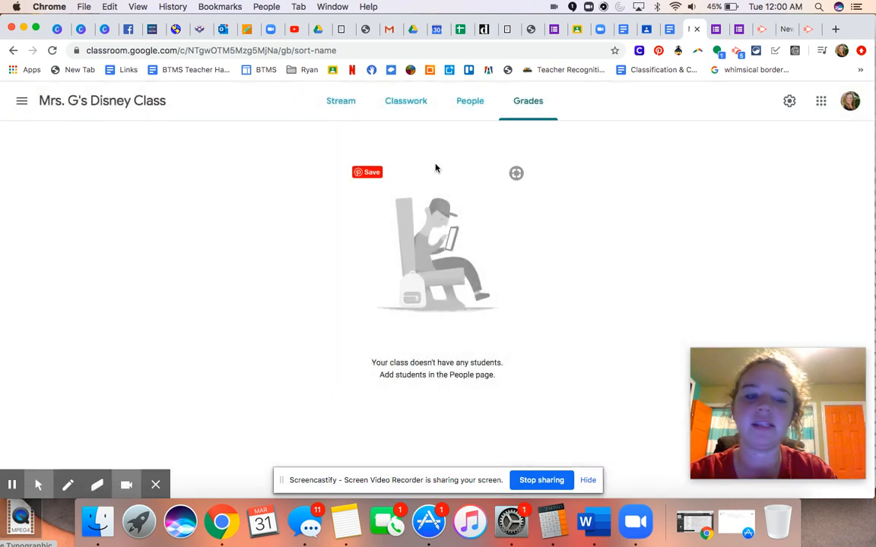
# - Open the enrolled Demo Class and look through the posts in its stream from a student's view
pyautogui.click(21, 100)
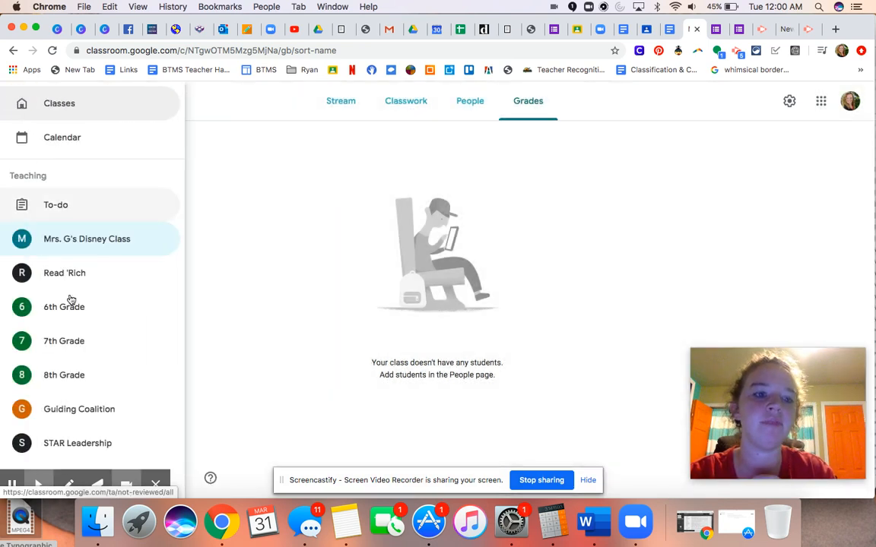
pyautogui.scroll(-15, 72, 334)
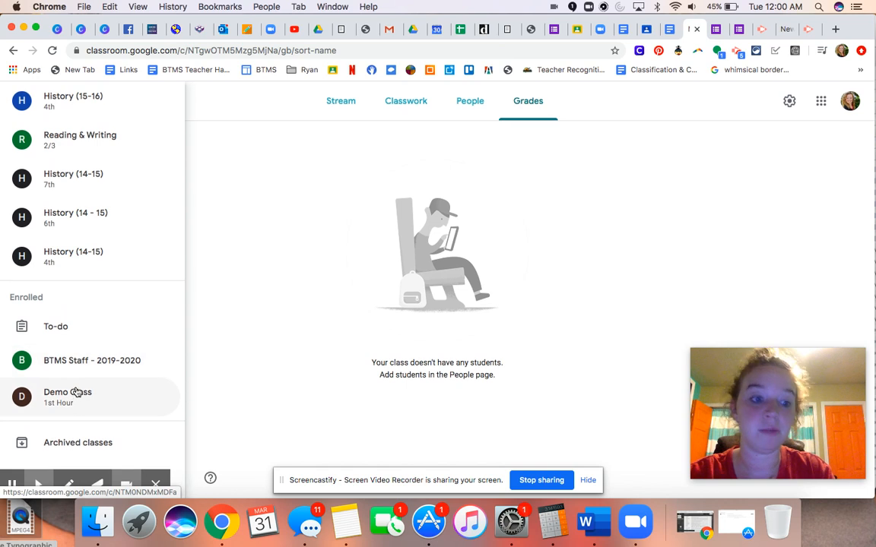
pyautogui.click(76, 395)
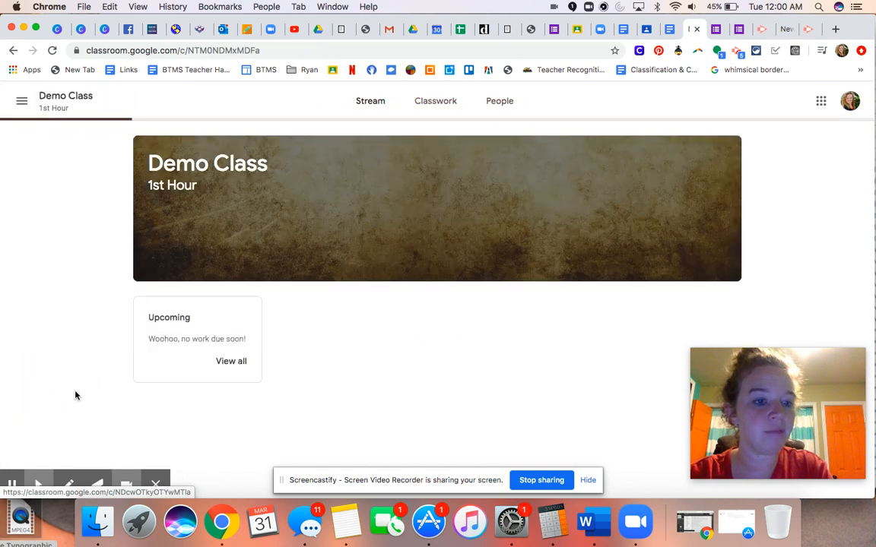
pyautogui.scroll(-3, 446, 317)
pyautogui.scroll(1, 446, 318)
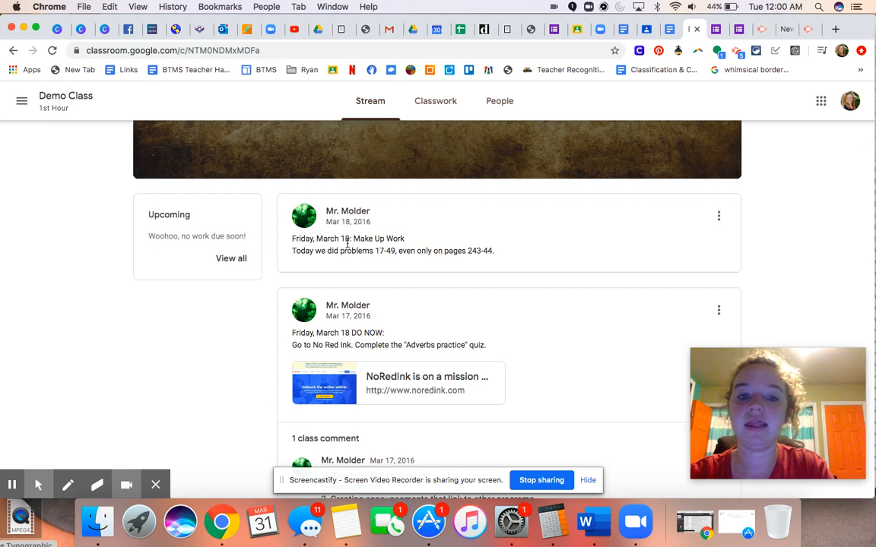
pyautogui.scroll(-2, 357, 305)
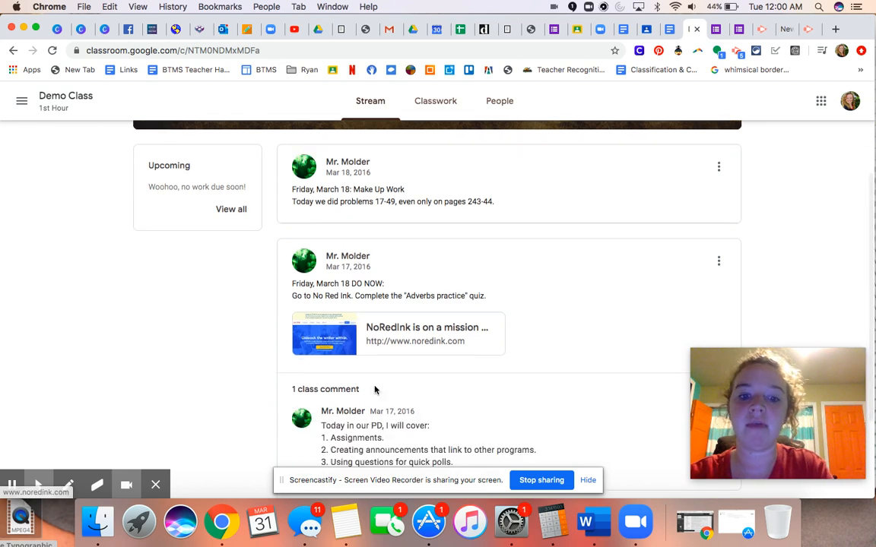
pyautogui.scroll(-4, 379, 403)
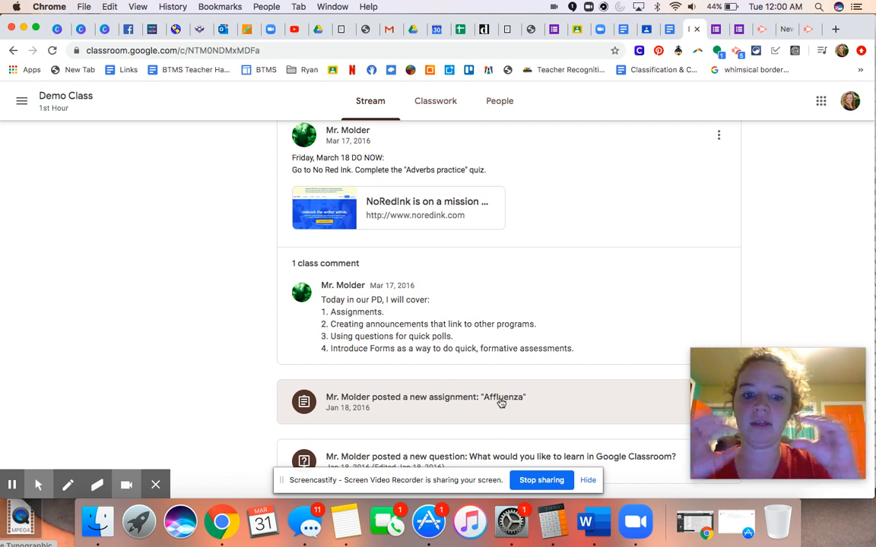
# - Draft the answer "I want to learn about Slides." to the question "What would you like to learn in Google Classroom?" and discard it
pyautogui.click(513, 455)
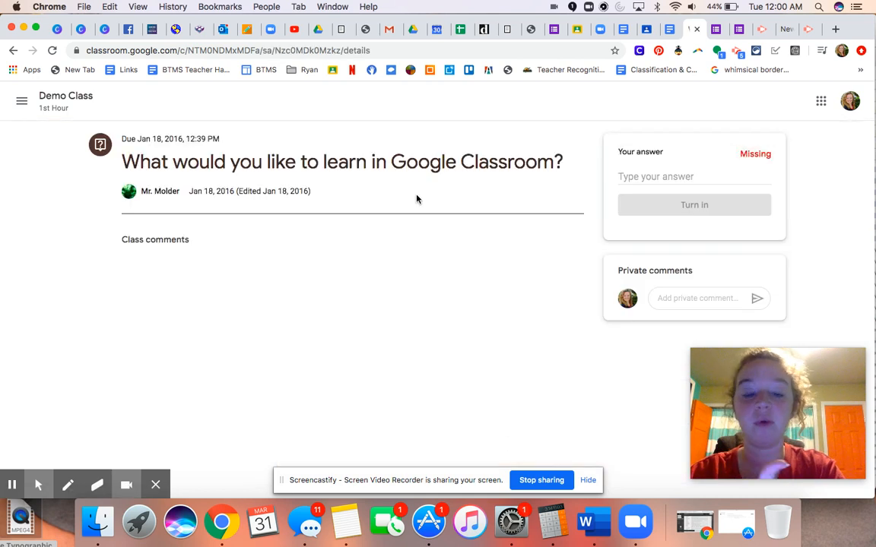
pyautogui.click(658, 176)
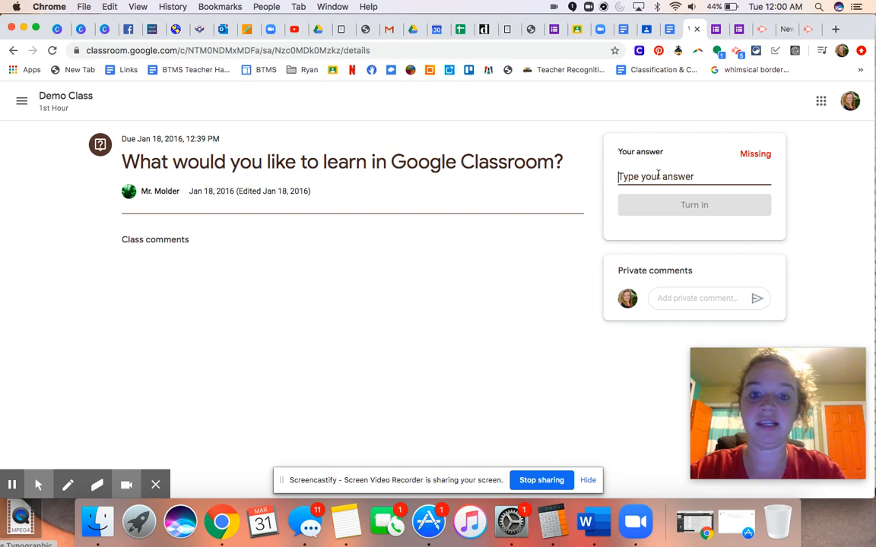
pyautogui.write('I want ot')
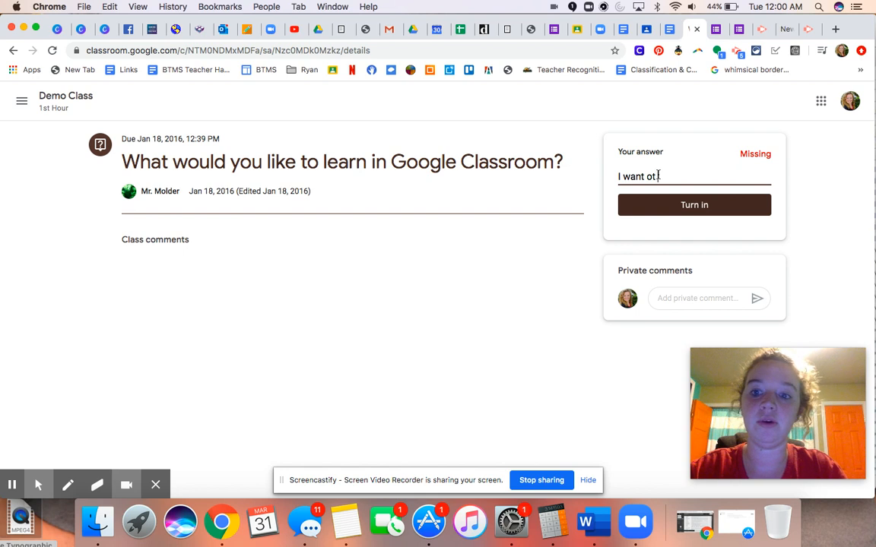
pyautogui.press('BackSpace')
pyautogui.press('BackSpace')
pyautogui.write('to learn about')
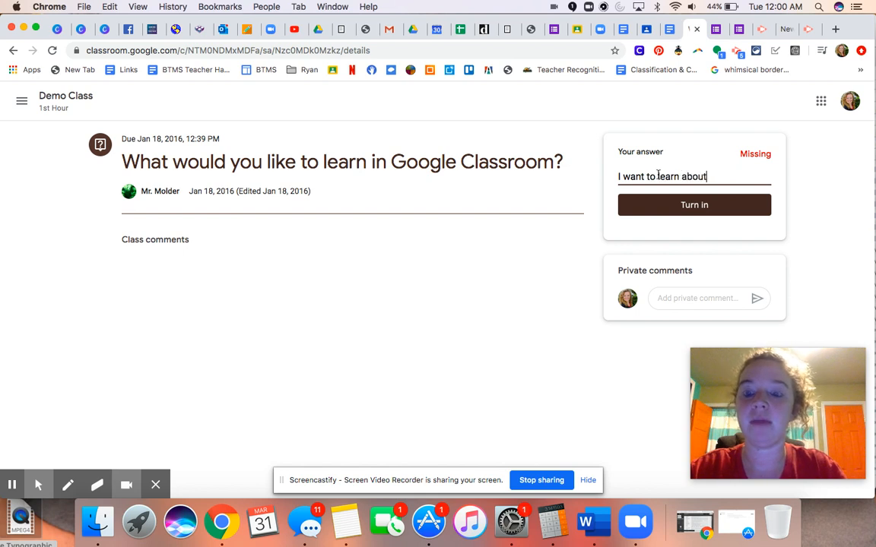
pyautogui.write(' Sl')
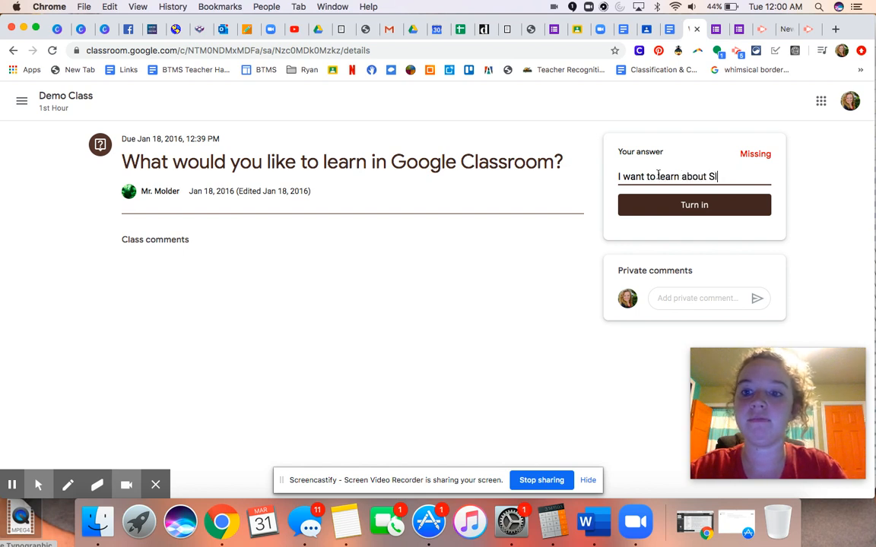
pyautogui.write('ides.')
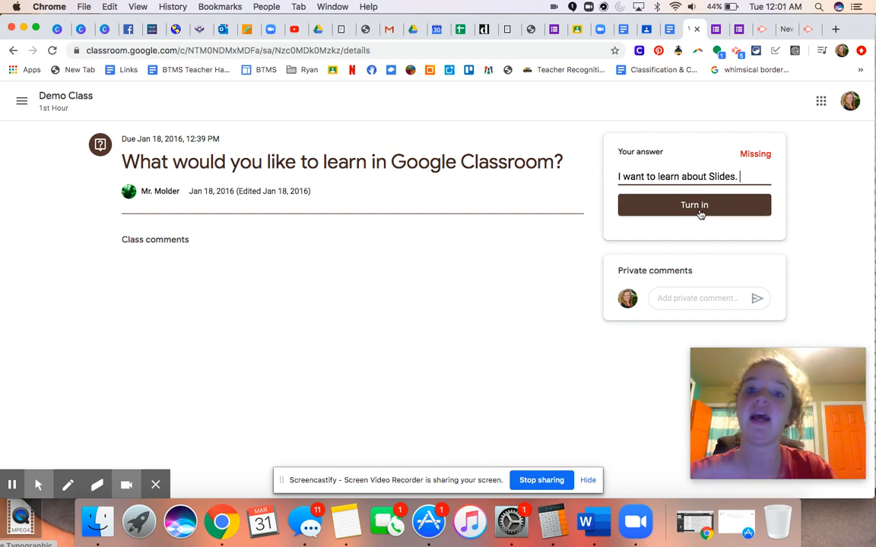
pyautogui.click(66, 105)
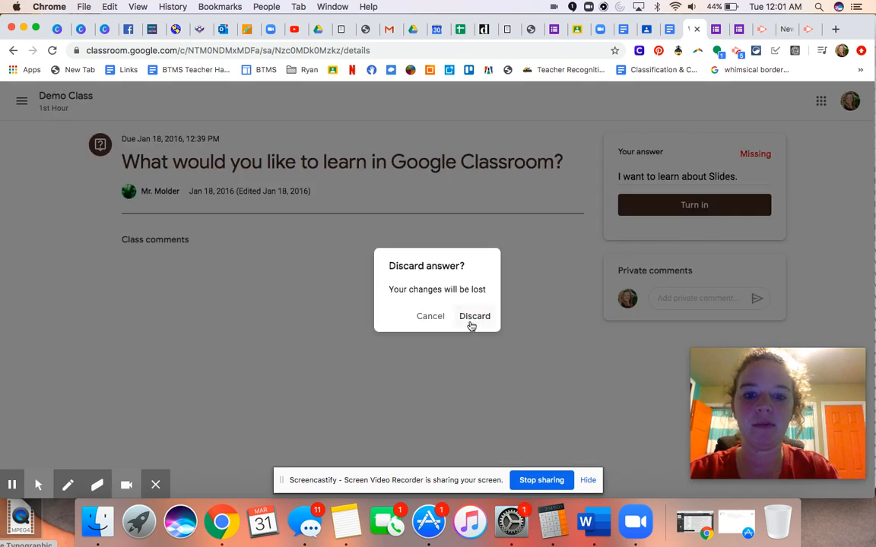
pyautogui.click(472, 317)
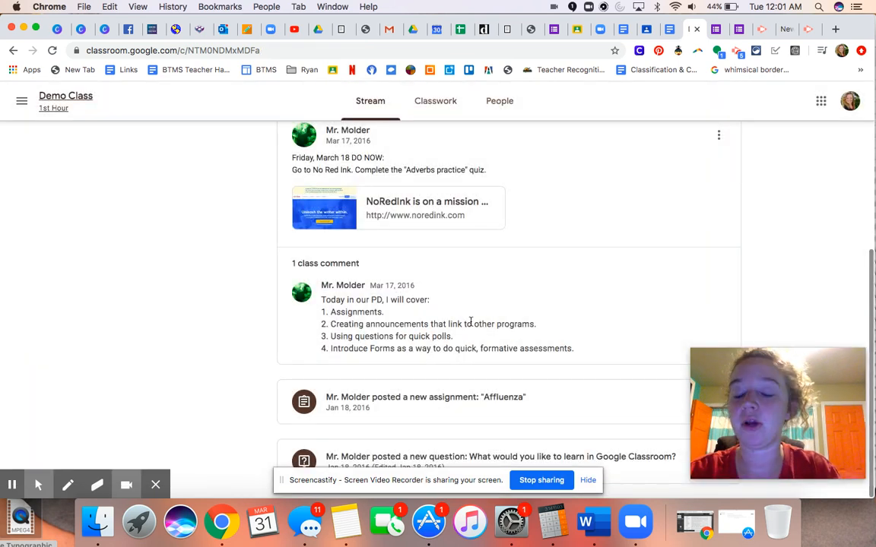
# - Open the "Affluenza" assignment and remove the attached Google Docs file from the student work
pyautogui.click(431, 405)
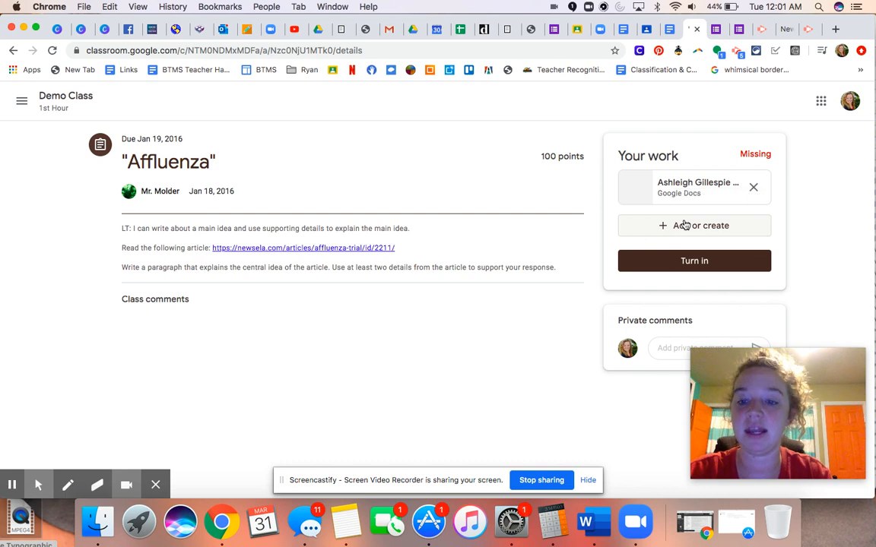
pyautogui.click(753, 188)
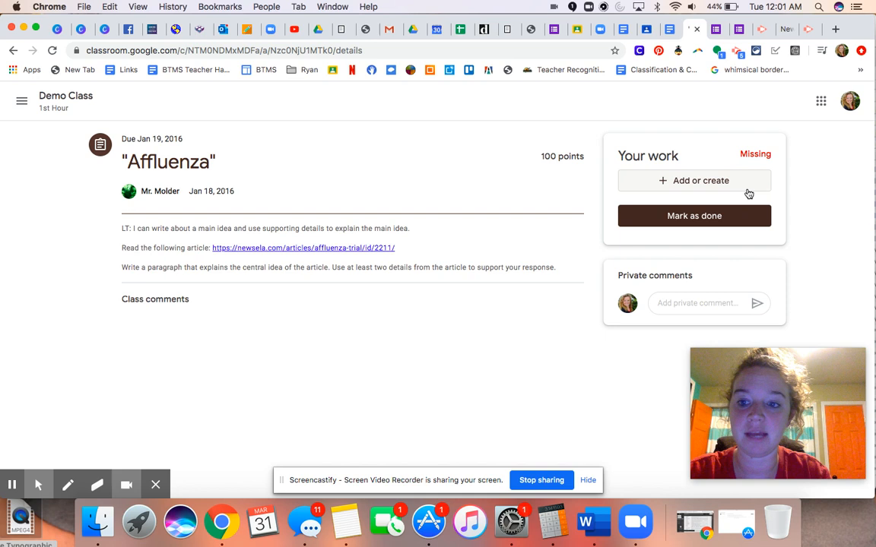
# - Create a new Google Docs file as the student work for the "Affluenza" assignment and write "My assignment" in it
pyautogui.click(674, 182)
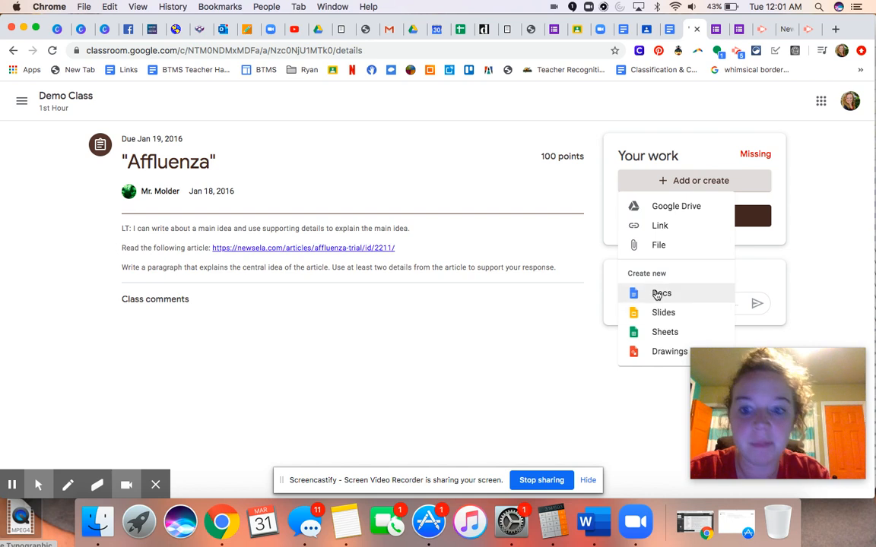
pyautogui.click(657, 293)
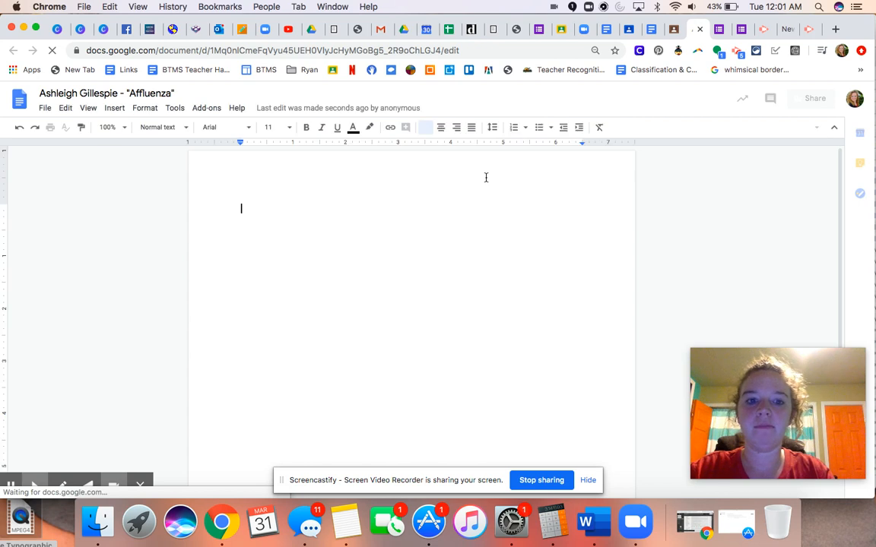
pyautogui.write('My assign')
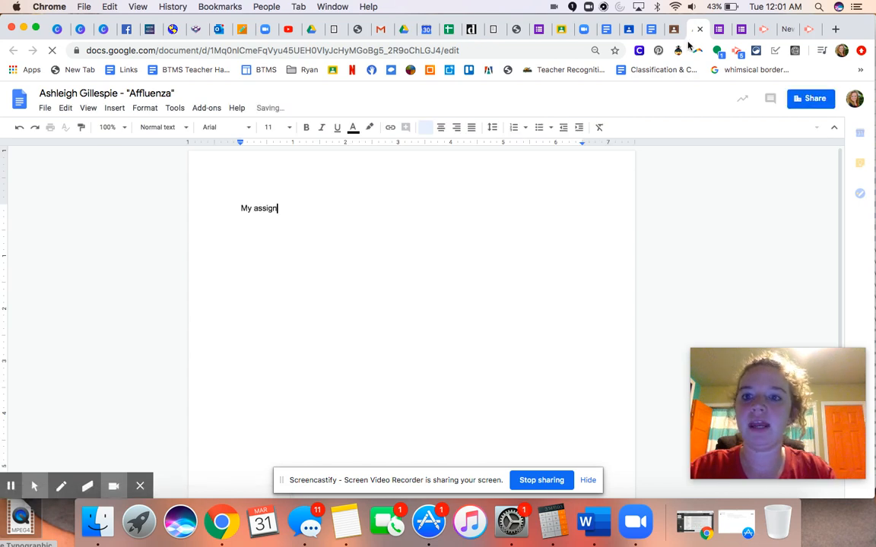
pyautogui.write('ment')
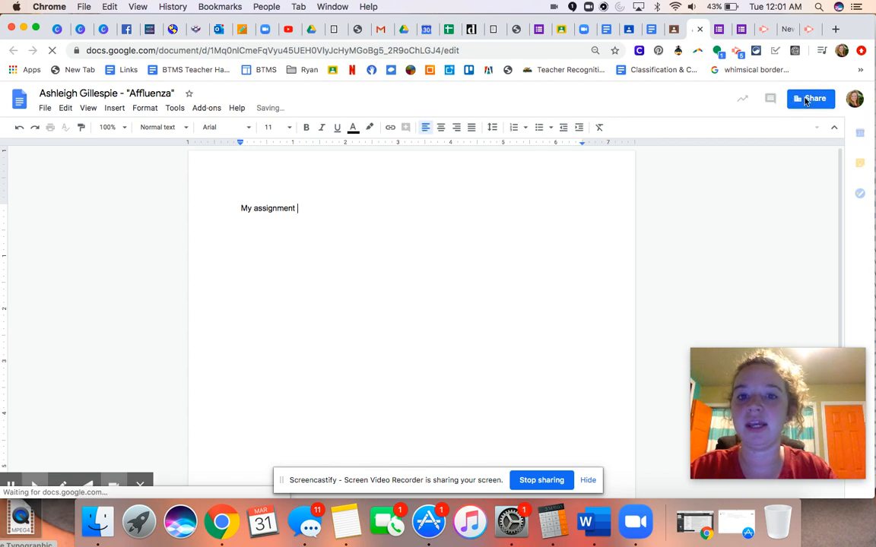
# - Check the attached document on the "Affluenza" assignment page, and return to the beginning of the Demo Class stream
pyautogui.click(671, 29)
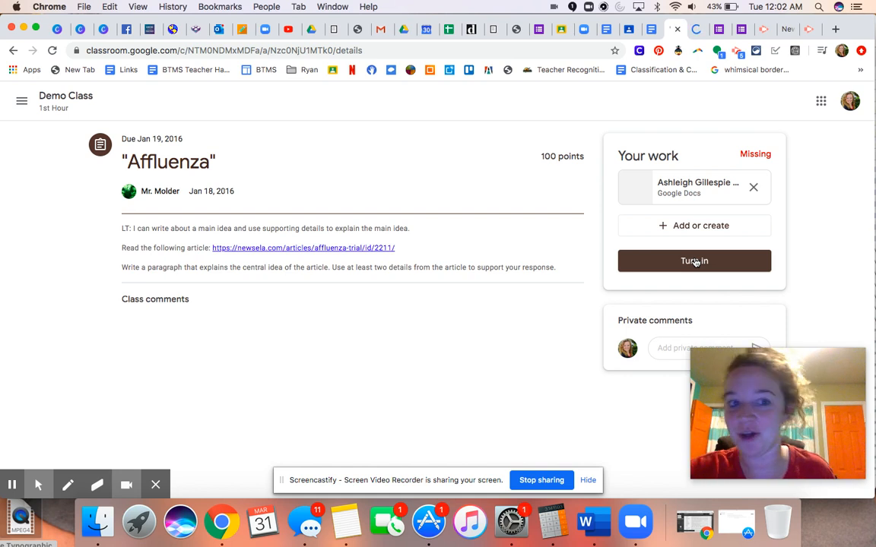
pyautogui.click(54, 99)
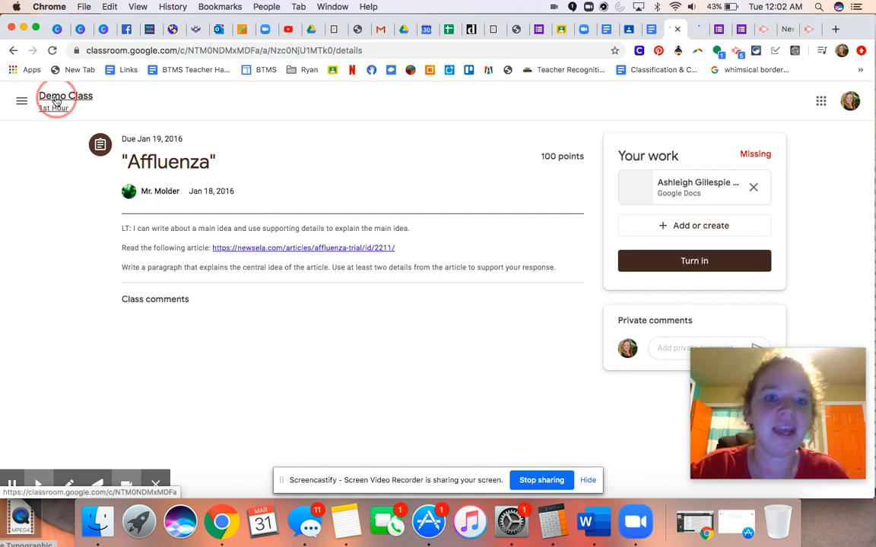
pyautogui.scroll(5, 255, 280)
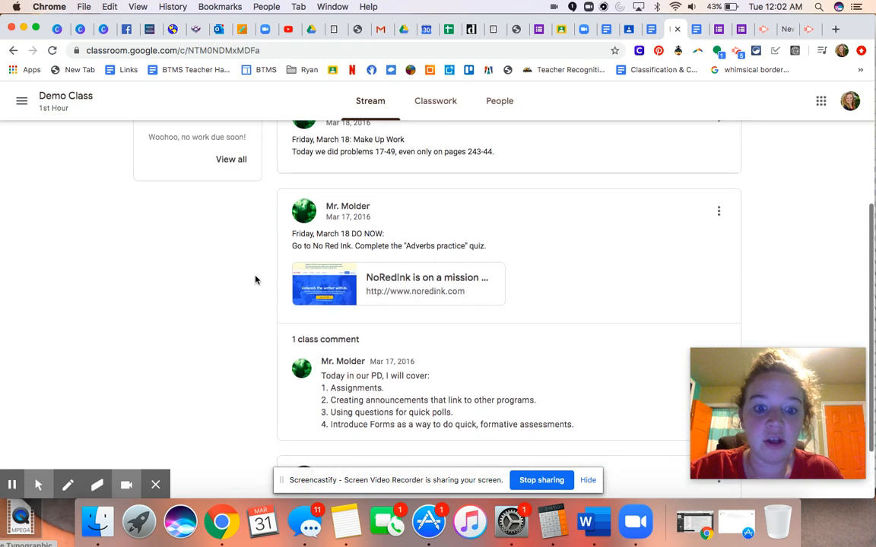
pyautogui.scroll(1, 255, 280)
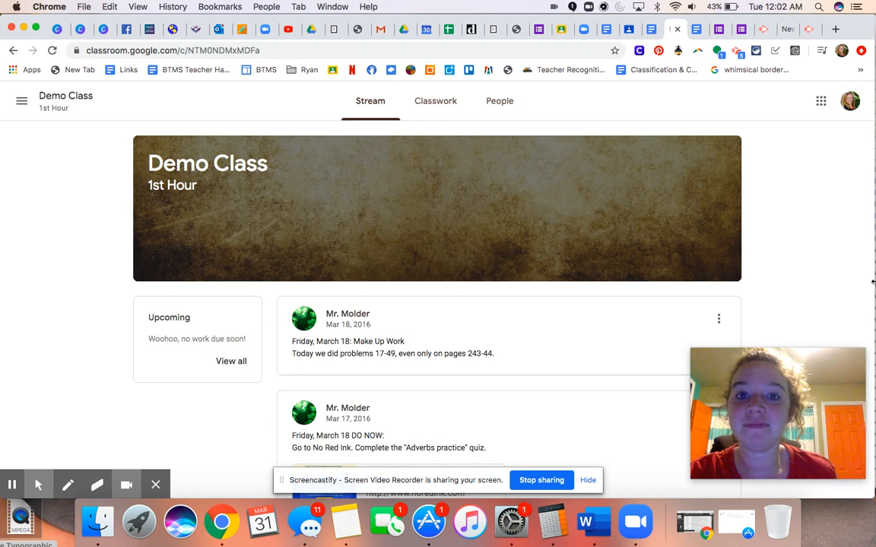
pyautogui.moveTo(805, 369)
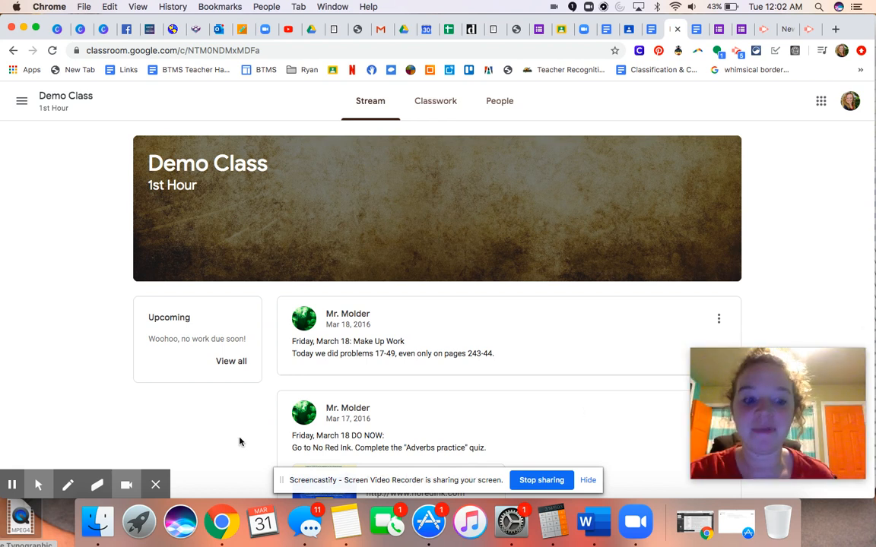